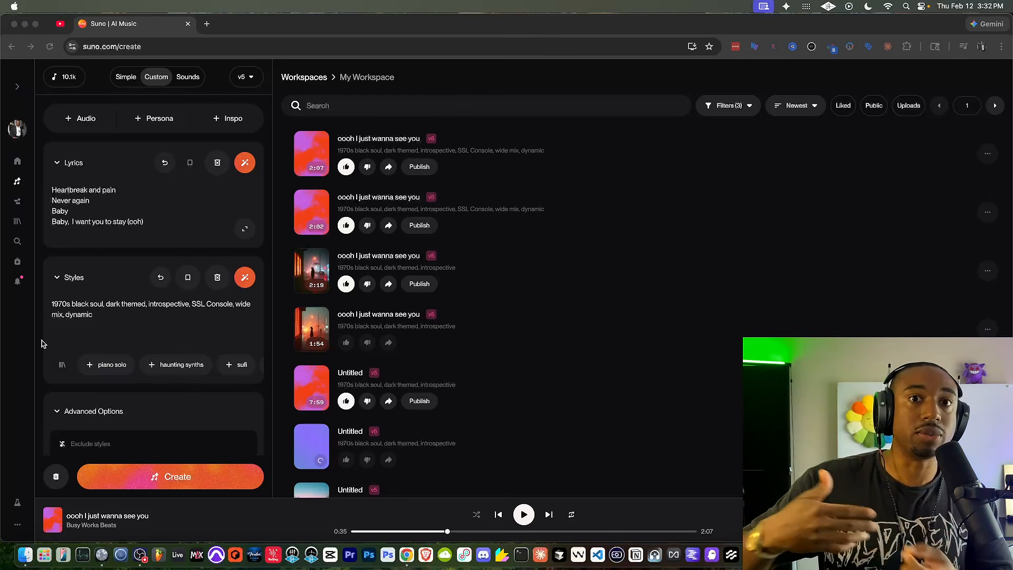
# - Examine the genre, mood and mixing descriptors in the Styles prompt, from "1970s black soul" through "dynamic"
pyautogui.click(43, 344)
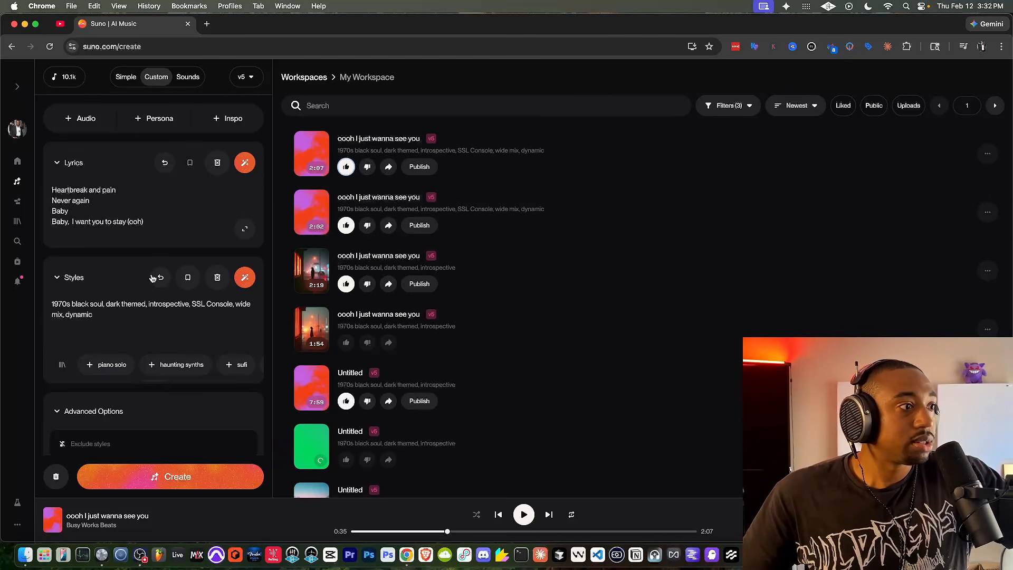
pyautogui.click(118, 315)
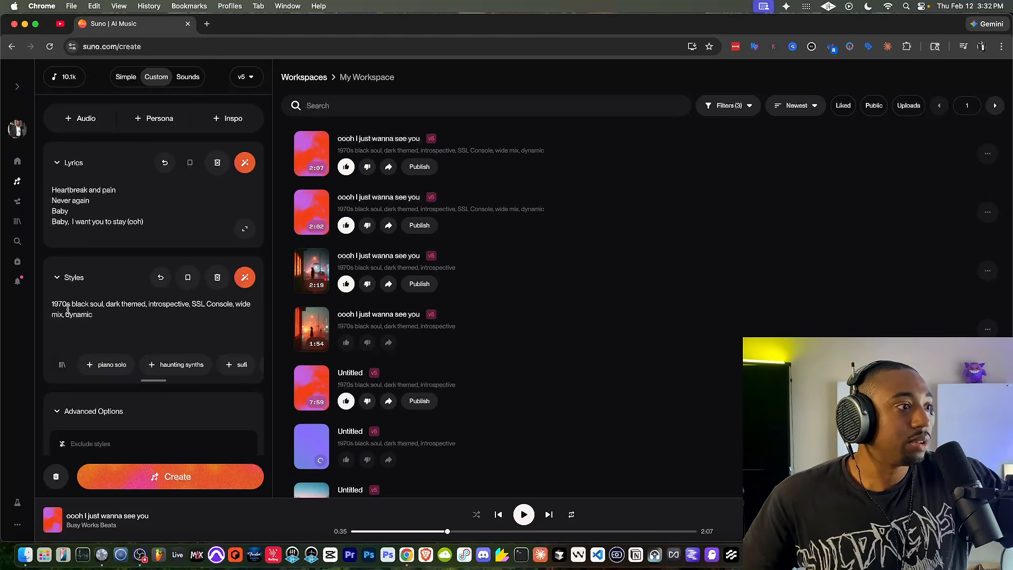
pyautogui.scroll(4, 68, 310)
pyautogui.scroll(-1, 67, 309)
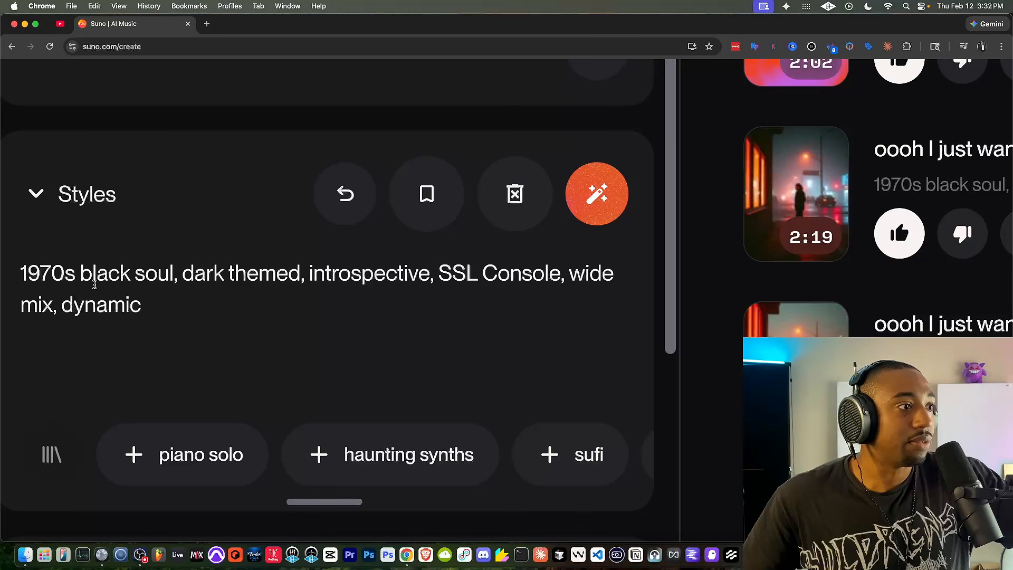
pyautogui.click(109, 273)
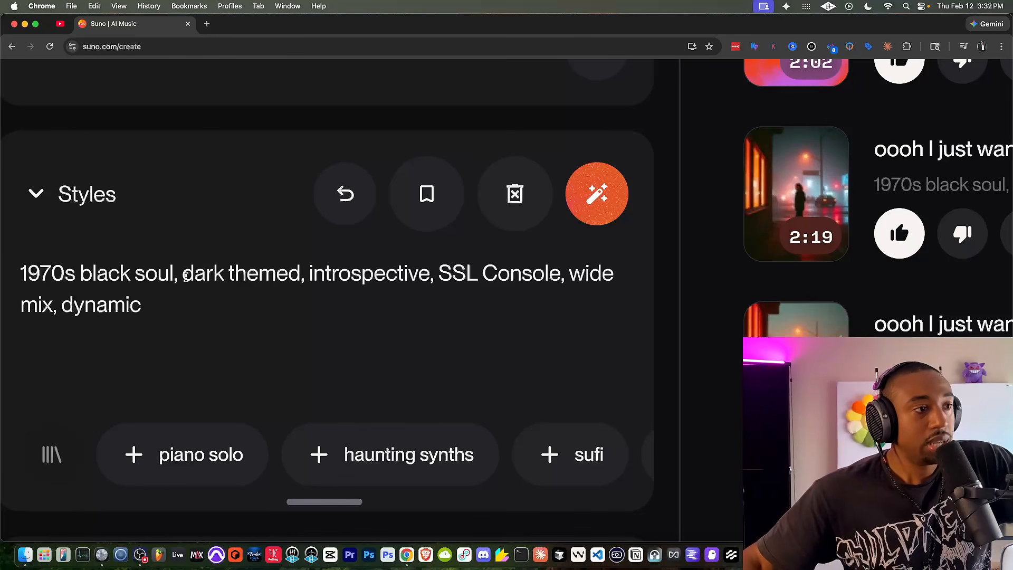
pyautogui.moveTo(183, 276); pyautogui.dragTo(301, 276)
pyautogui.click(305, 275)
pyautogui.click(417, 275)
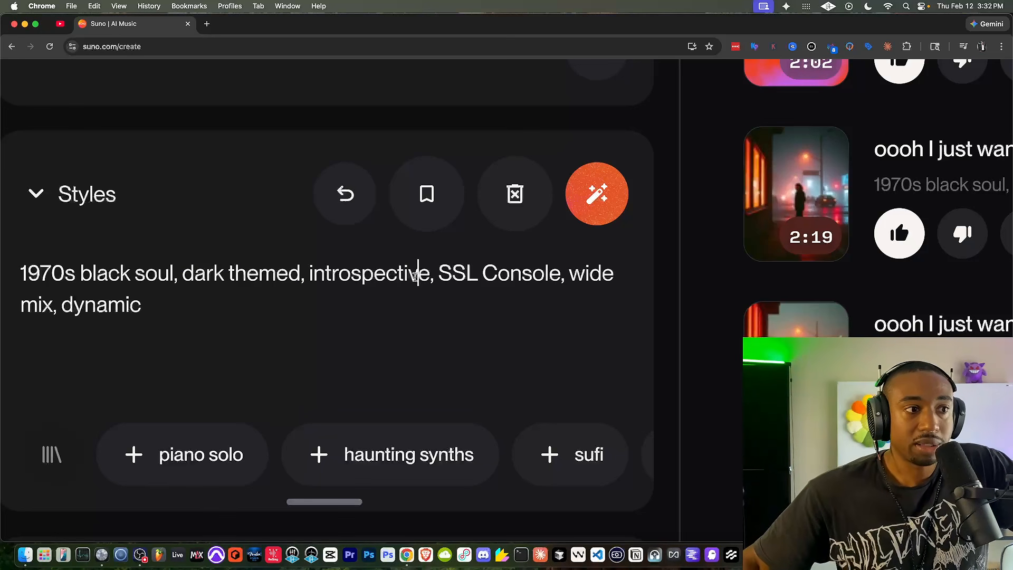
pyautogui.moveTo(422, 275); pyautogui.dragTo(313, 282)
pyautogui.click(469, 281)
pyautogui.moveTo(436, 280); pyautogui.dragTo(420, 307)
pyautogui.click(421, 310)
pyautogui.click(431, 273)
pyautogui.moveTo(430, 273); pyautogui.dragTo(44, 285)
# - Review the vocal, lyrics and slider settings, collapse Advanced Options, and generate new songs from the current lyrics and styles
pyautogui.press('super+minus')
pyautogui.press('super+minus')
pyautogui.press('super+minus')
pyautogui.press('super+minus')
pyautogui.press('super+minus')
pyautogui.press('super+minus')
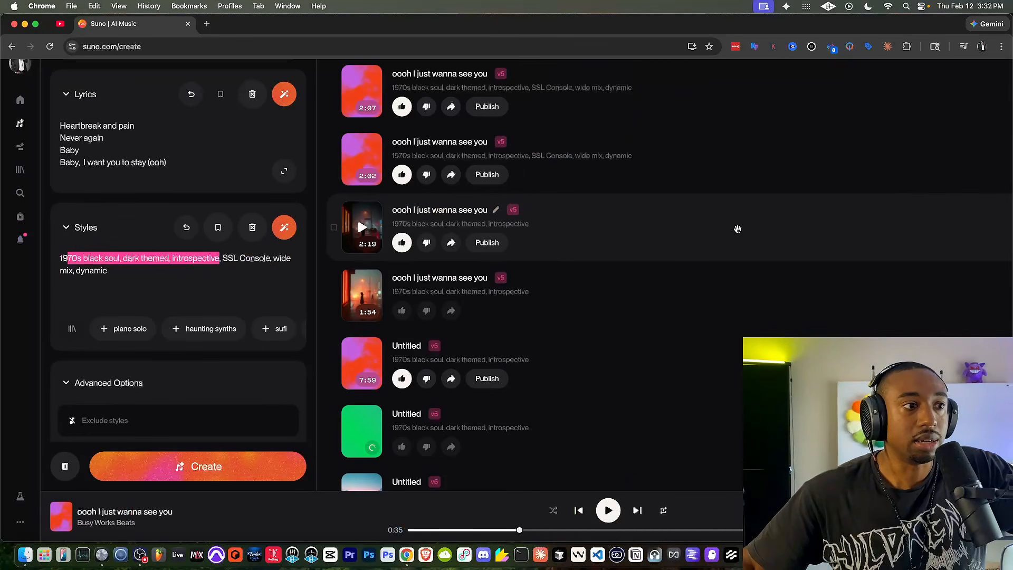
pyautogui.scroll(1, 213, 165)
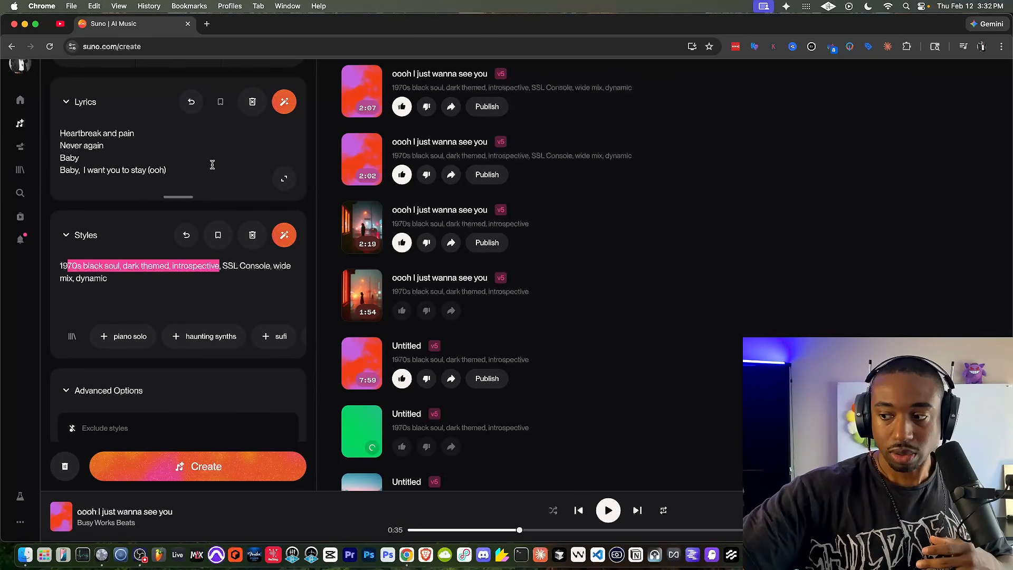
pyautogui.scroll(-5, 211, 211)
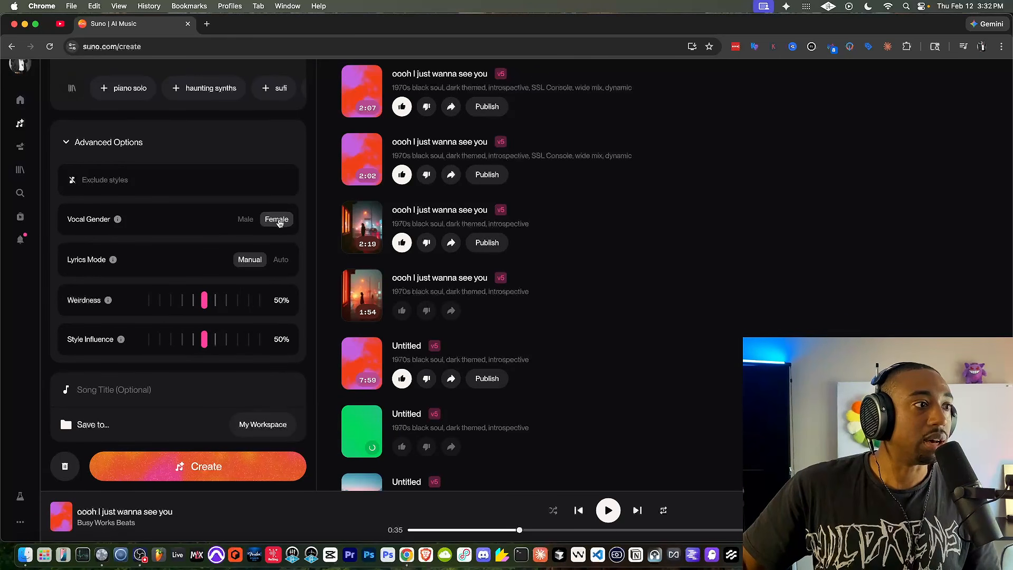
pyautogui.scroll(-2, 223, 297)
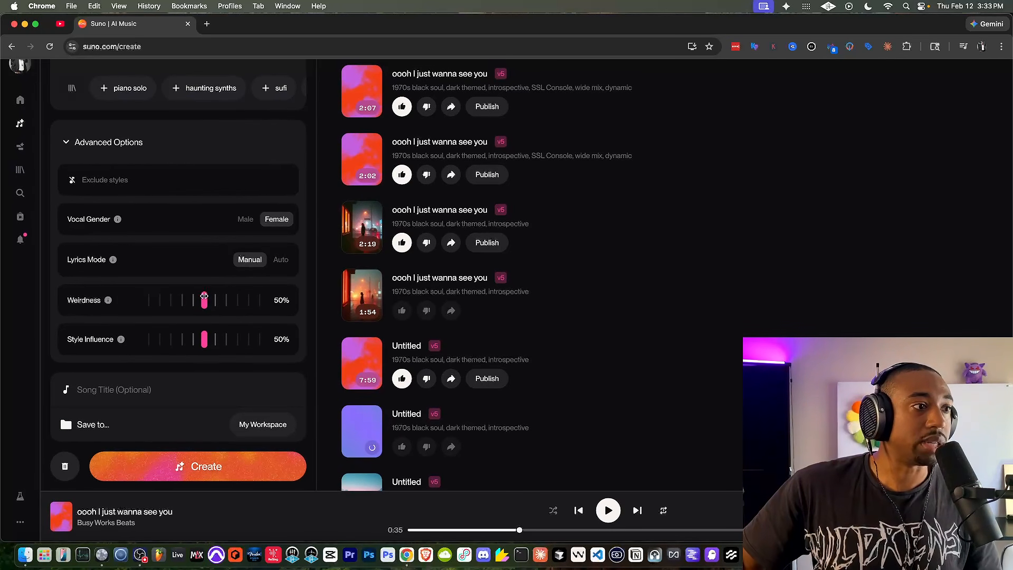
pyautogui.scroll(2, 79, 149)
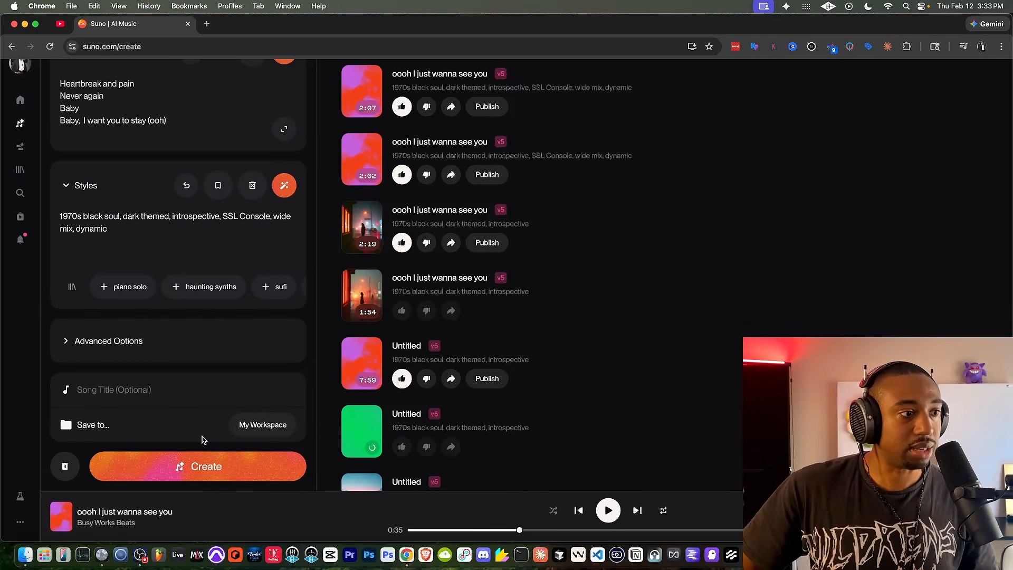
pyautogui.click(206, 464)
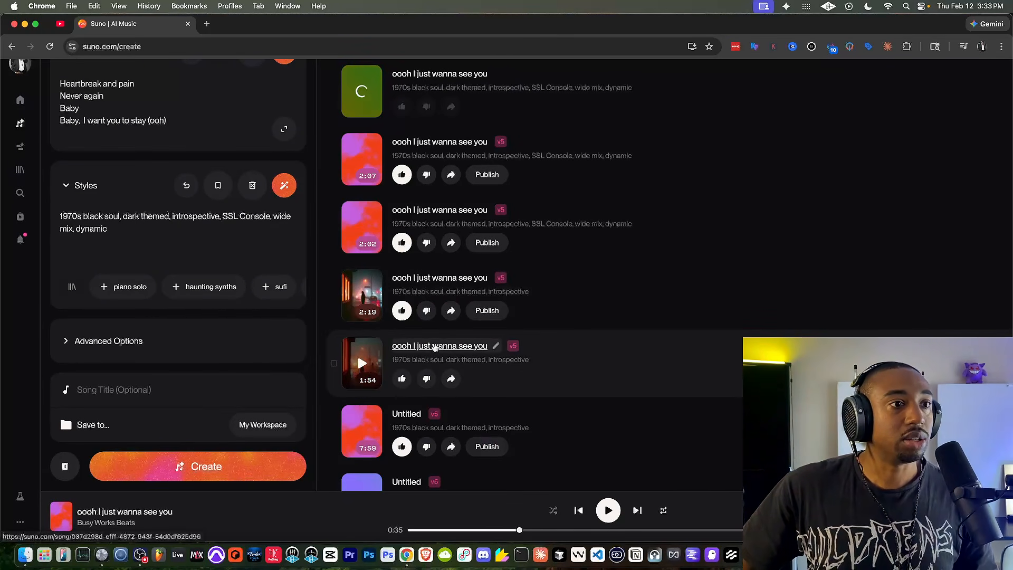
# - Find the liked 7:59 Untitled track in the workspace and play it
pyautogui.scroll(-2, 425, 331)
pyautogui.scroll(-5, 415, 298)
pyautogui.scroll(-2, 413, 288)
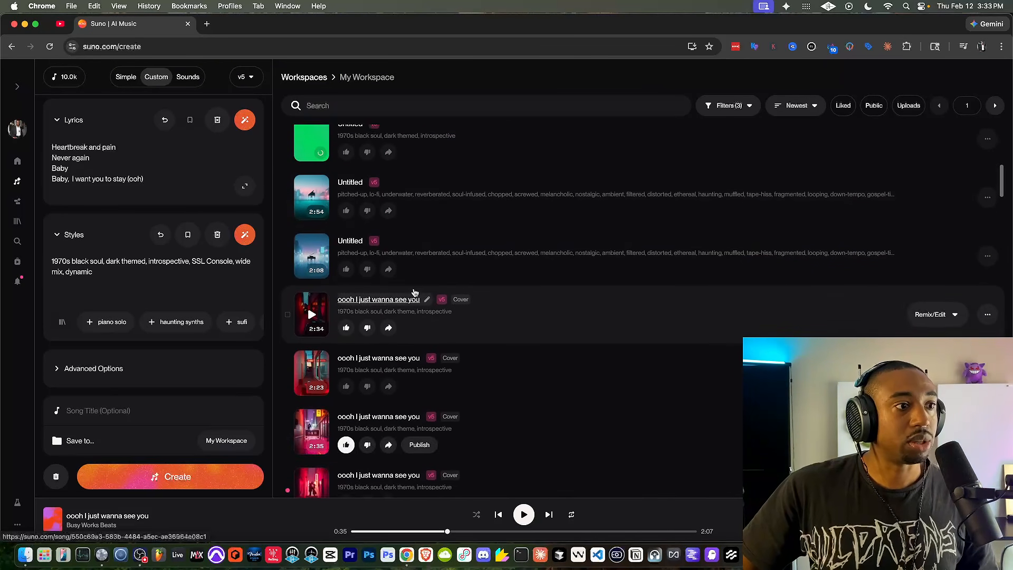
pyautogui.scroll(3, 413, 288)
pyautogui.click(311, 233)
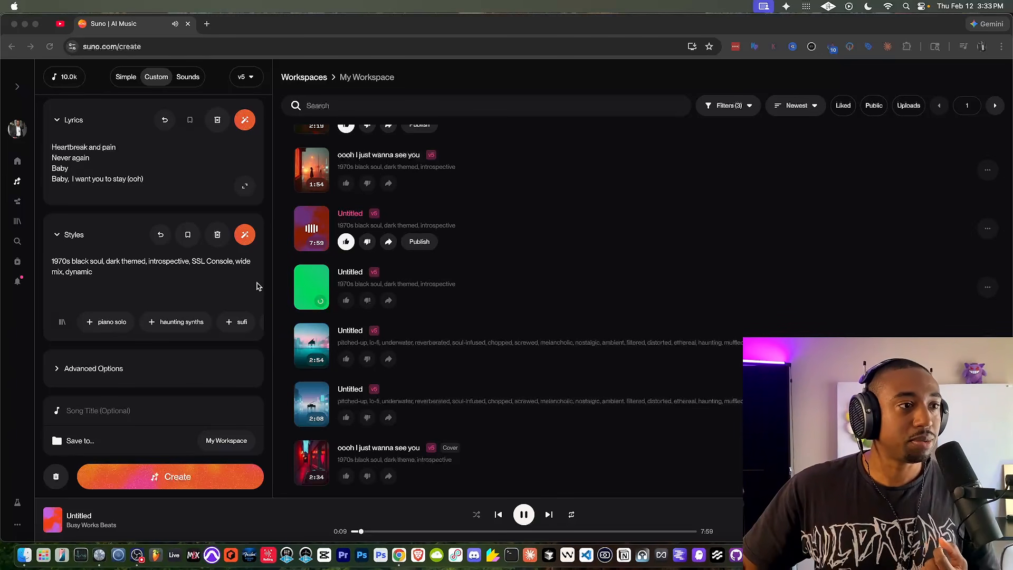
# - Highlight "SSL Console, wide mix, dynamic" in the Styles prompt while listening, then pause the 7:59 Untitled track
pyautogui.click(239, 289)
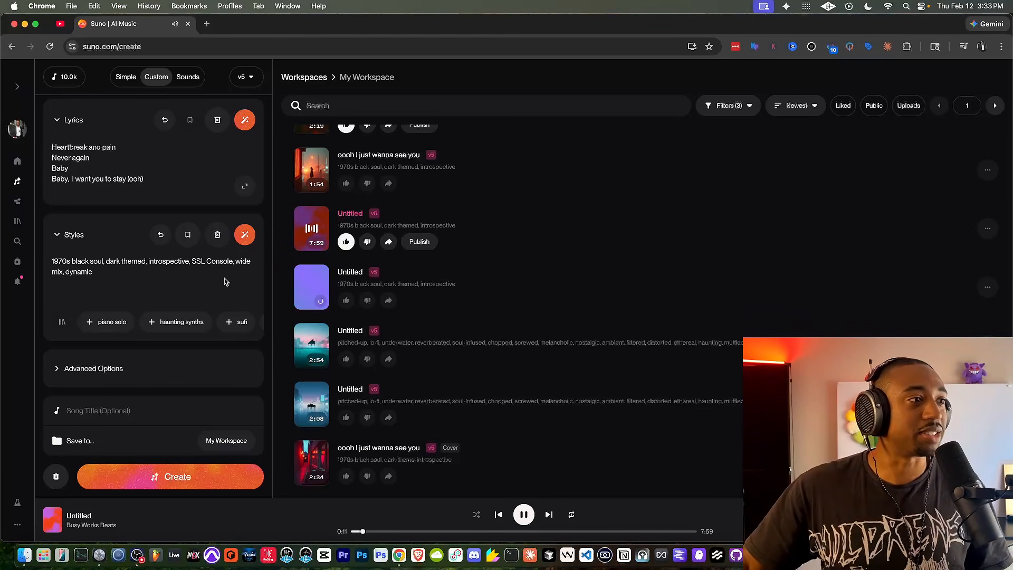
pyautogui.keyDown('shift'); pyautogui.click(194, 261); pyautogui.keyUp('shift')
pyautogui.moveTo(194, 262); pyautogui.dragTo(193, 260)
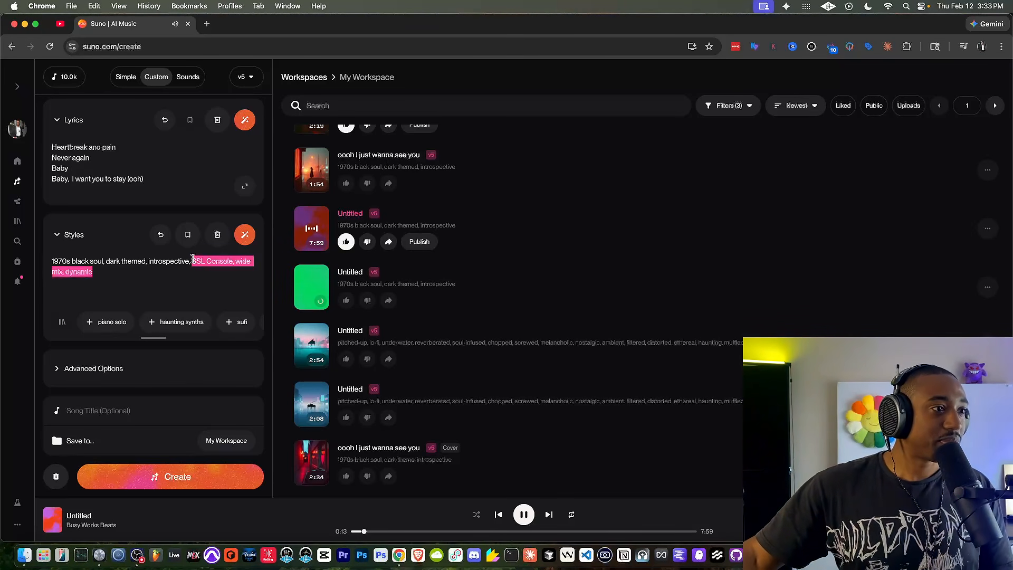
pyautogui.click(192, 268)
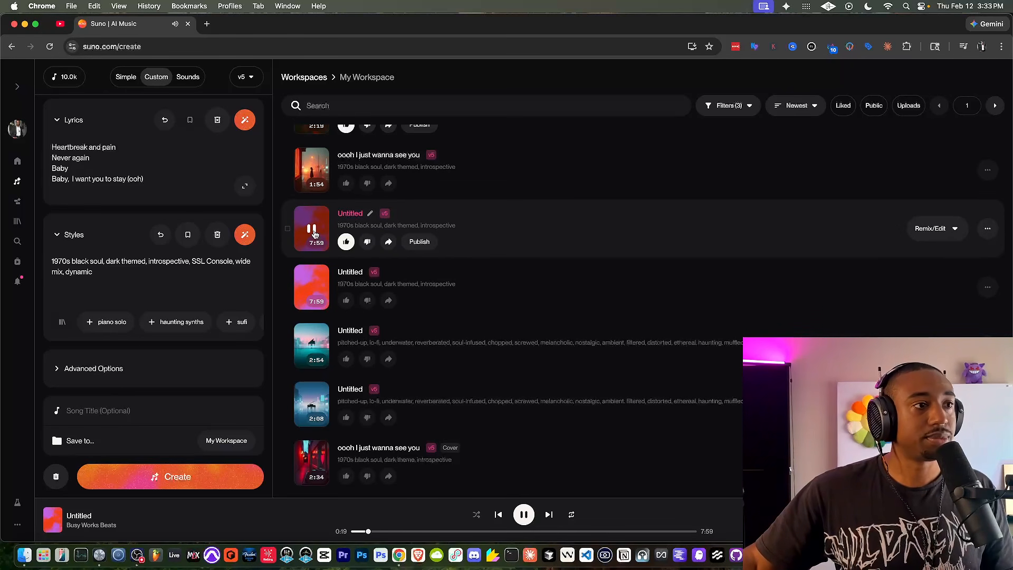
pyautogui.scroll(1, 314, 235)
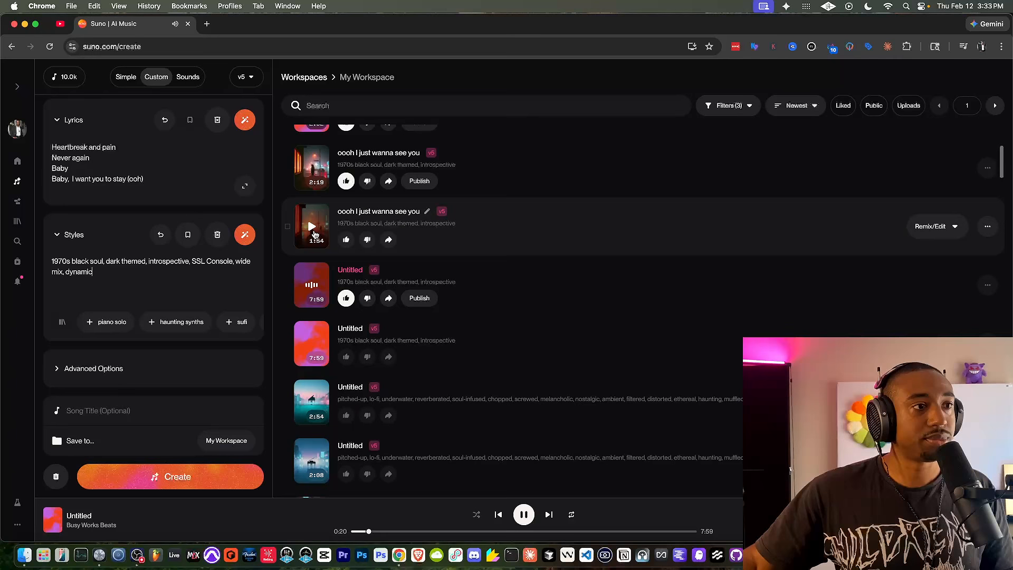
pyautogui.click(313, 287)
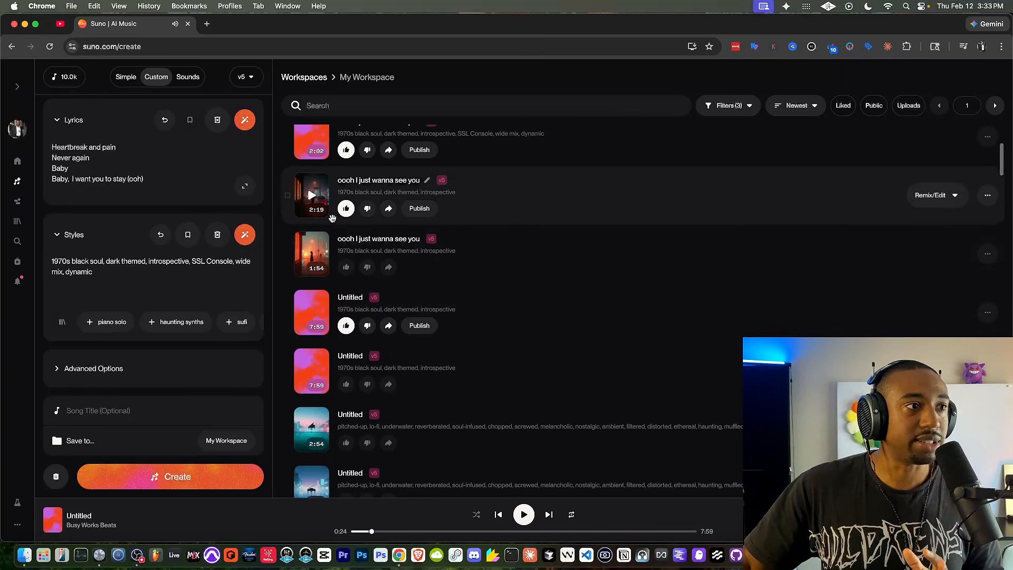
# - Listen to the 2:19 version of "oooh I just wanna see you" and pause it
pyautogui.click(312, 196)
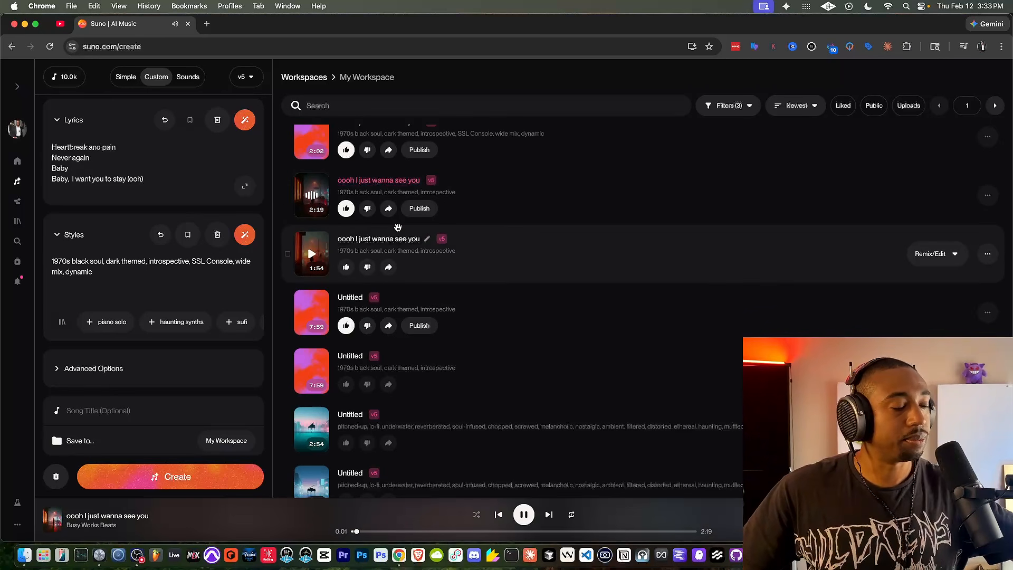
pyautogui.scroll(1, 423, 238)
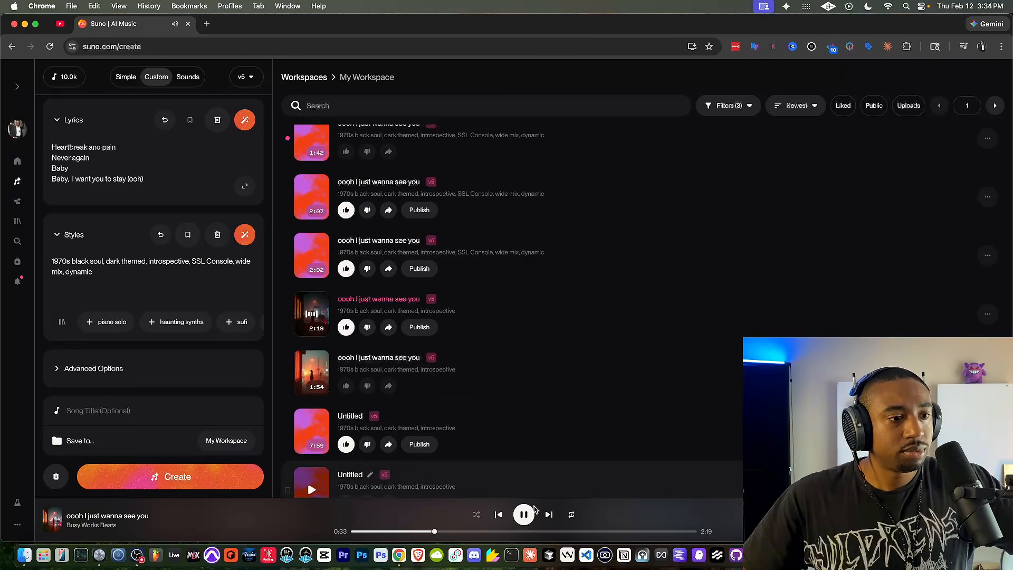
pyautogui.click(524, 515)
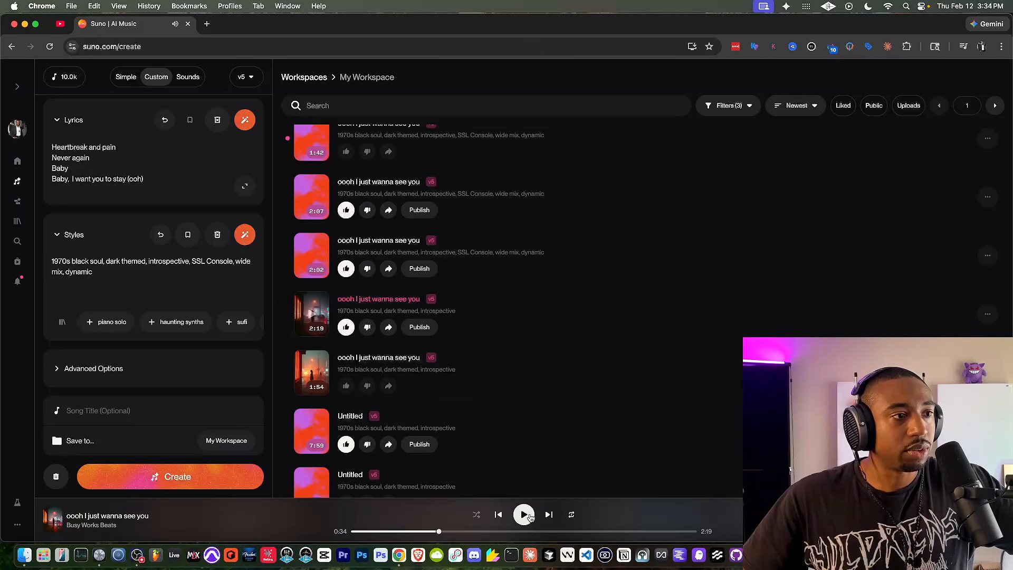
# - Find the 2:13 "oooh I just wanna see you" made without the SSL Console descriptors, listen to it and pause it
pyautogui.scroll(-10, 515, 344)
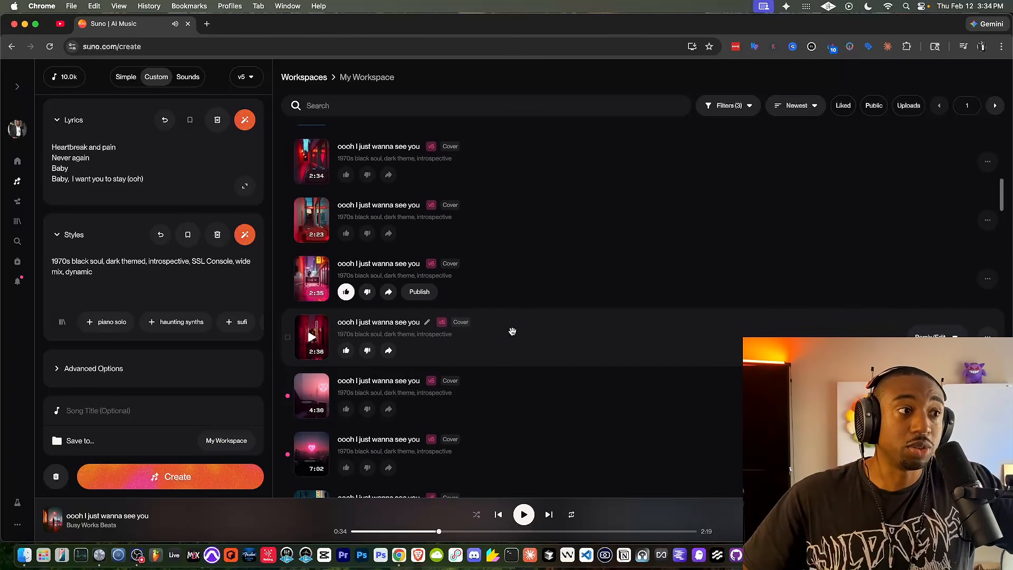
pyautogui.scroll(-10, 513, 340)
pyautogui.scroll(-10, 513, 328)
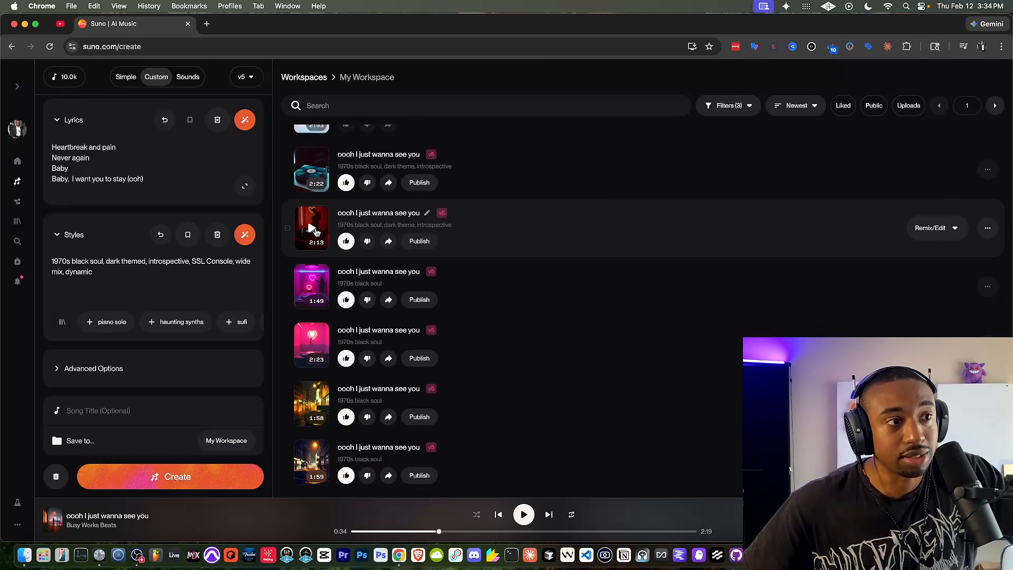
pyautogui.moveTo(191, 262); pyautogui.dragTo(212, 280)
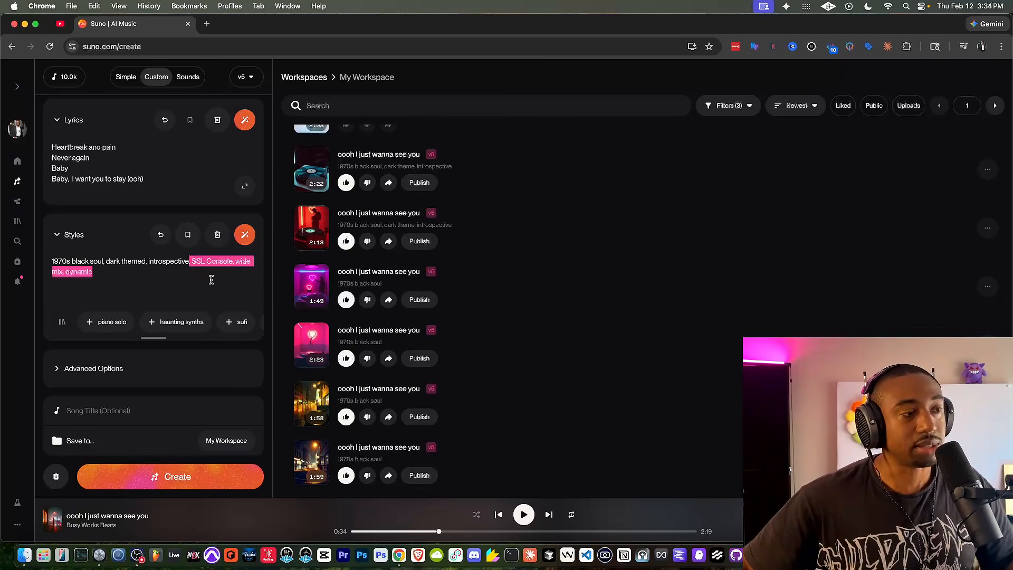
pyautogui.click(312, 227)
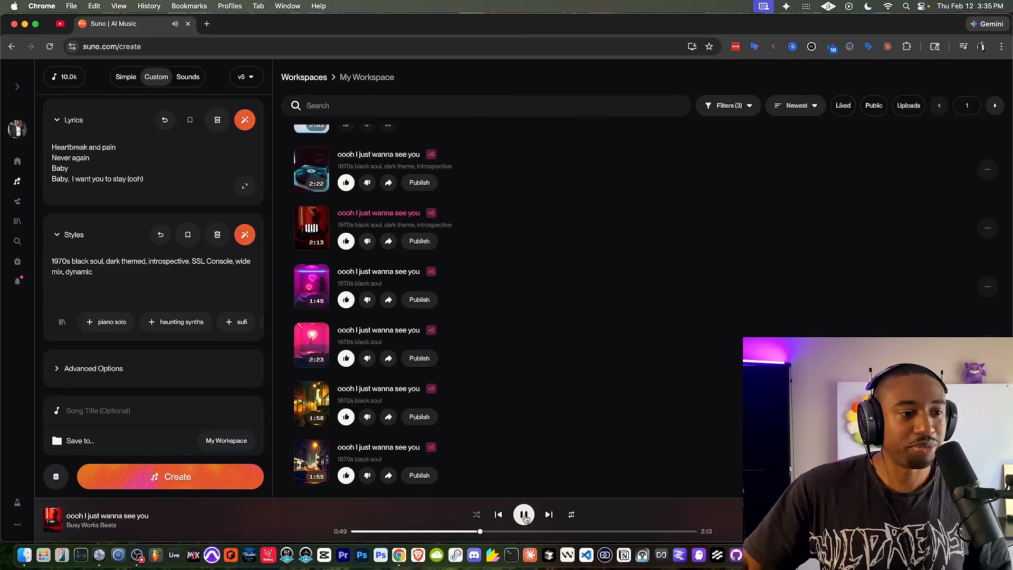
pyautogui.click(524, 514)
# - Return to the newest songs and copy the entire Styles prompt
pyautogui.scroll(-5, 502, 362)
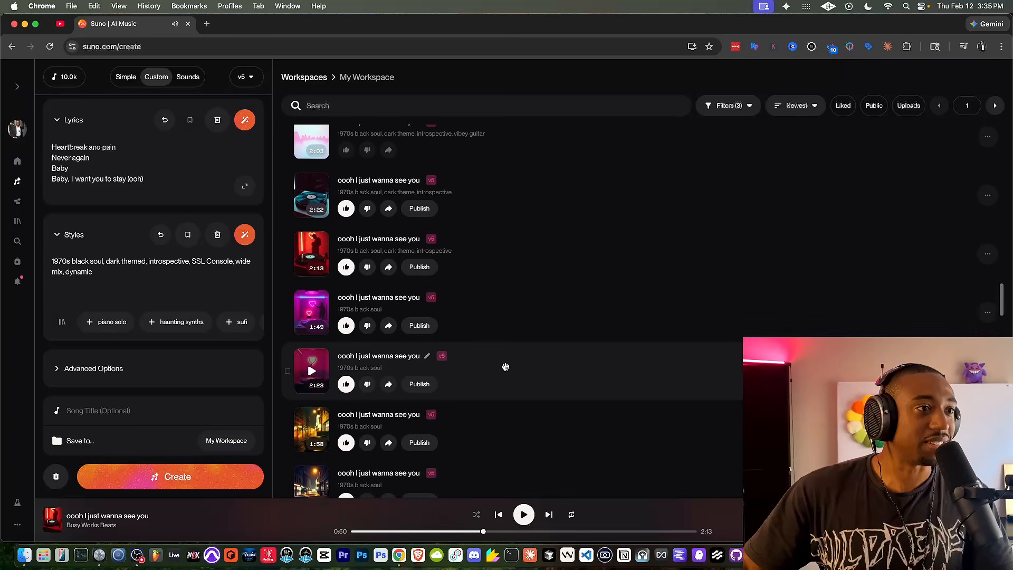
pyautogui.scroll(15, 505, 367)
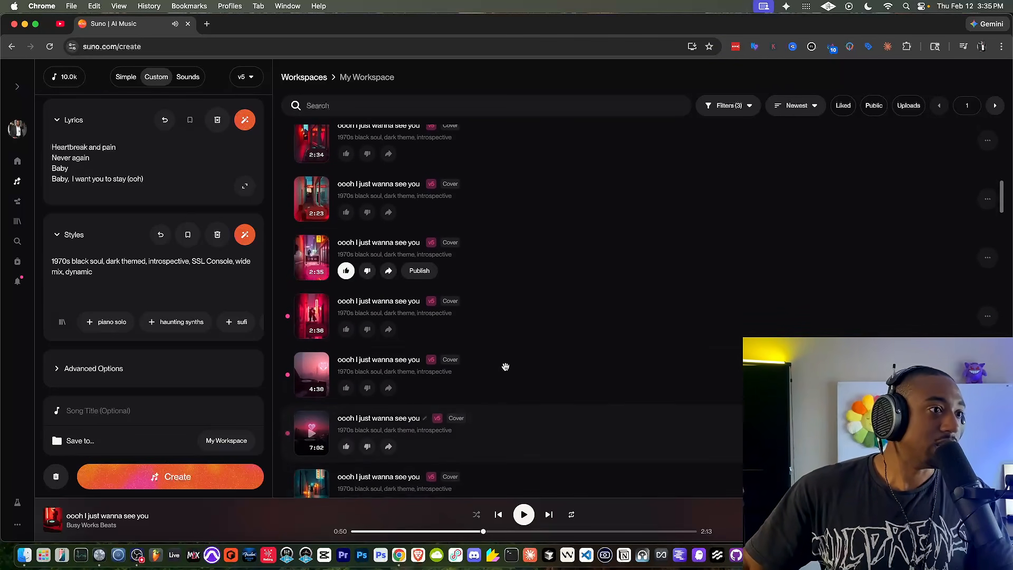
pyautogui.scroll(3, 505, 367)
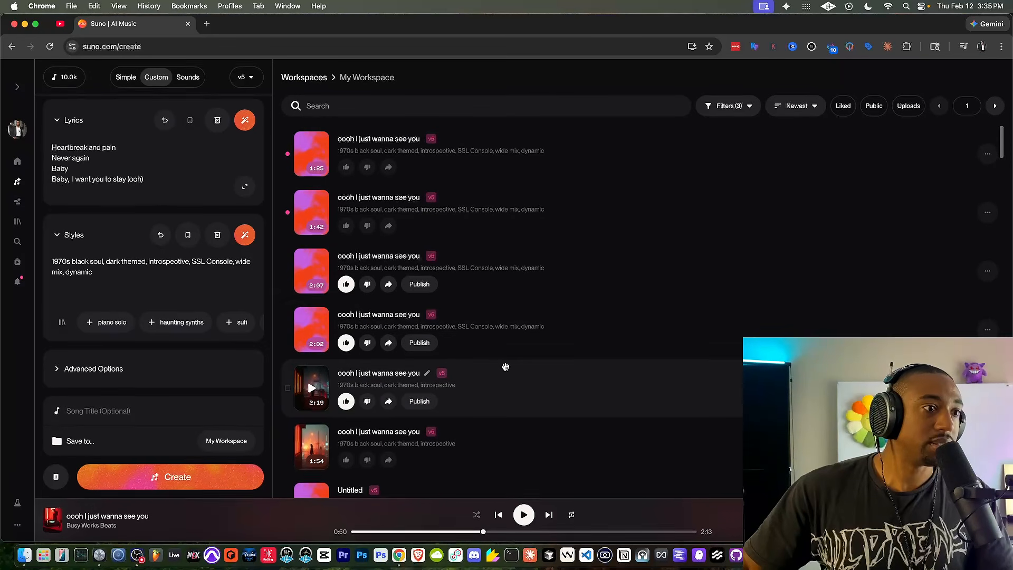
pyautogui.scroll(5, 134, 278)
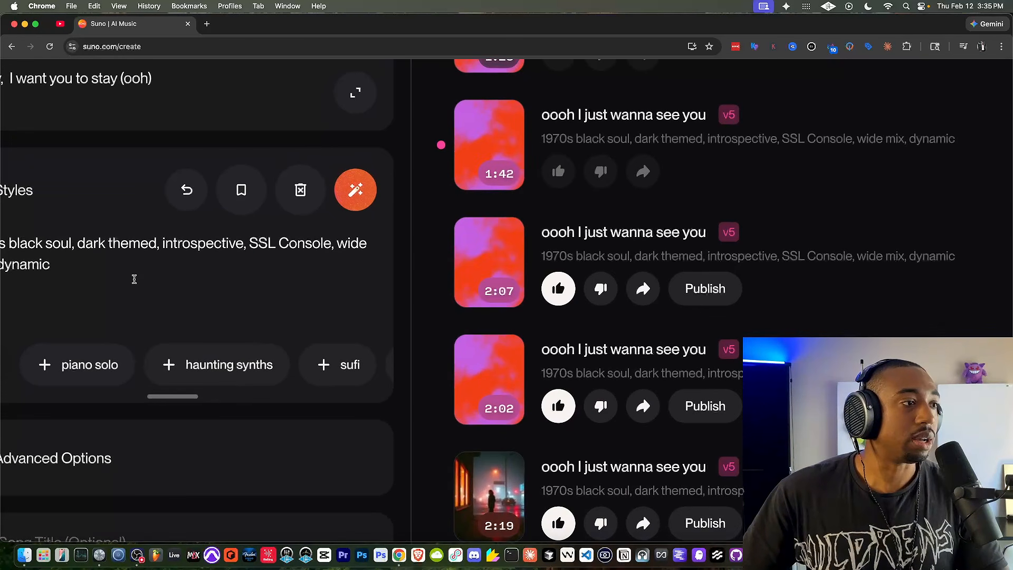
pyautogui.hscroll(-2, 133, 278)
pyautogui.scroll(1, 174, 286)
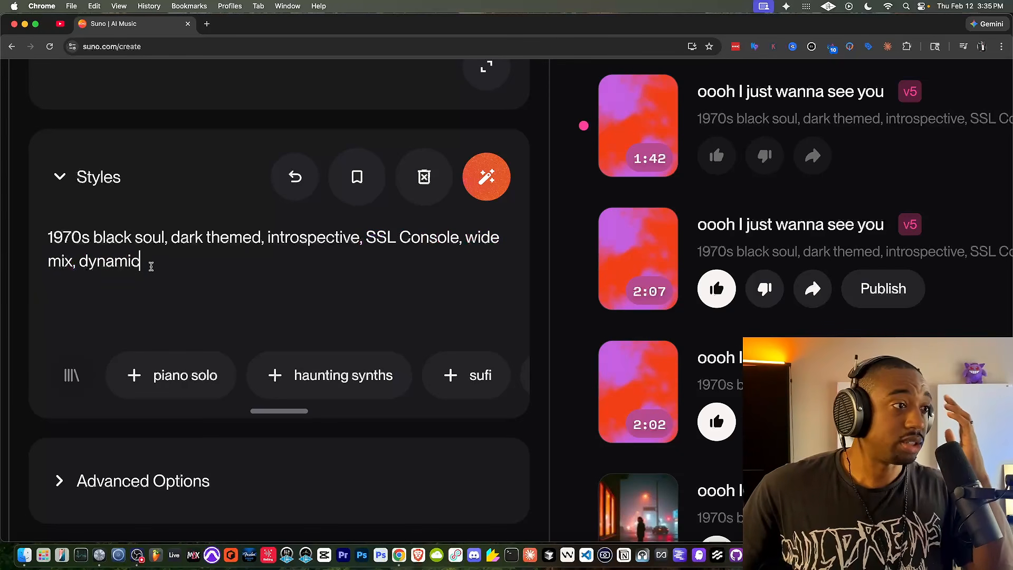
pyautogui.press('super+a')
pyautogui.press('super+c')
pyautogui.click(149, 262)
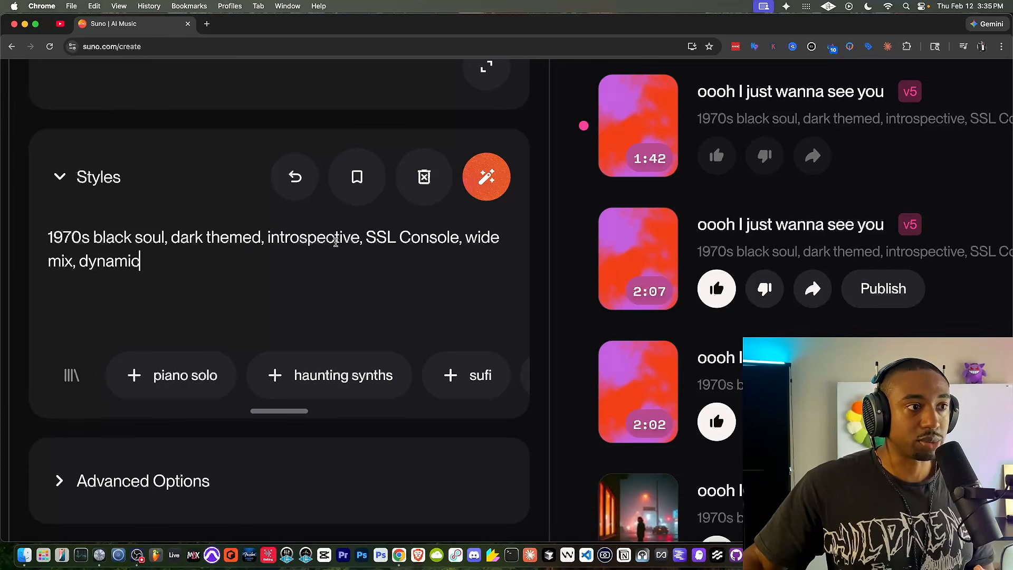
# - Examine how the Styles prompt separates its musical and production descriptors with commas, highlighting the "SSL" term
pyautogui.moveTo(359, 238); pyautogui.dragTo(391, 271)
pyautogui.click(308, 237)
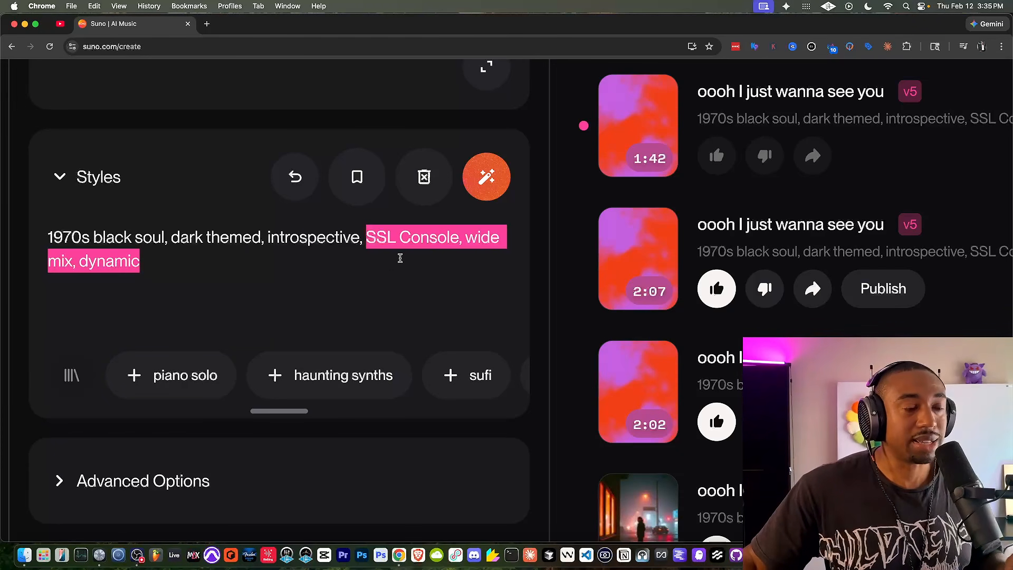
pyautogui.click(463, 237)
pyautogui.press('BackSpace')
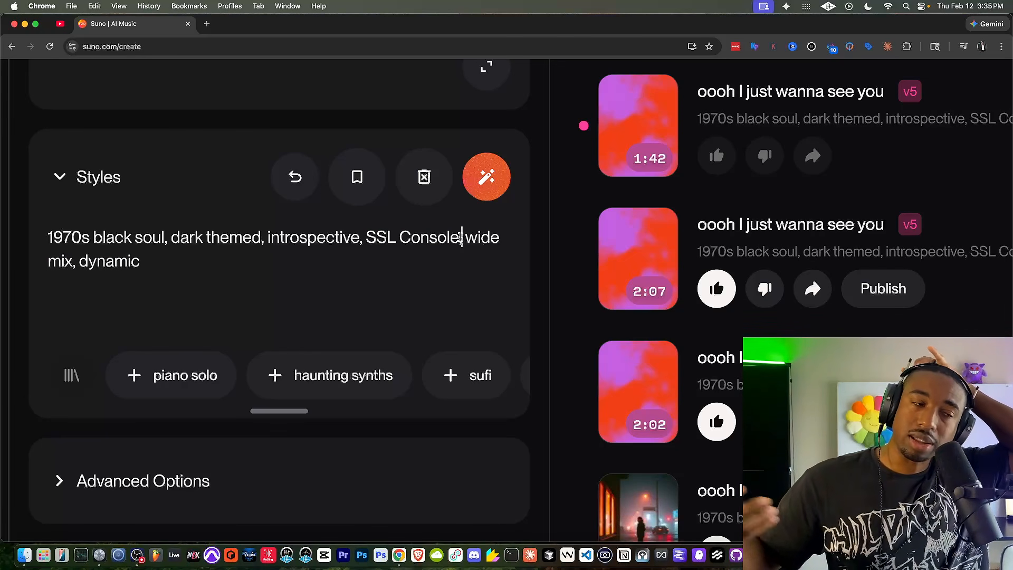
pyautogui.write(',')
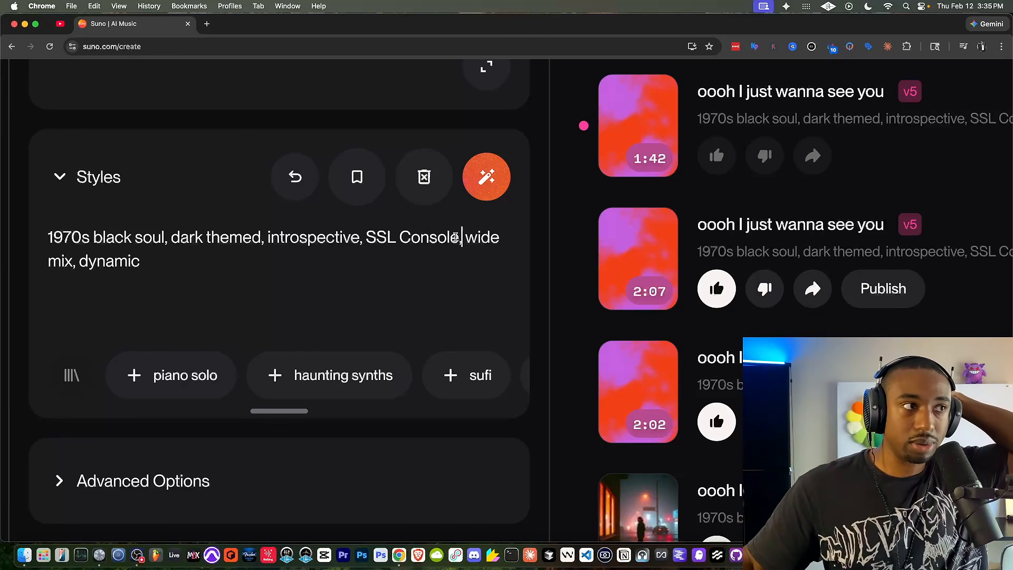
pyautogui.moveTo(394, 239); pyautogui.dragTo(366, 238)
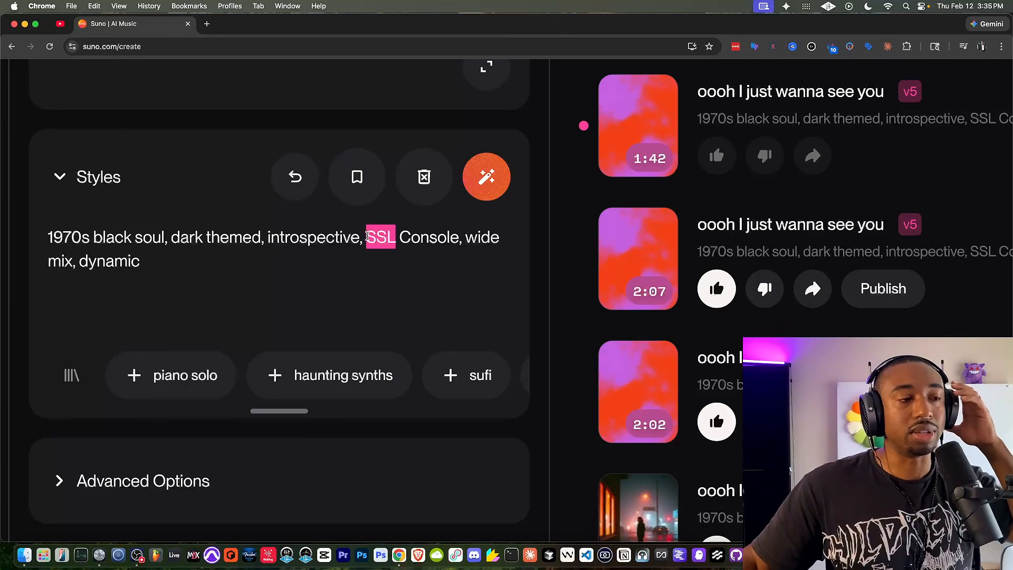
# - Change the console name in the Styles prompt to "Neve", trying "API" as an alternative along the way
pyautogui.click(373, 237)
pyautogui.doubleClick(373, 238)
pyautogui.write('Neve')
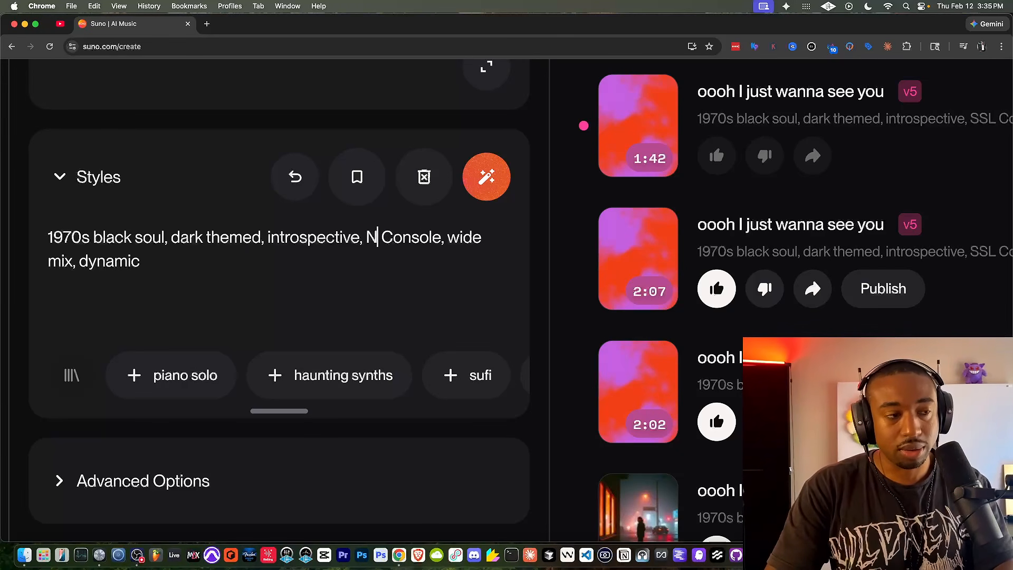
pyautogui.doubleClick(392, 239)
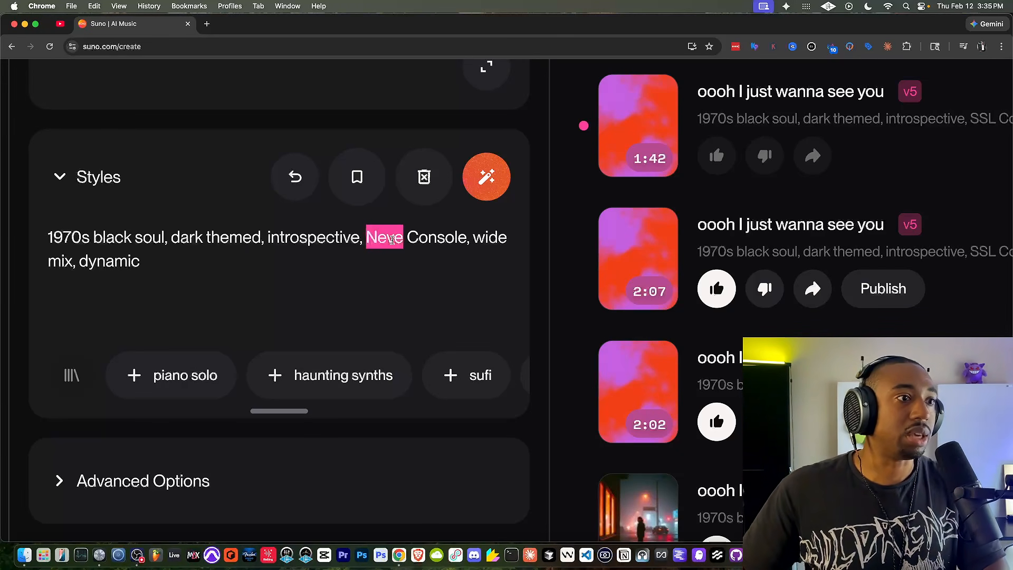
pyautogui.write('API')
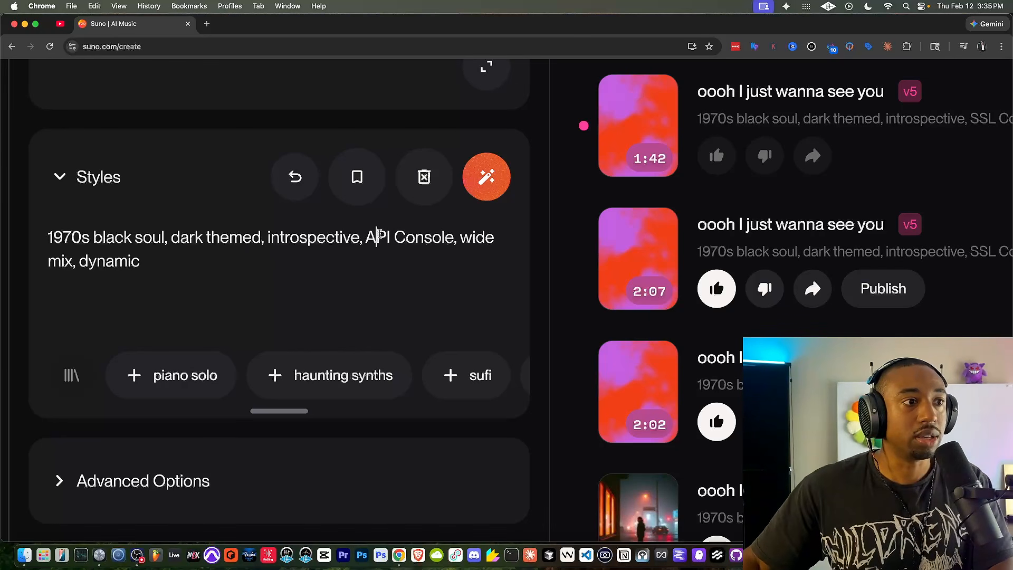
pyautogui.doubleClick(377, 237)
pyautogui.write('Never')
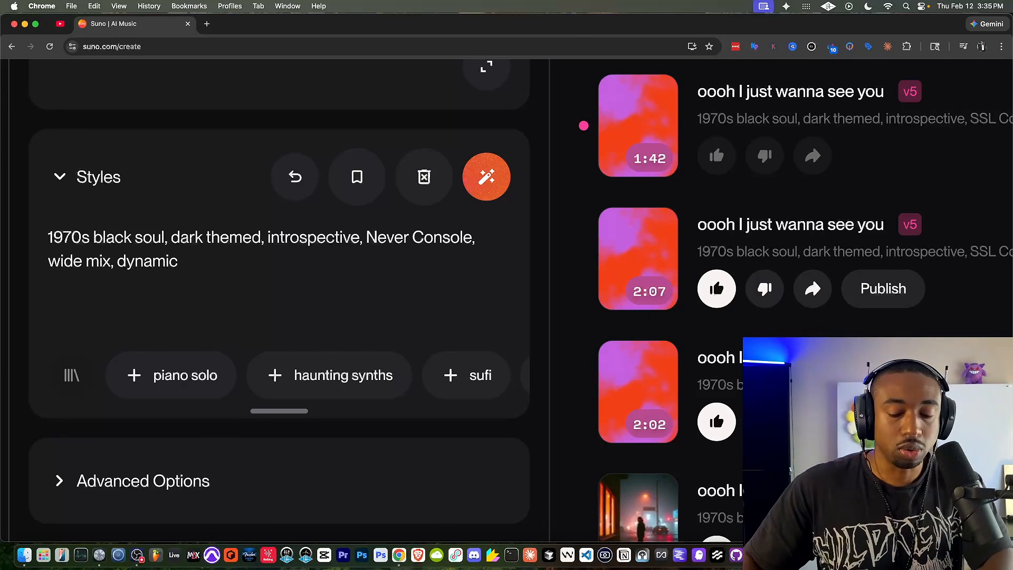
pyautogui.press('BackSpace')
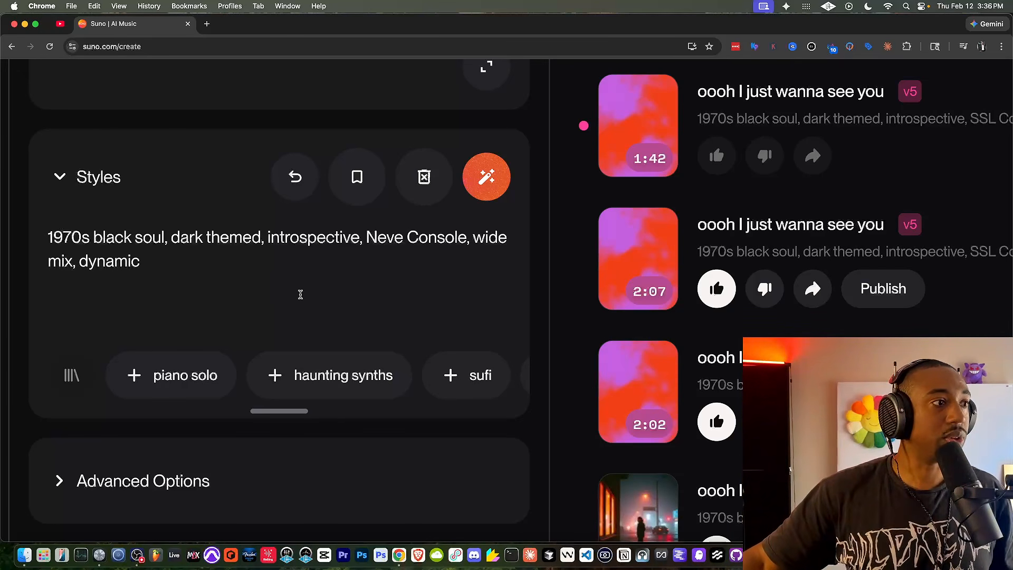
# - Examine the descriptors in the Styles prompt, highlighting "dynamic" and the whole prompt
pyautogui.click(149, 260)
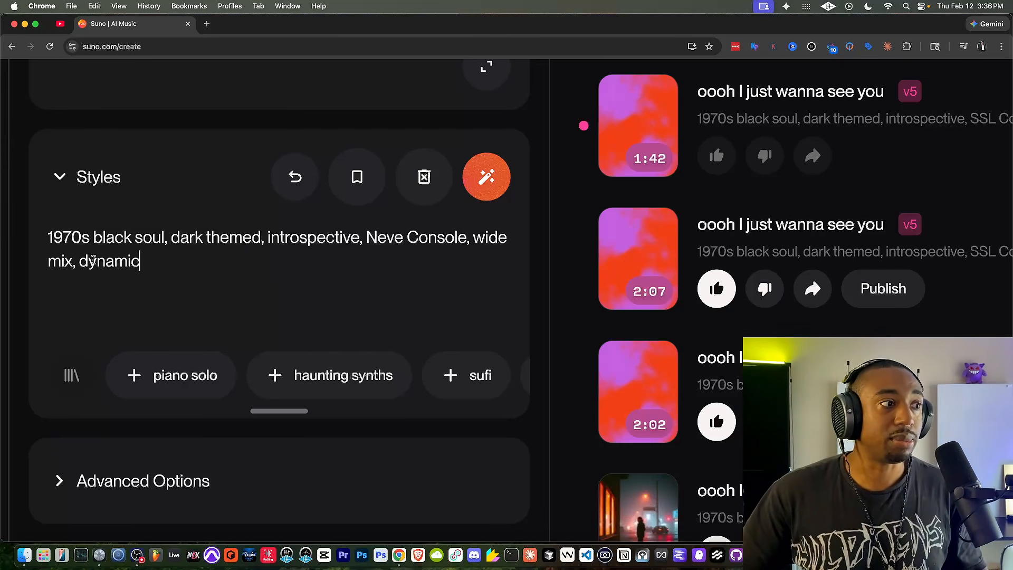
pyautogui.doubleClick(89, 261)
pyautogui.click(113, 260)
pyautogui.moveTo(143, 261); pyautogui.dragTo(47, 236)
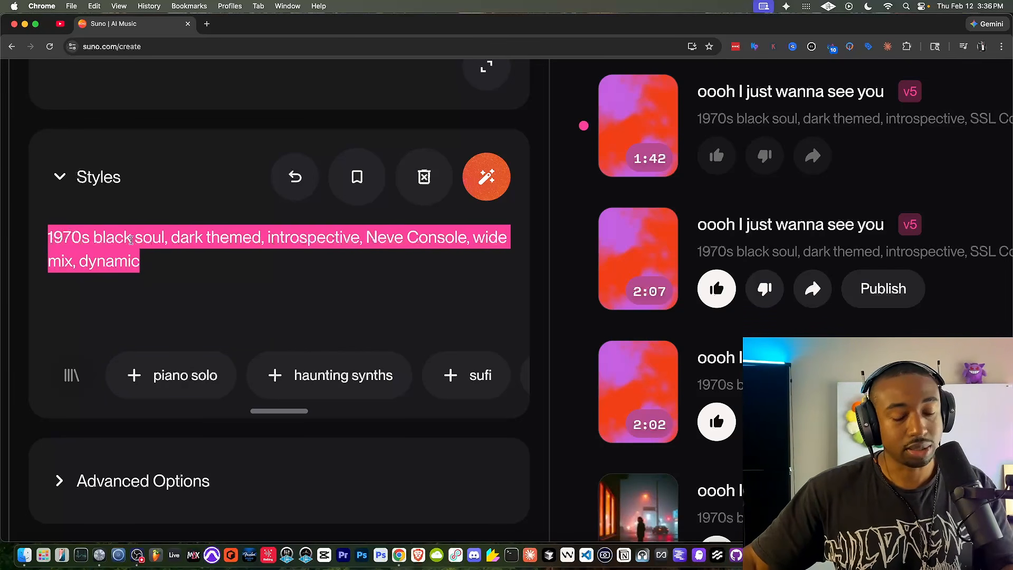
pyautogui.click(222, 272)
pyautogui.moveTo(387, 243); pyautogui.dragTo(316, 240)
pyautogui.click(154, 261)
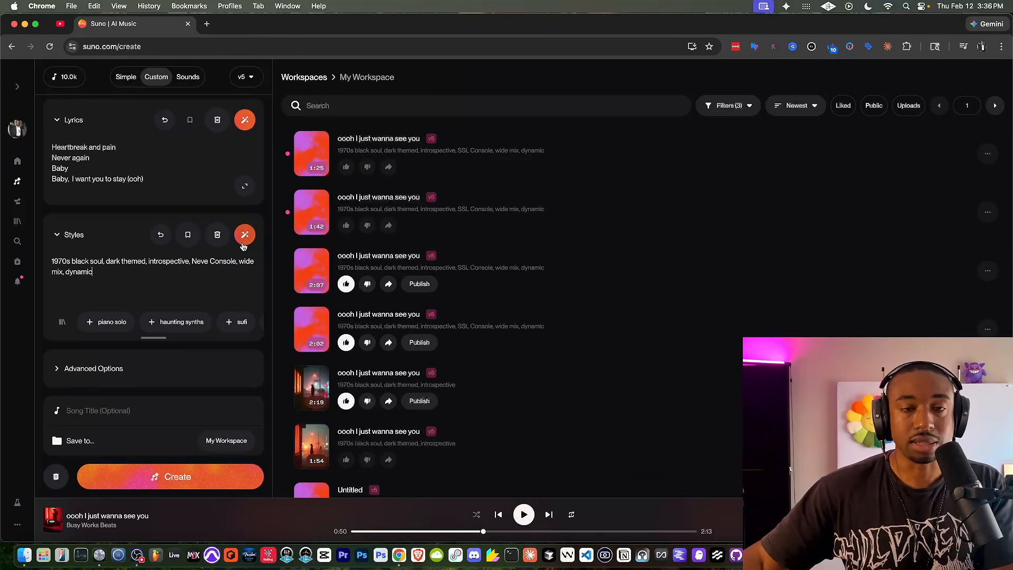
# - Listen to the 2:02 SSL Console version of "oooh I just wanna see you" and pause it
pyautogui.scroll(-1, 313, 317)
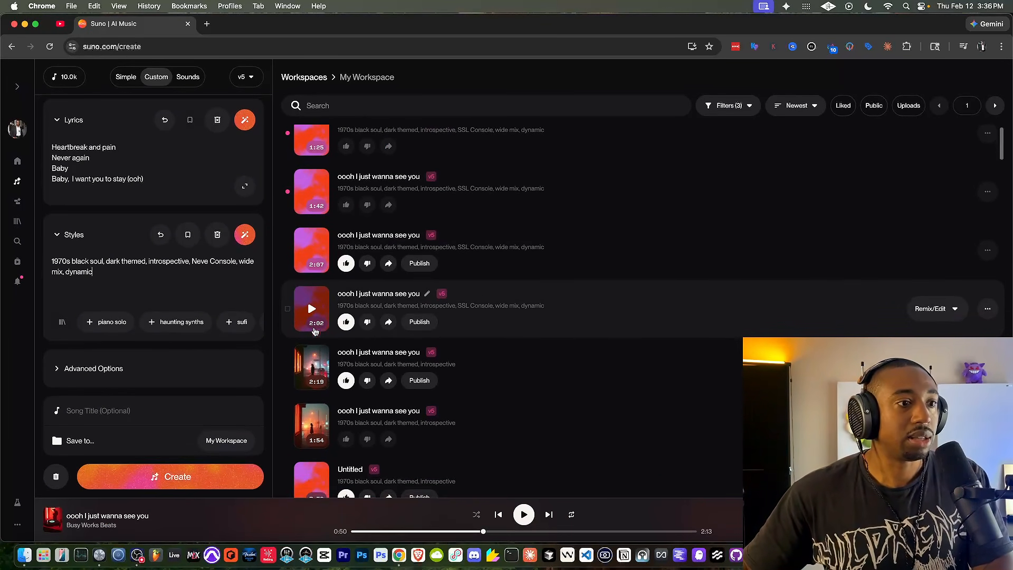
pyautogui.click(313, 313)
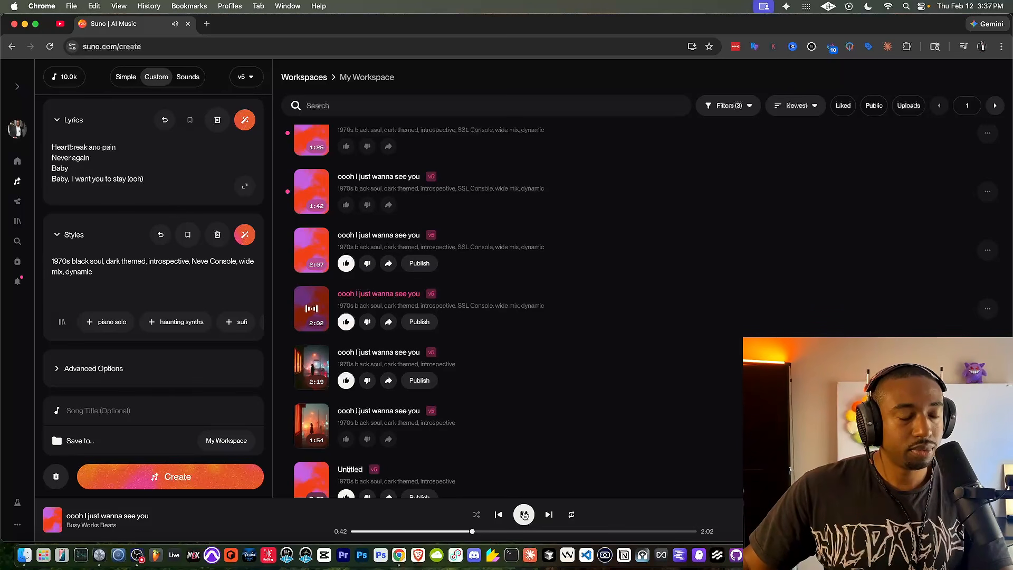
pyautogui.click(524, 515)
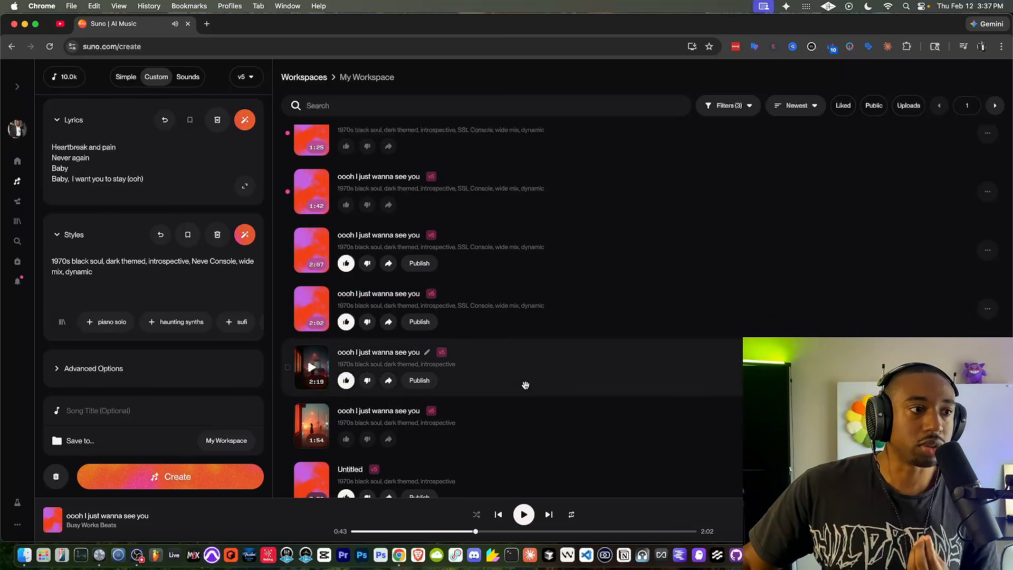
# - Start playing the 2:07 SSL Console version and generate new songs from the Neve Console styles prompt
pyautogui.scroll(1, 512, 301)
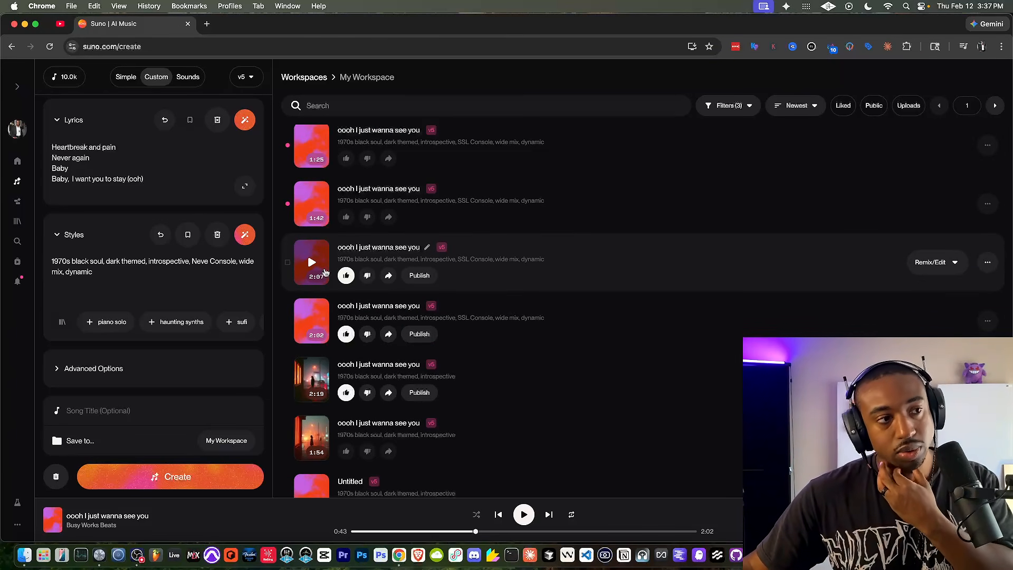
pyautogui.click(315, 265)
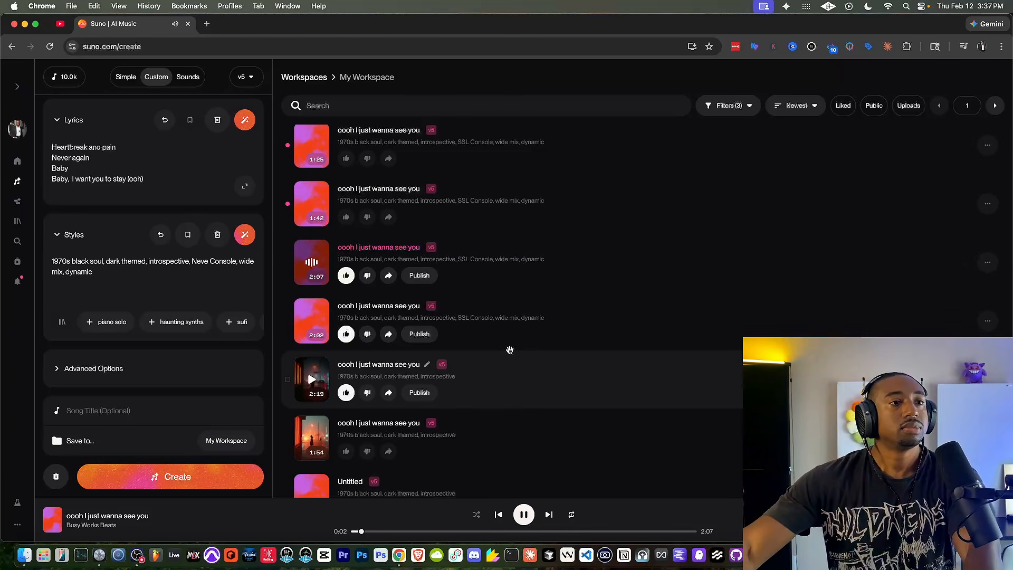
pyautogui.scroll(1, 509, 350)
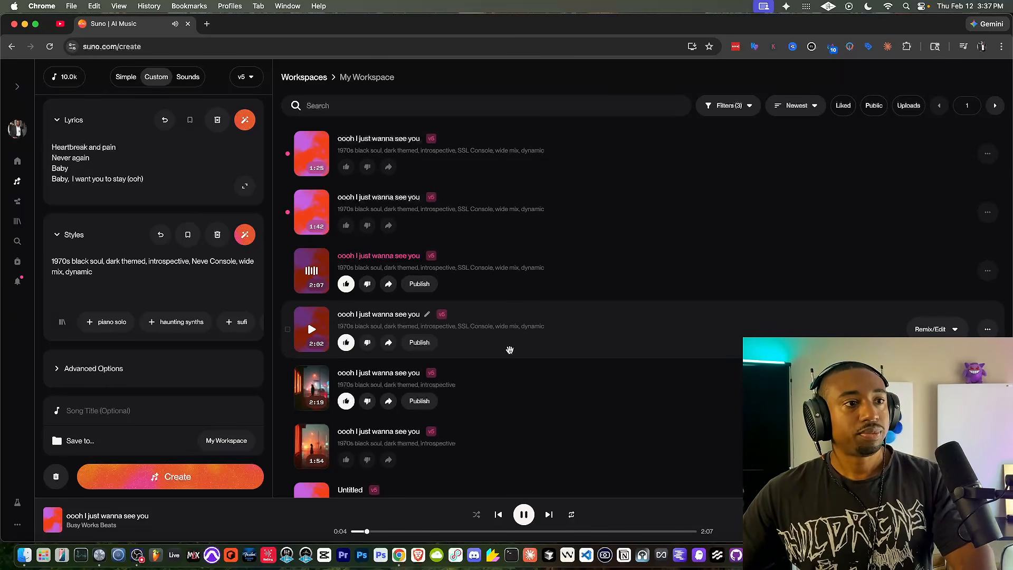
pyautogui.click(165, 477)
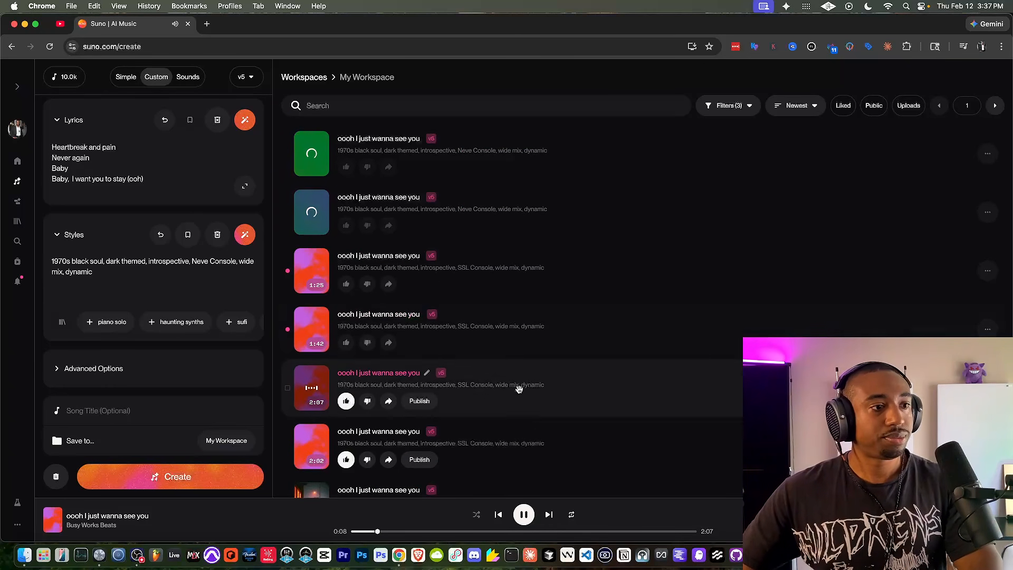
# - Keep listening to the 2:07 SSL Console version while the new songs generate, and pause it
pyautogui.scroll(-2, 519, 389)
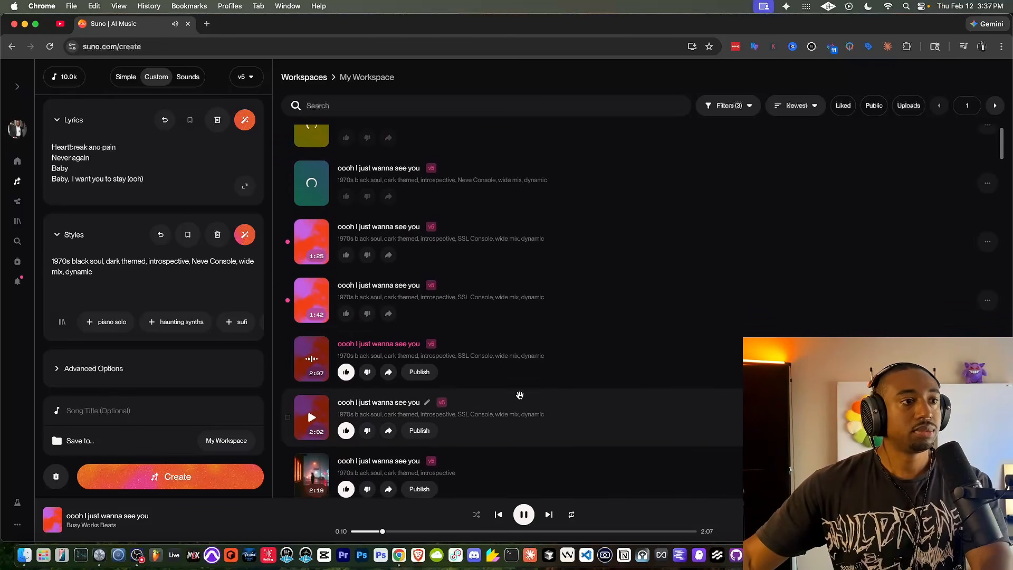
pyautogui.scroll(1, 520, 395)
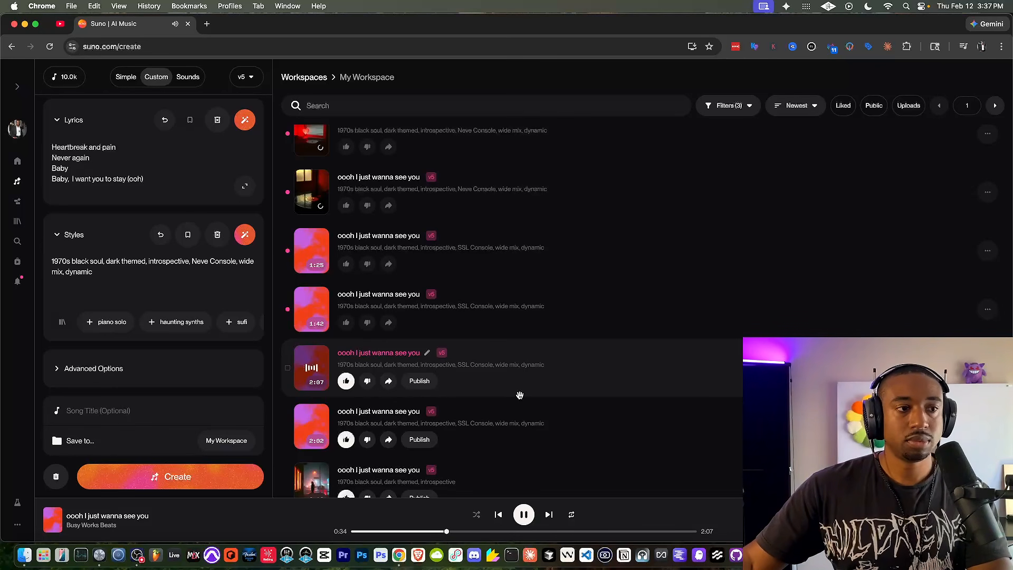
pyautogui.click(525, 521)
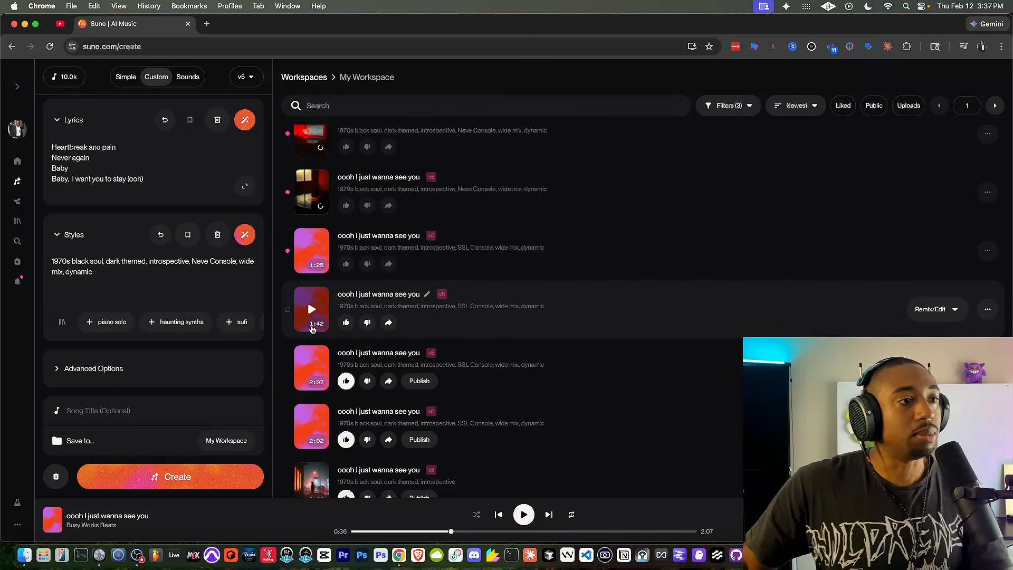
# - Listen to the 1:42 and 1:25 SSL Console versions of "oooh I just wanna see you", pausing each one
pyautogui.click(311, 316)
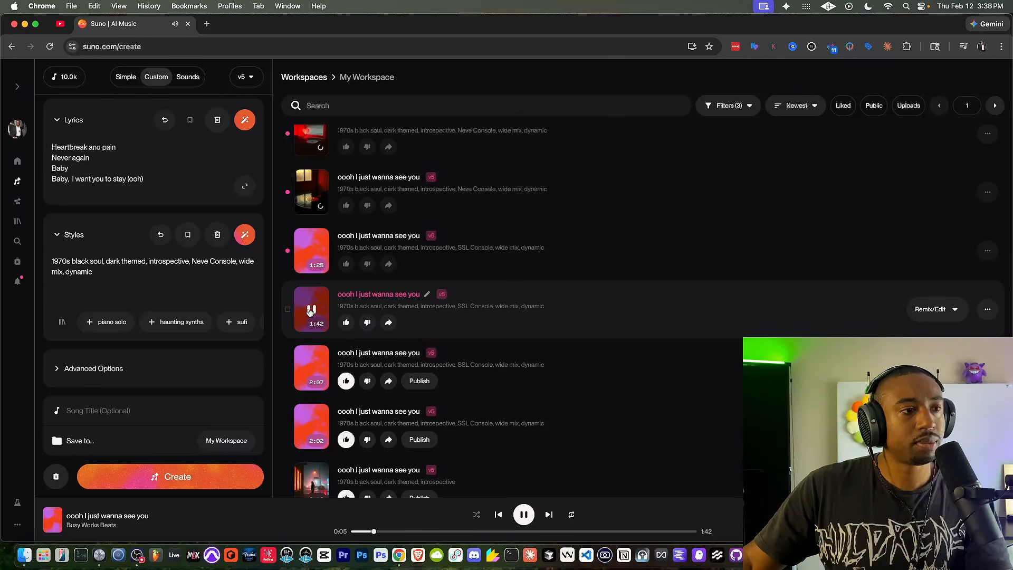
pyautogui.click(527, 518)
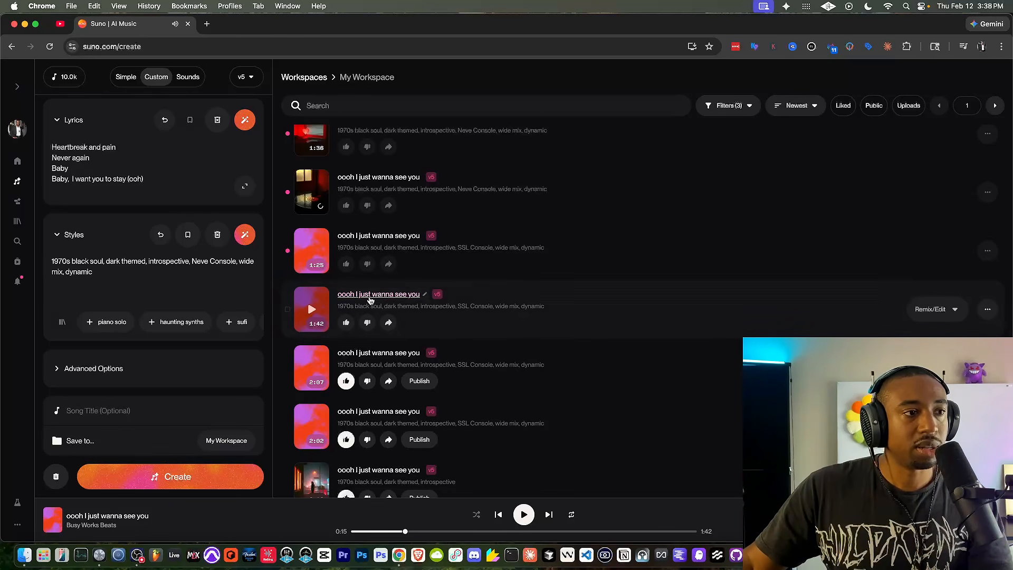
pyautogui.click(316, 246)
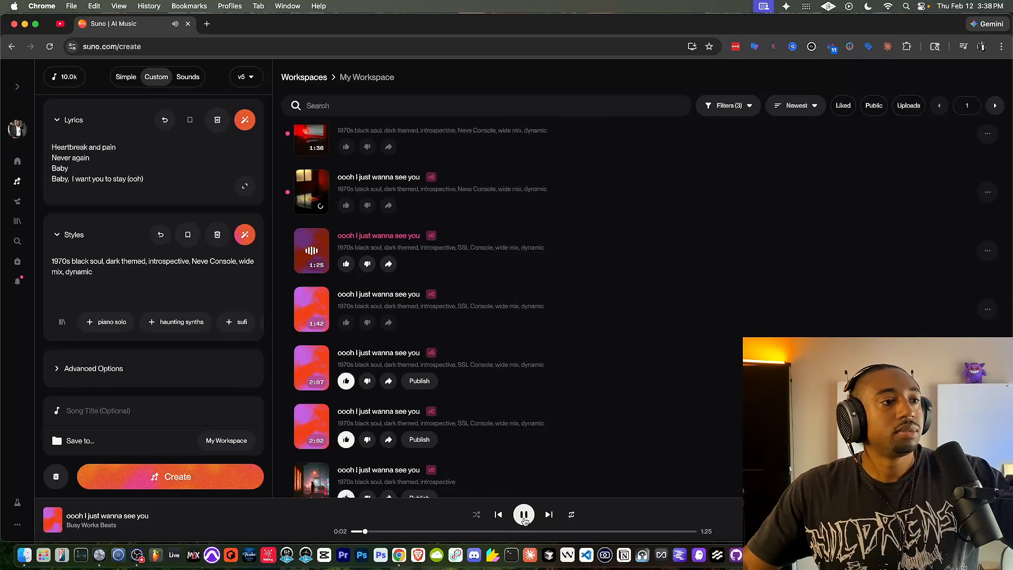
pyautogui.scroll(1, 507, 369)
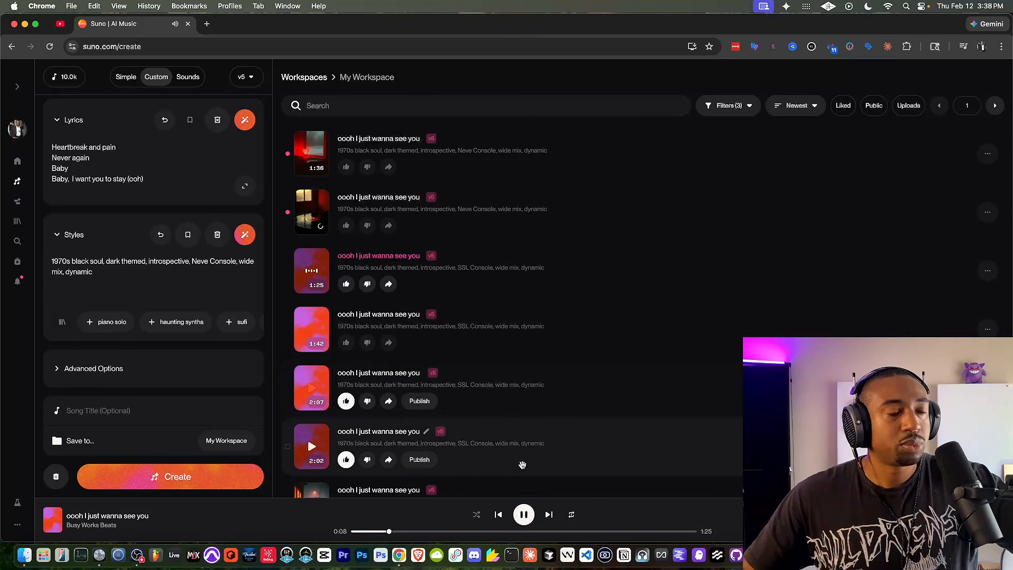
pyautogui.click(523, 515)
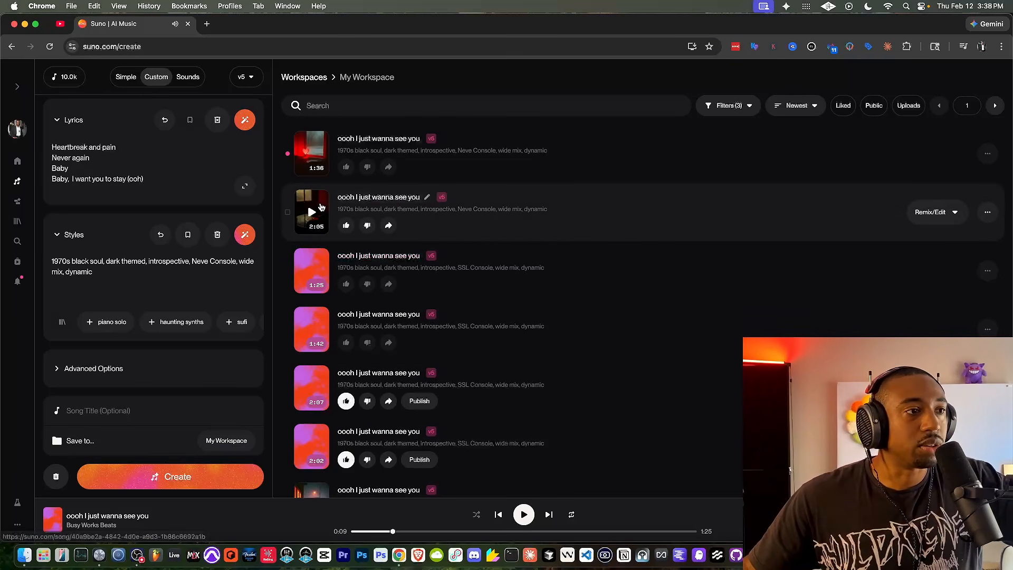
# - Listen to the 2:05 Neve Console version of "oooh I just wanna see you" in two passes, pause it and like it
pyautogui.click(312, 210)
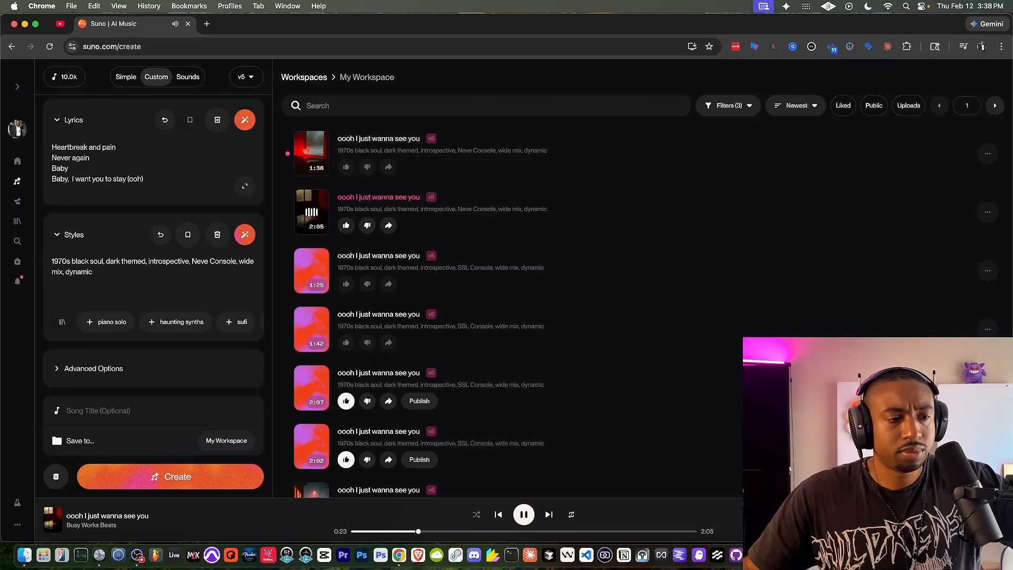
pyautogui.click(524, 515)
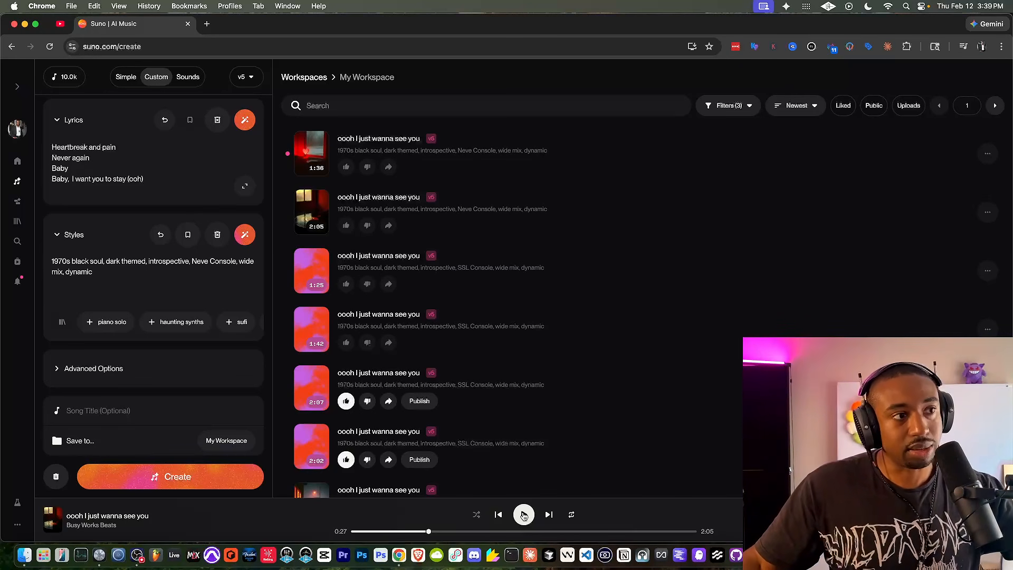
pyautogui.click(523, 515)
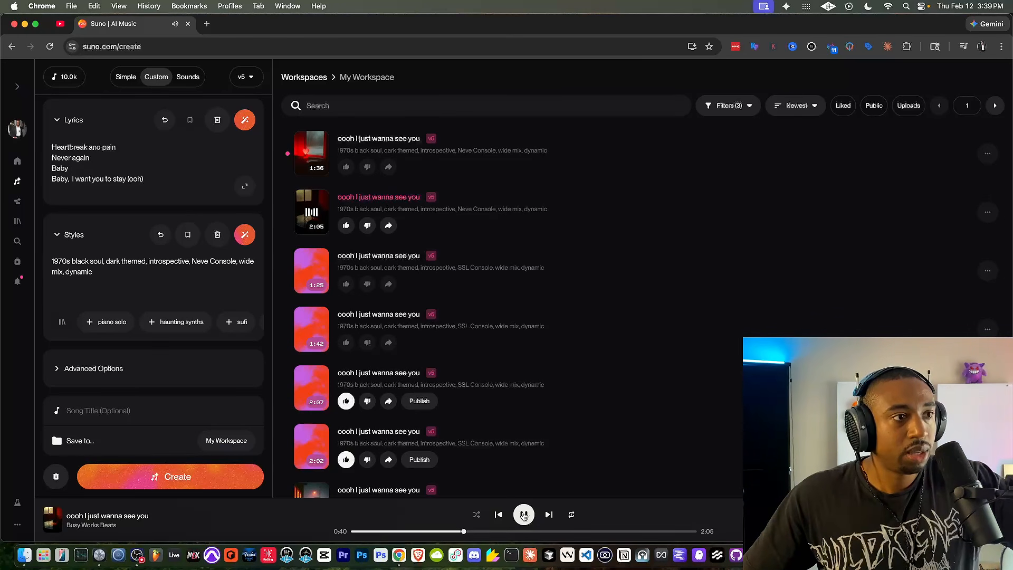
pyautogui.click(524, 515)
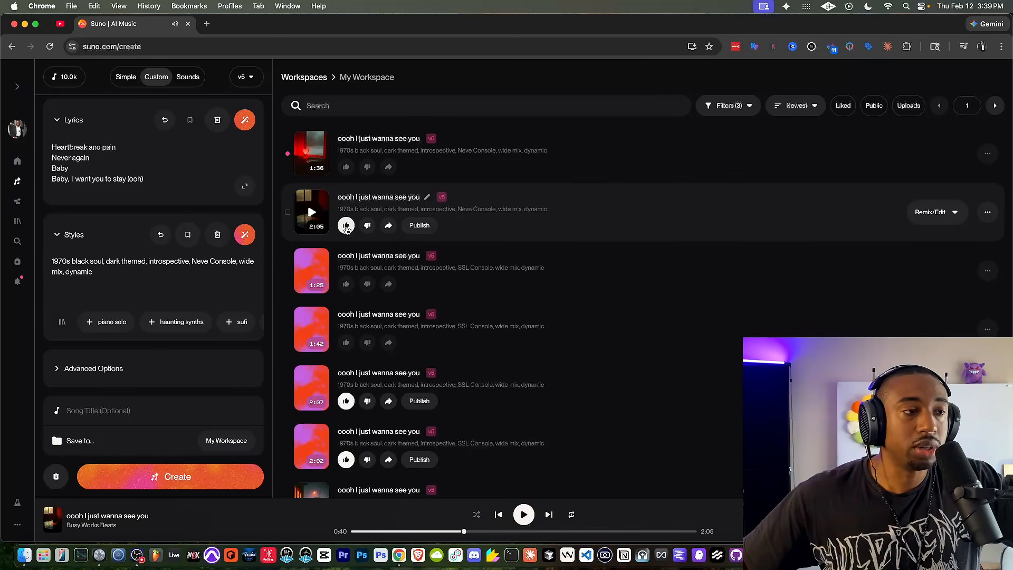
# - Listen to the 1:36 Neve Console version of "oooh I just wanna see you", like it and pause it
pyautogui.click(360, 144)
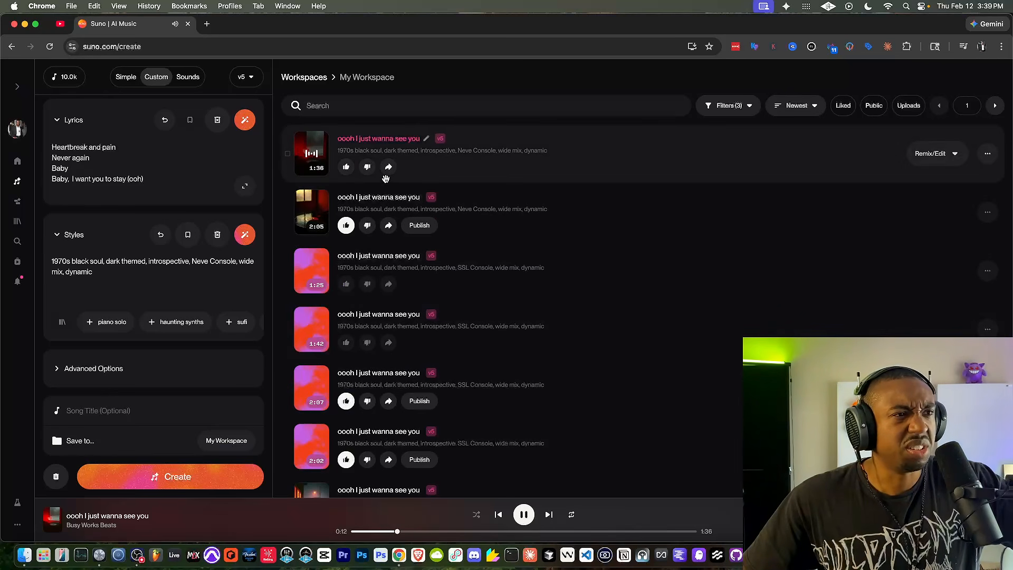
pyautogui.click(346, 167)
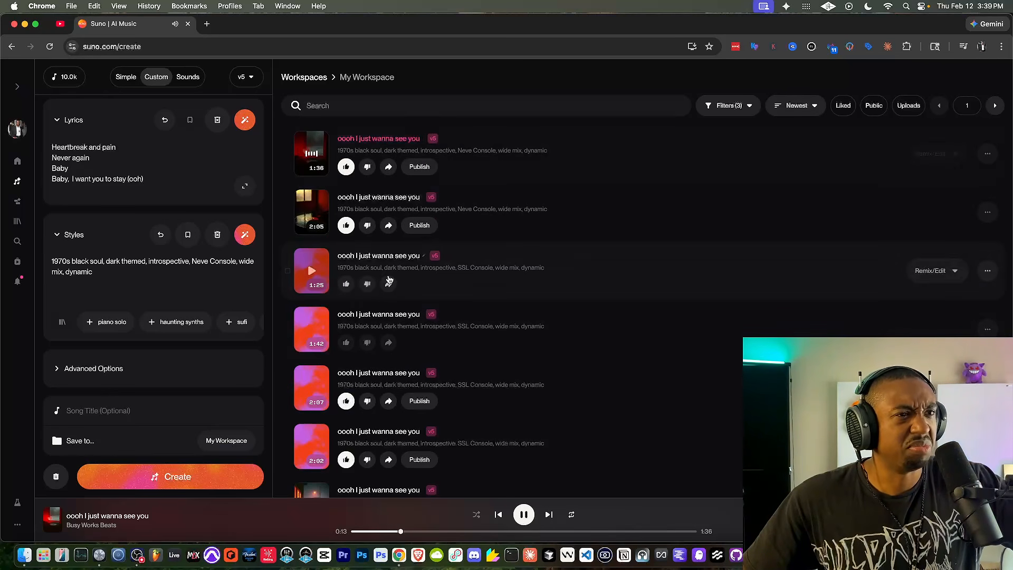
pyautogui.click(524, 516)
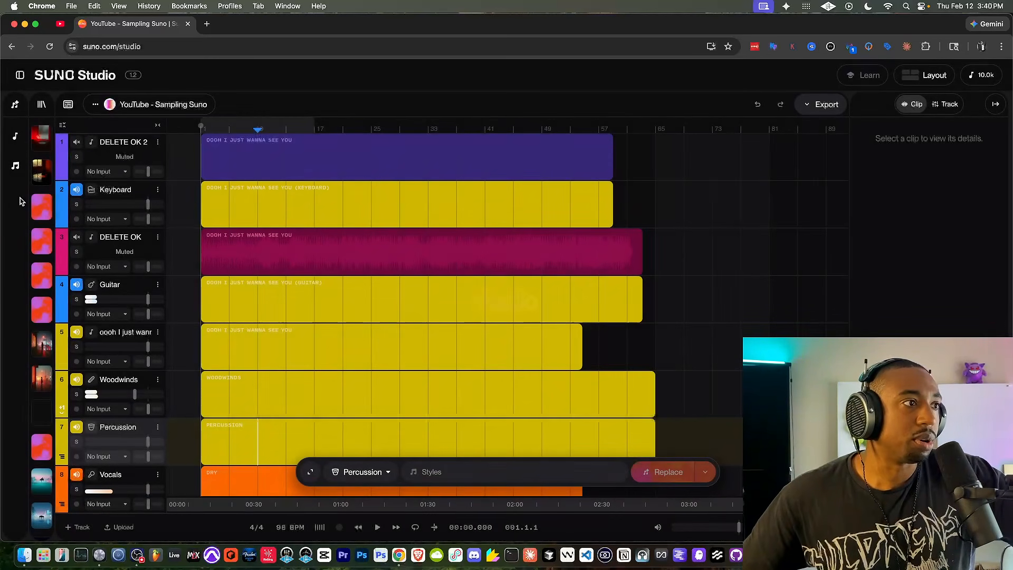
# - Create a new project in Suno Studio and rename it "YouTube - Dark Soul"
pyautogui.click(174, 105)
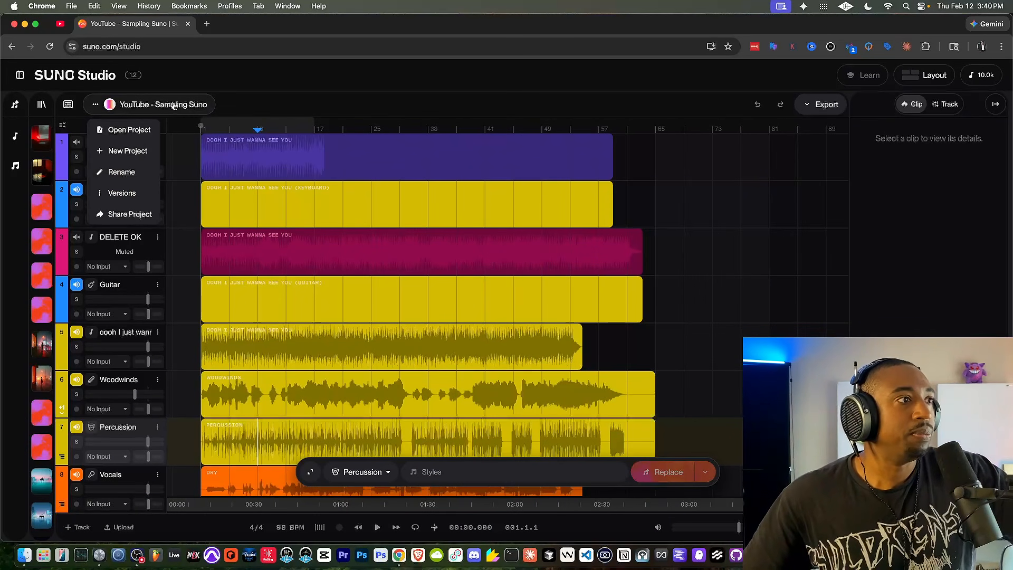
pyautogui.click(135, 129)
pyautogui.click(170, 105)
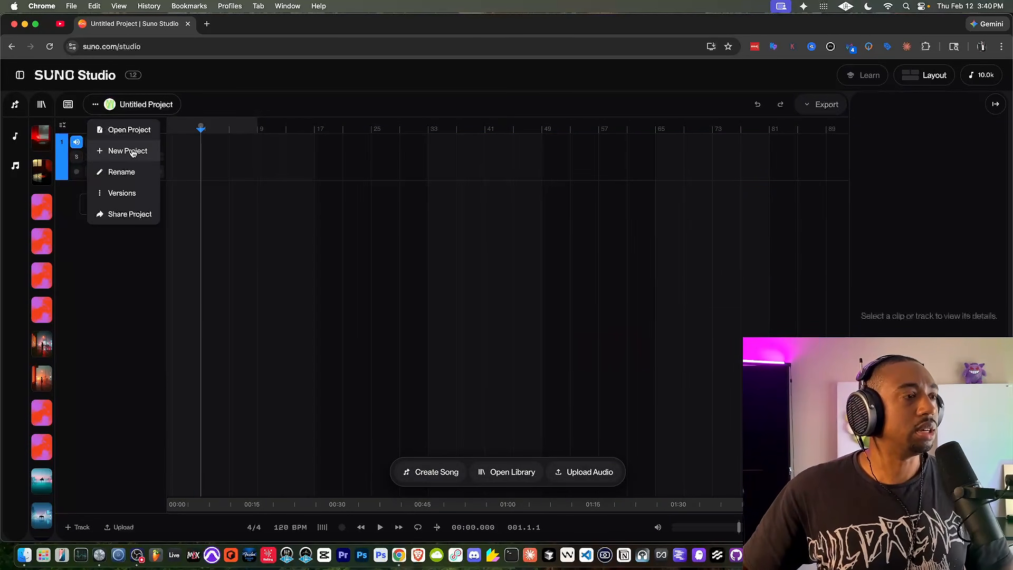
pyautogui.click(134, 168)
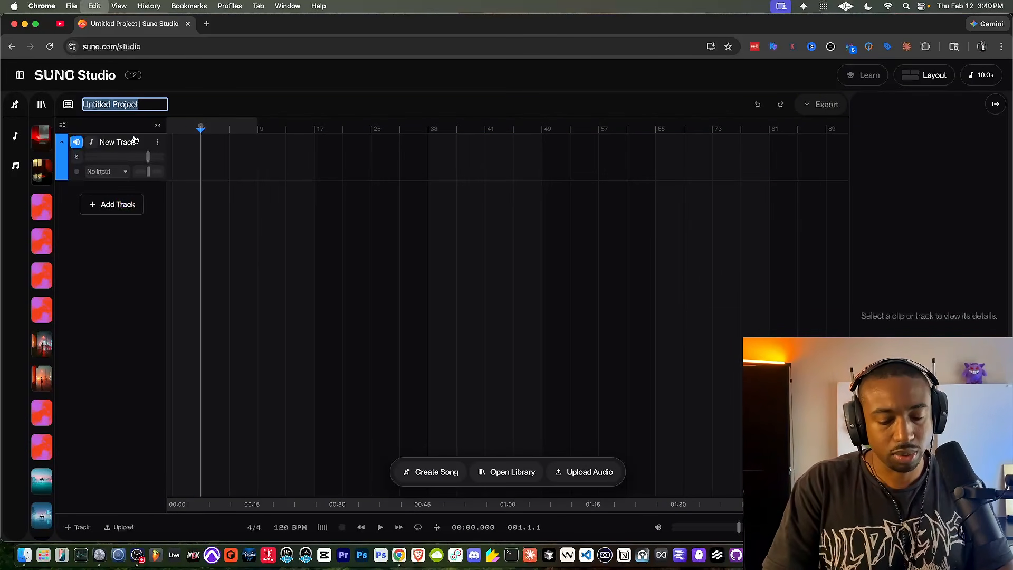
pyautogui.write('YouTube - Dark Soul')
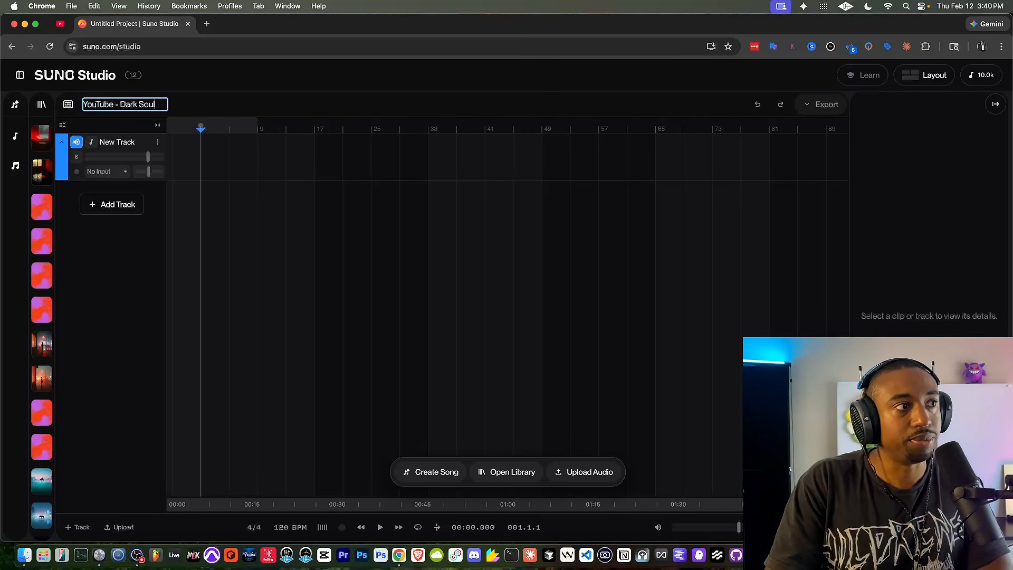
pyautogui.press('Return')
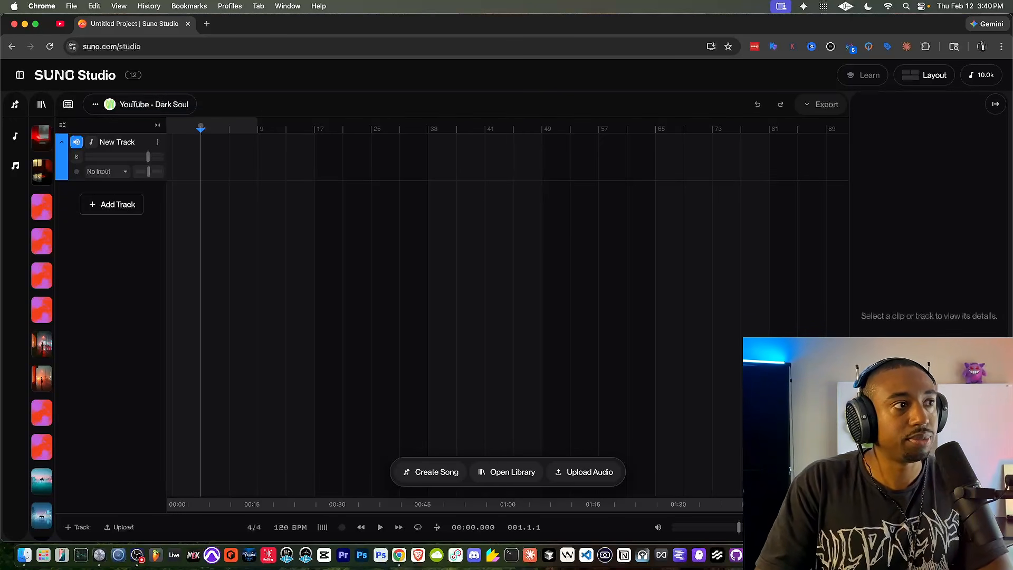
# - Place the 120 BPM Eb major version of "oooh I just wanna see you" from the library at the start of the first track
pyautogui.click(44, 105)
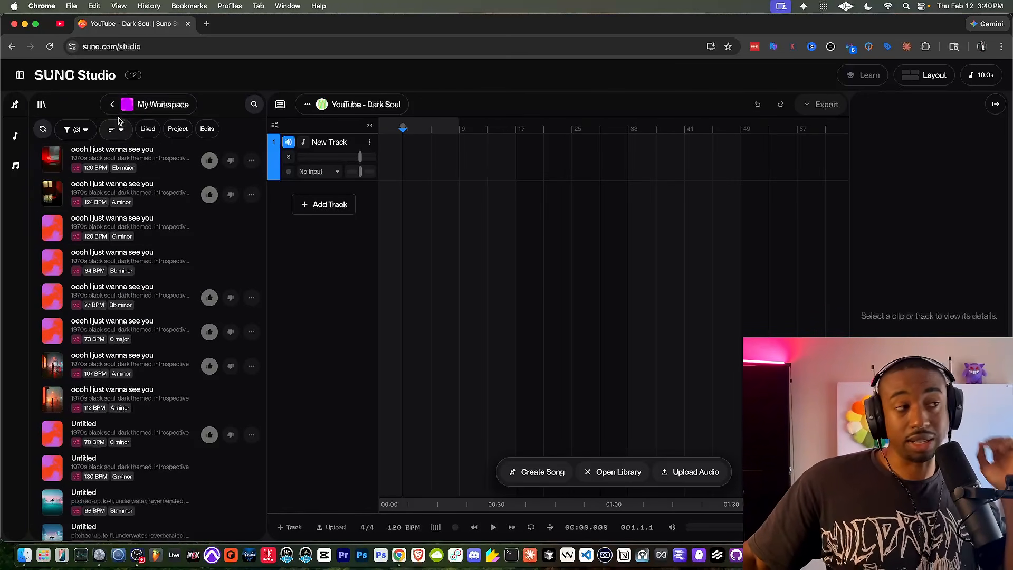
pyautogui.moveTo(105, 159); pyautogui.dragTo(413, 158)
pyautogui.scroll(10, 412, 156)
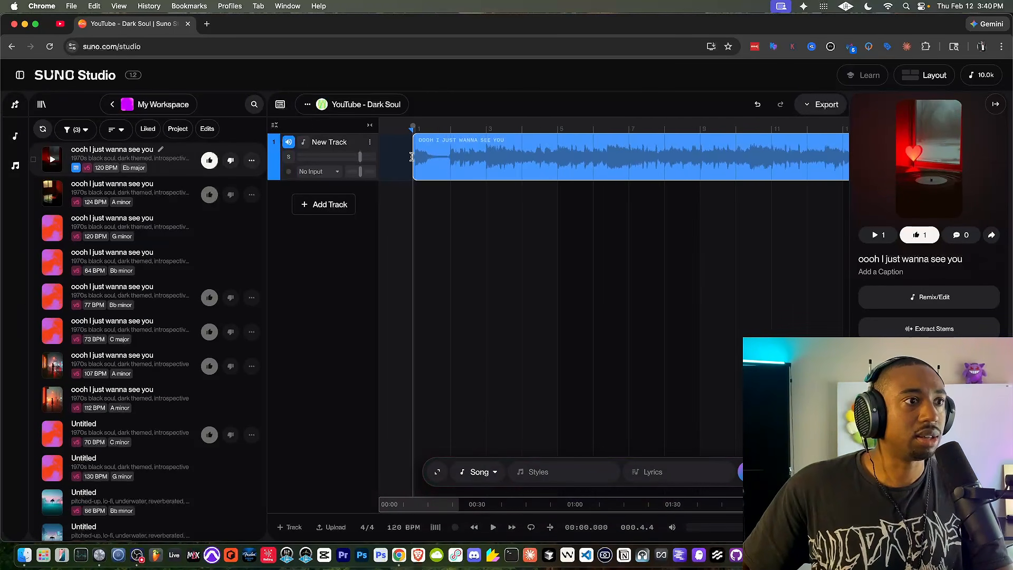
pyautogui.click(414, 156)
pyautogui.click(431, 138)
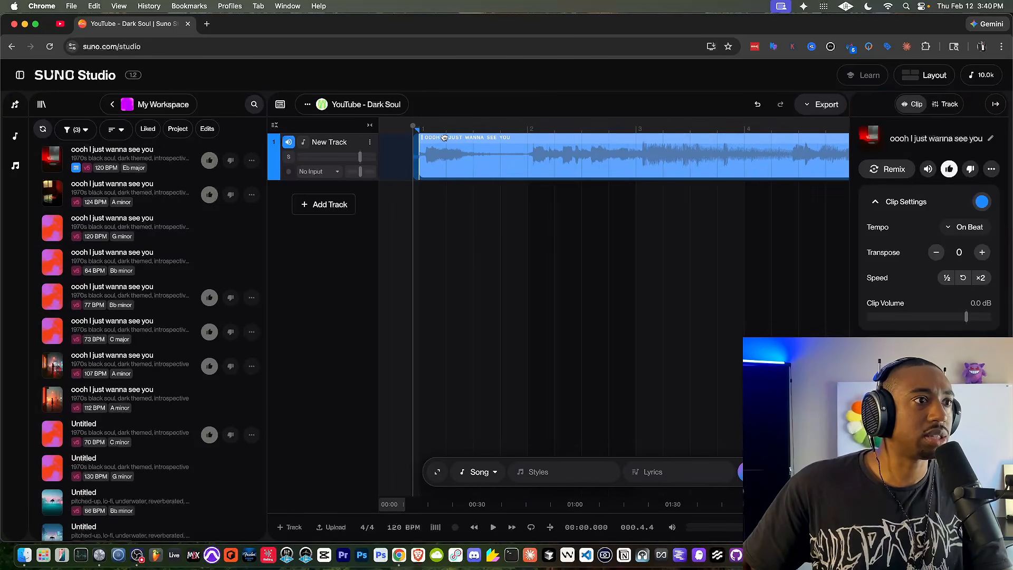
pyautogui.scroll(-5, 438, 138)
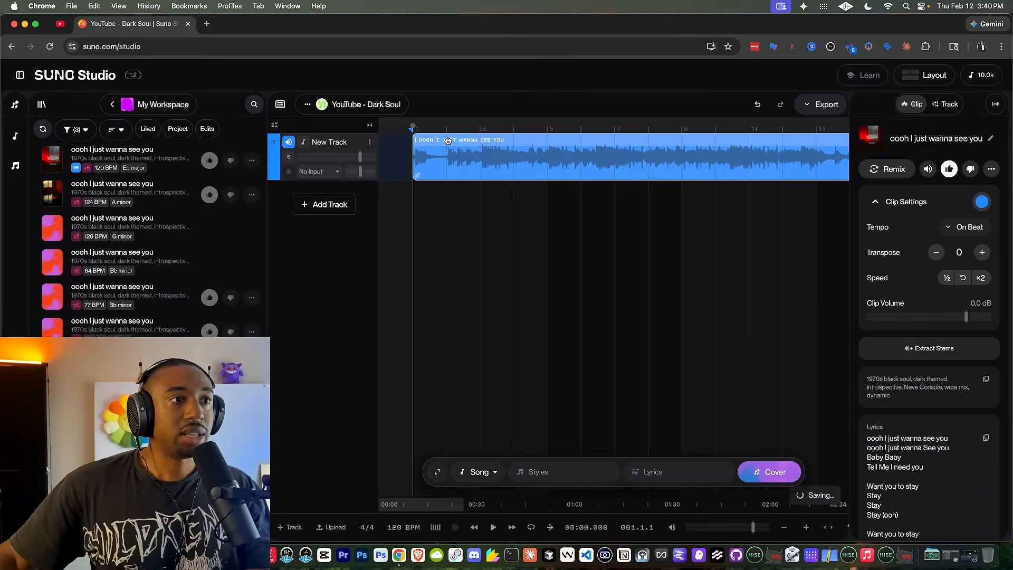
pyautogui.scroll(-3, 493, 170)
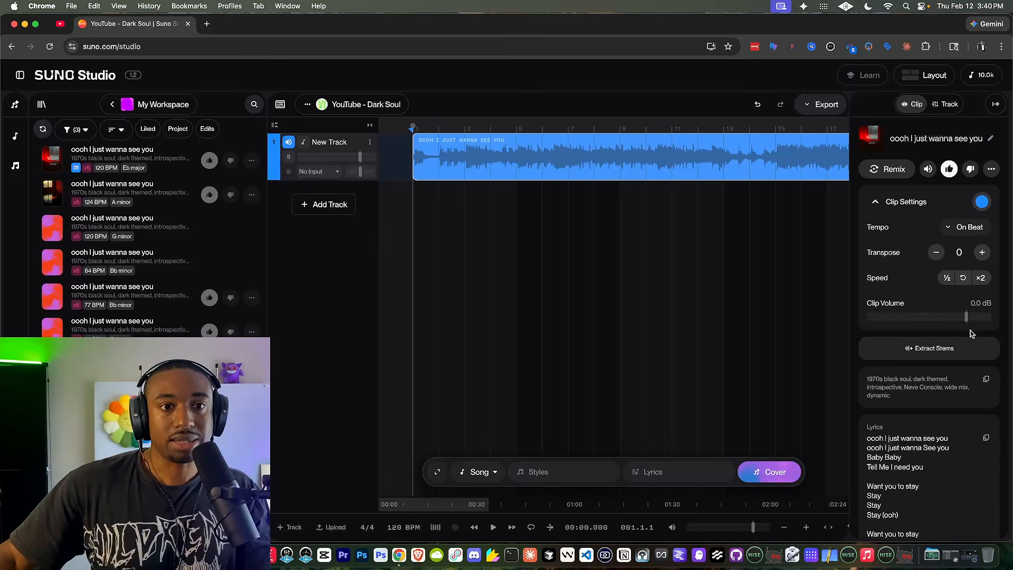
# - Extract the song clip's stems as Vocals + Instrumental and play the opening of the track briefly
pyautogui.scroll(-1, 924, 320)
pyautogui.click(924, 311)
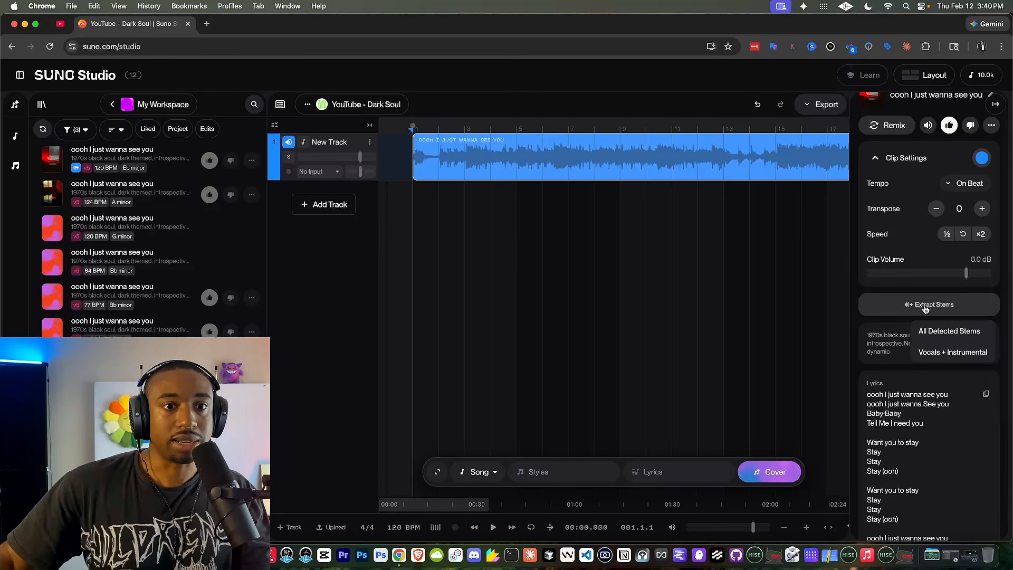
pyautogui.click(944, 353)
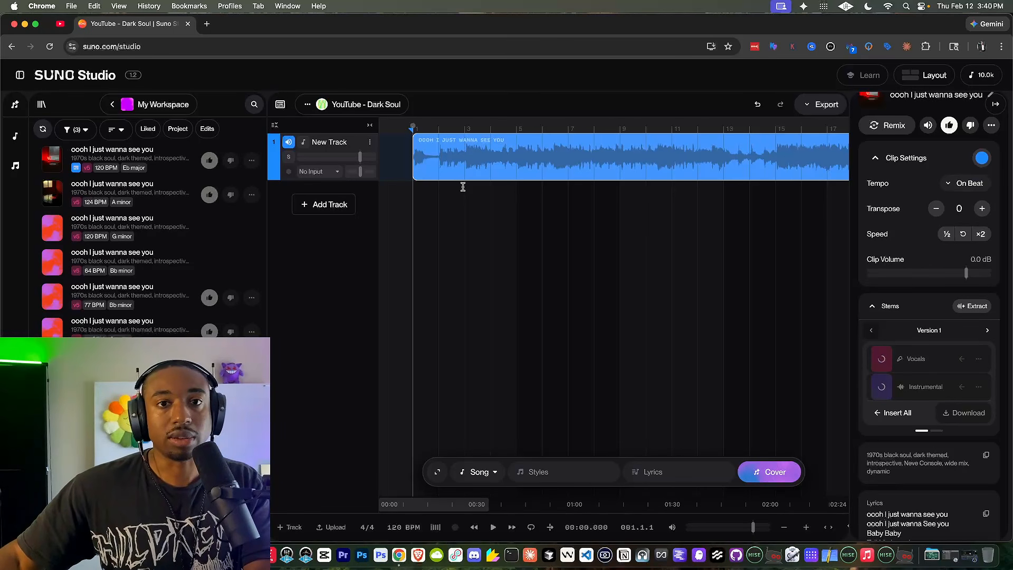
pyautogui.press('space')
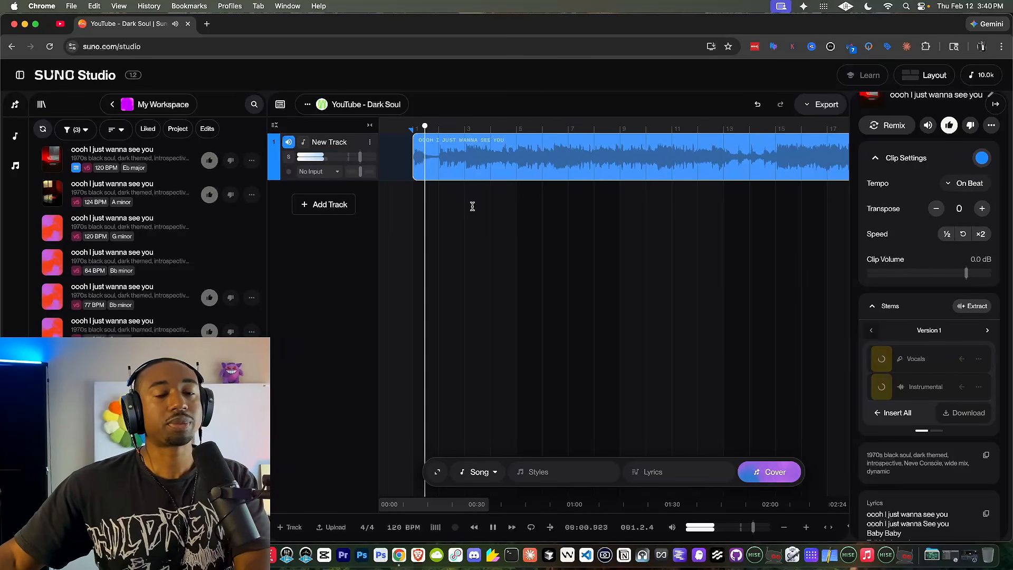
pyautogui.press('space')
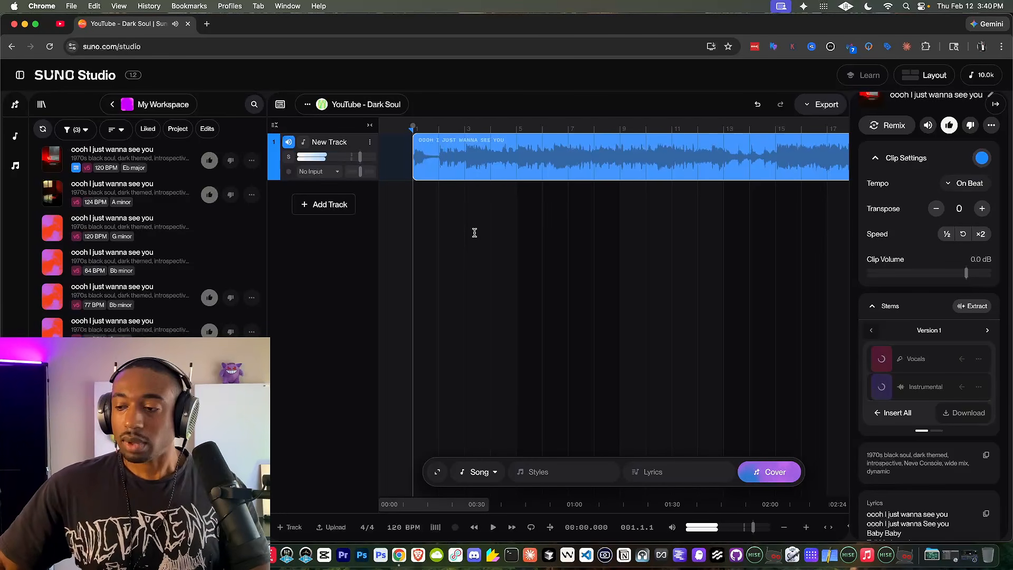
# - Add a second track, set it to Woodwinds and generate a part with the style "R&B Flute"
pyautogui.click(335, 207)
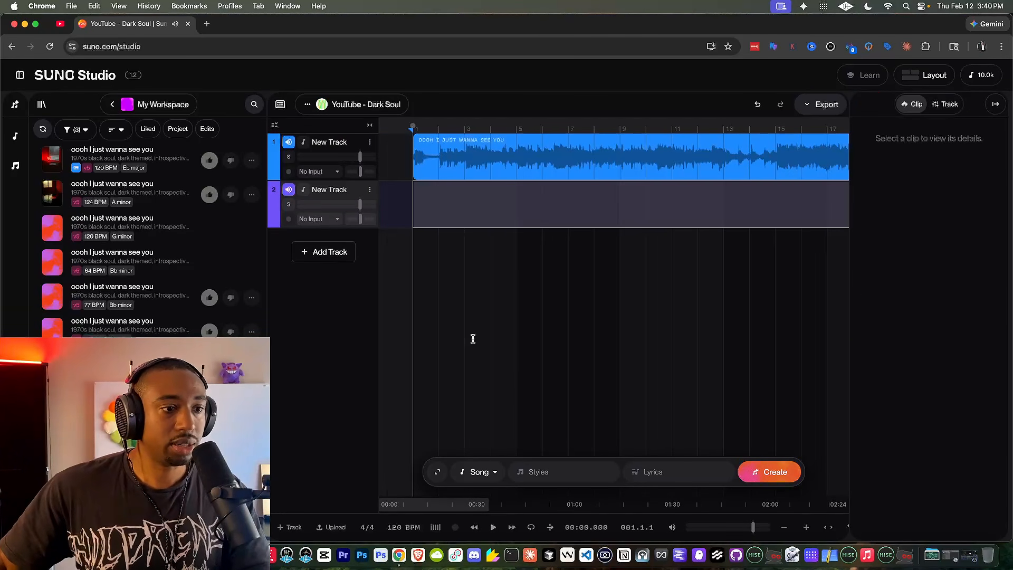
pyautogui.click(493, 473)
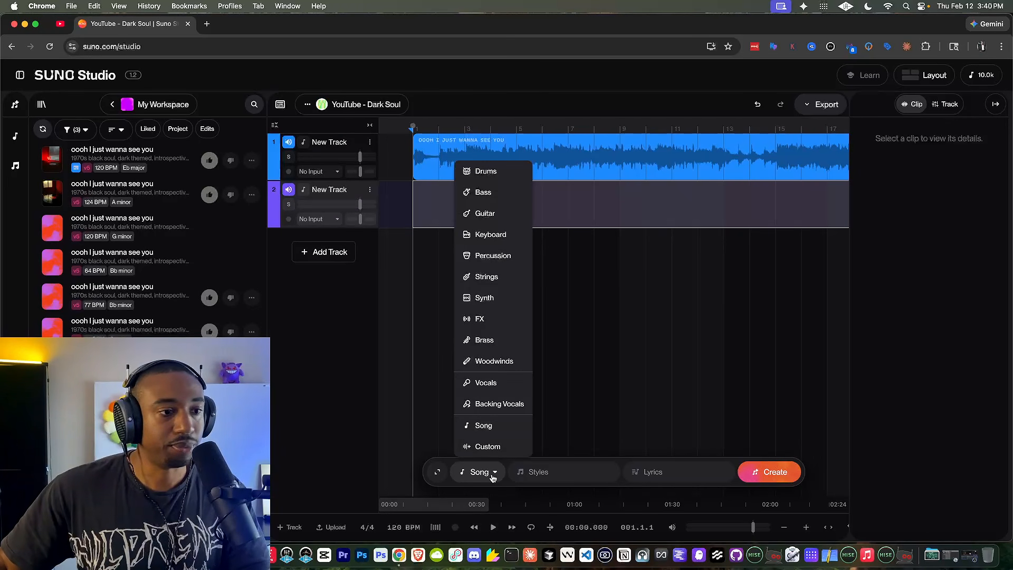
pyautogui.click(495, 361)
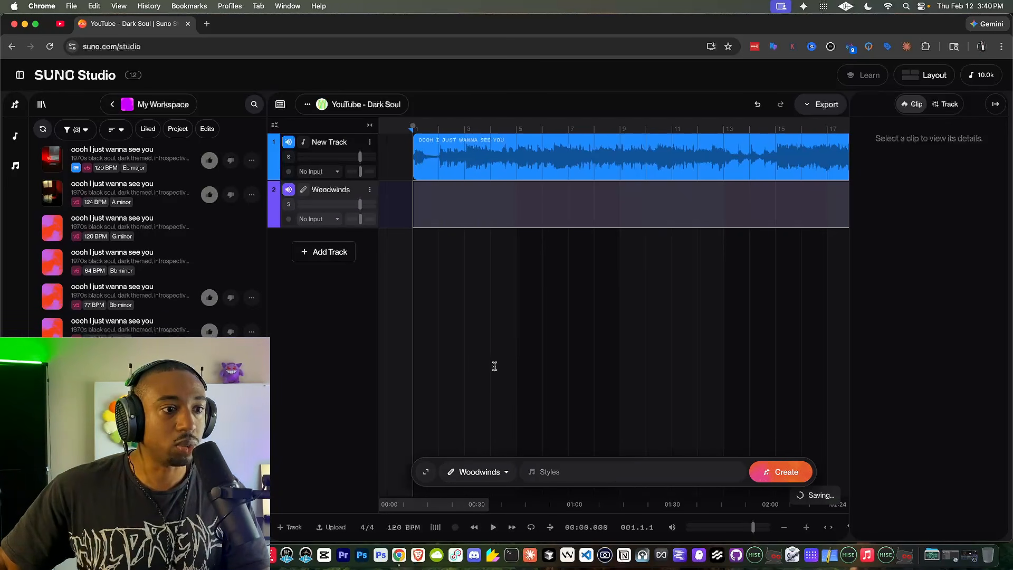
pyautogui.click(550, 473)
pyautogui.write('R&B Flute')
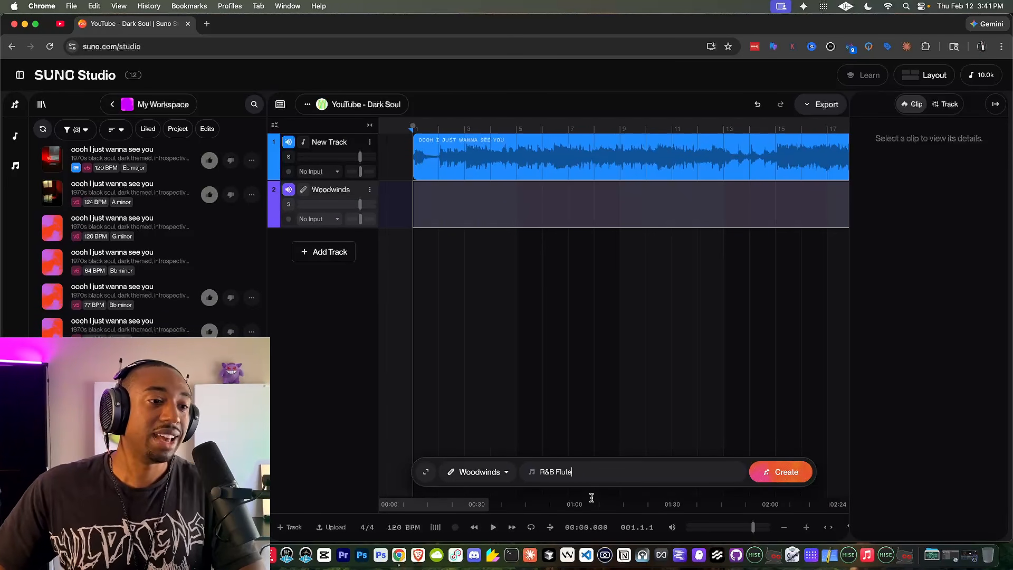
pyautogui.scroll(5, 580, 490)
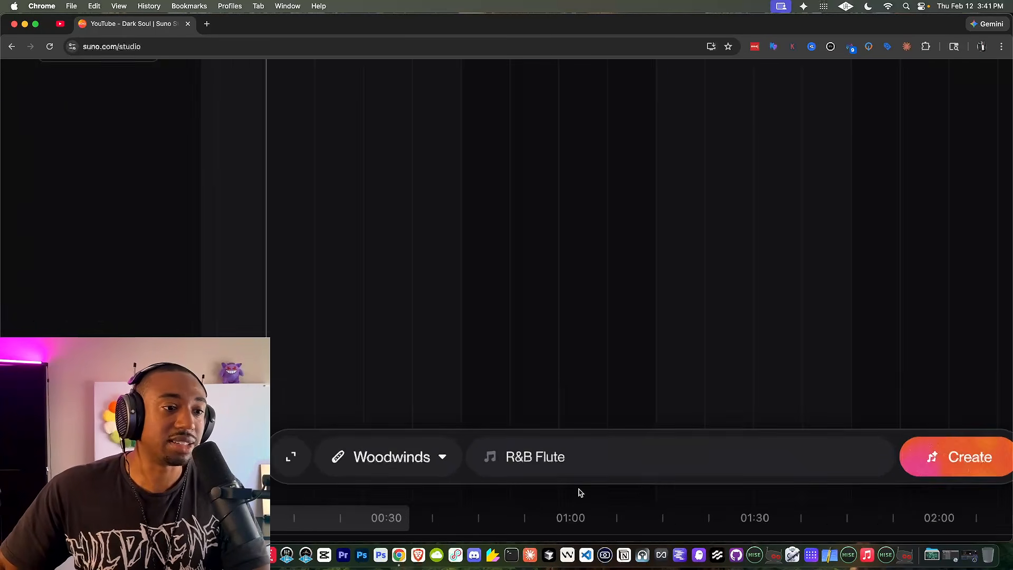
pyautogui.scroll(-5, 580, 492)
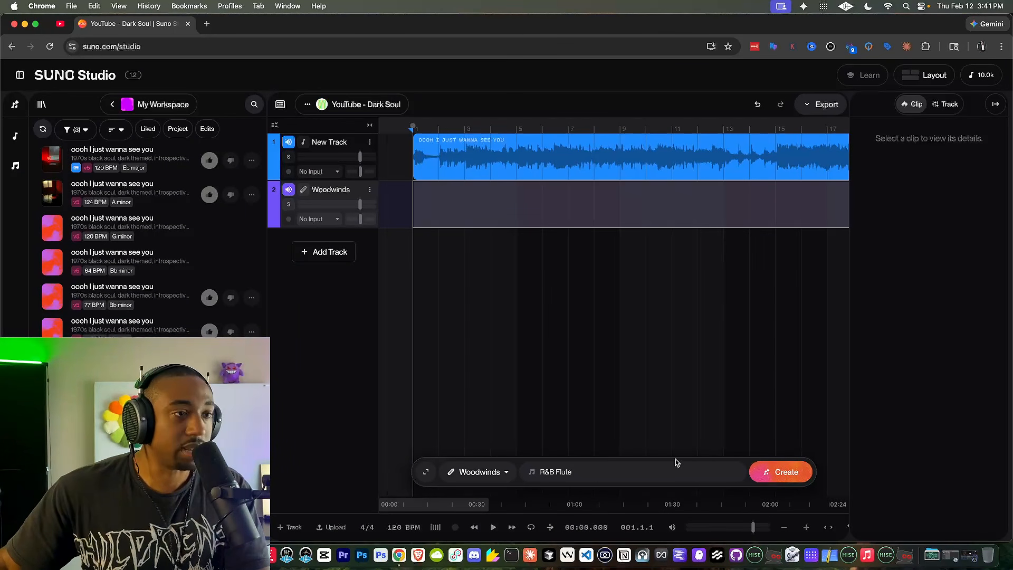
pyautogui.click(773, 470)
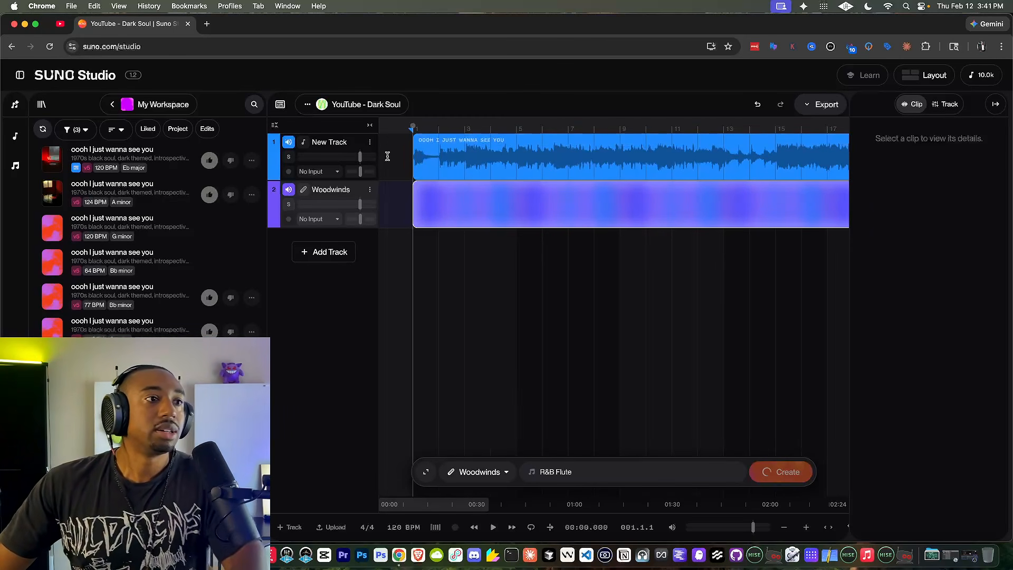
# - Insert the song's extracted Vocals stem as its own track, solo it and listen to it
pyautogui.click(422, 157)
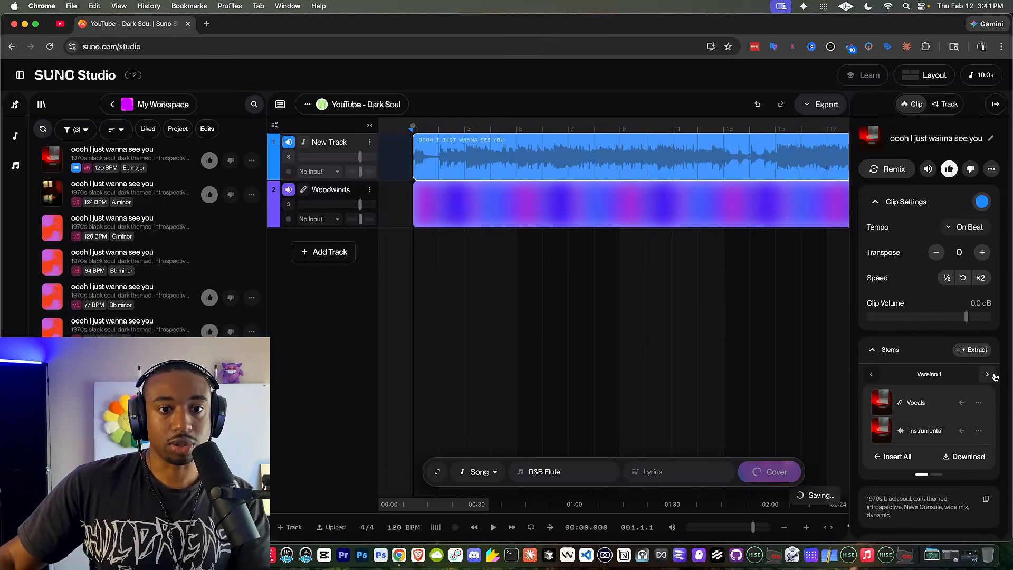
pyautogui.click(963, 403)
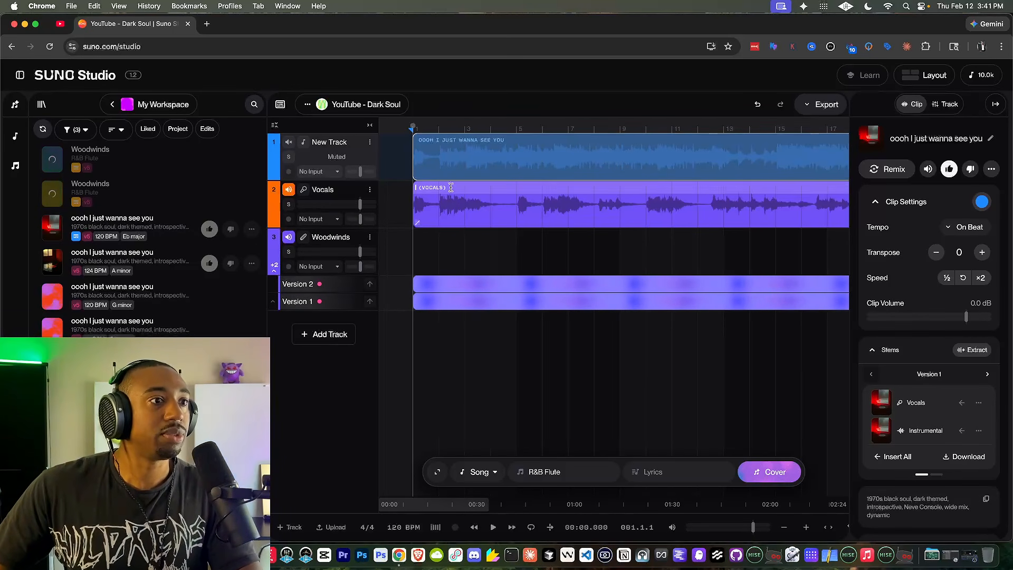
pyautogui.click(289, 204)
pyautogui.press('space')
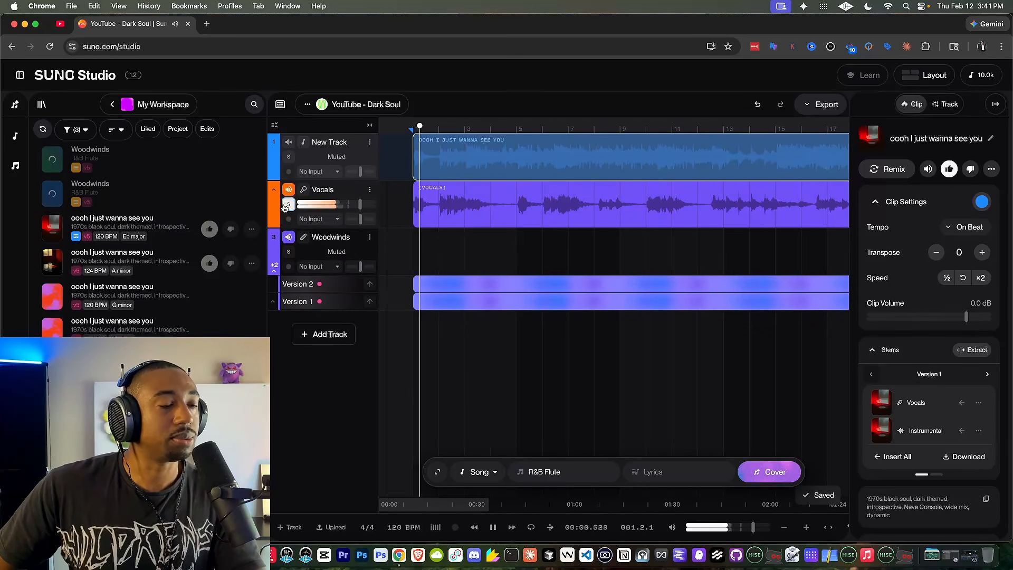
pyautogui.press('space')
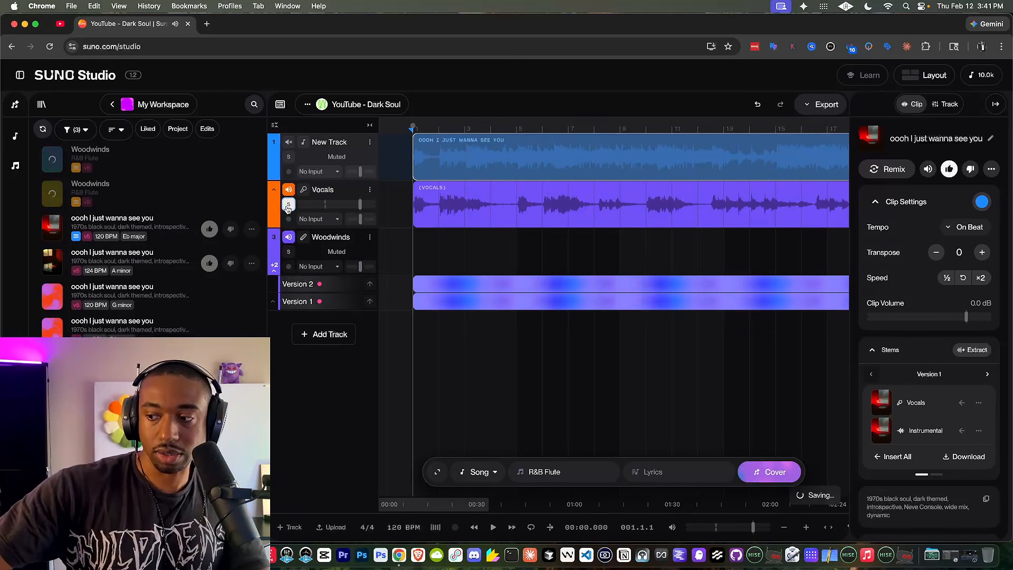
pyautogui.press('space')
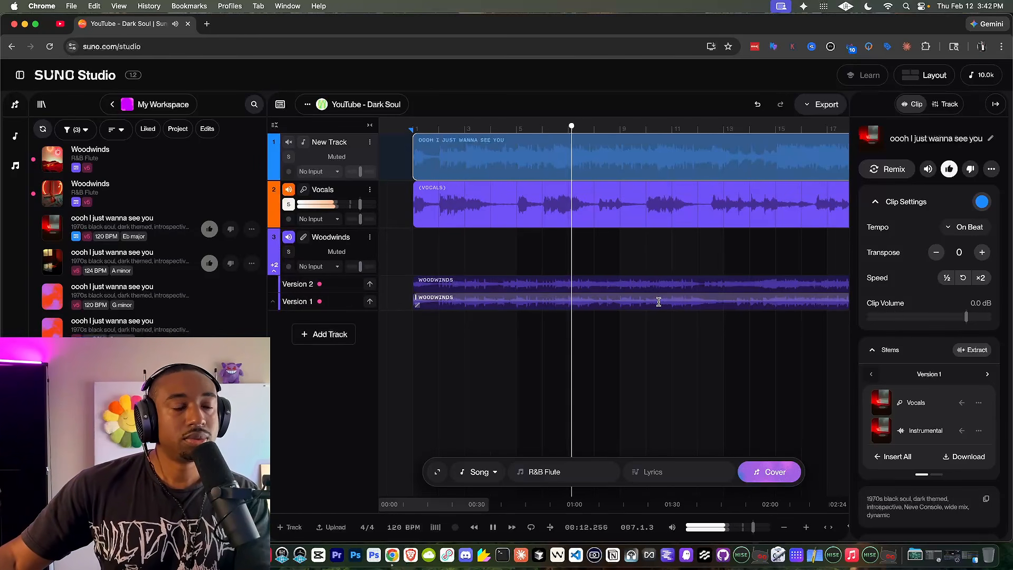
pyautogui.press('space')
# - Look at the Remove FX option for the Vocals clip, then replay the soloed vocals from bar 2
pyautogui.click(467, 189)
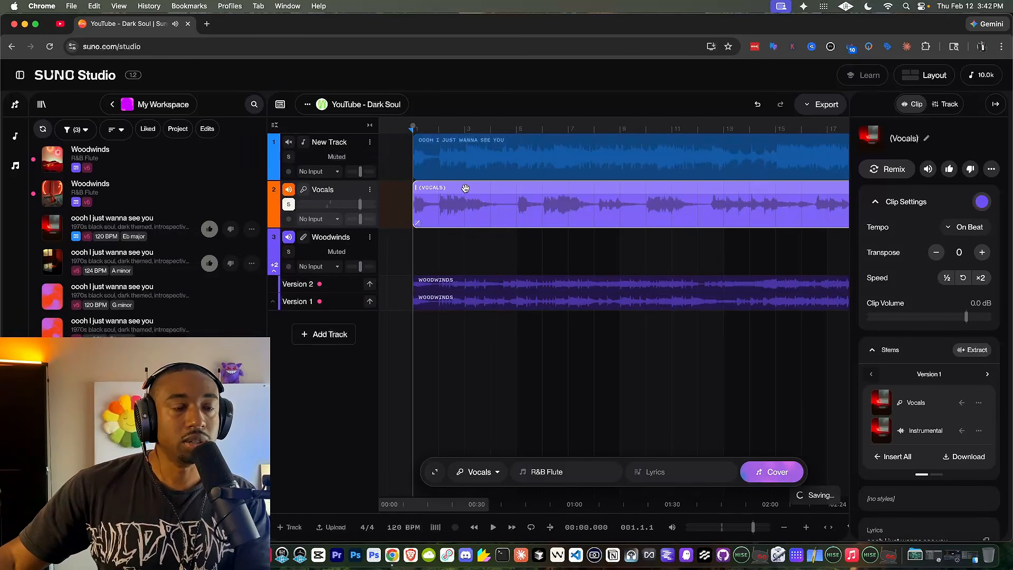
pyautogui.rightClick(582, 192)
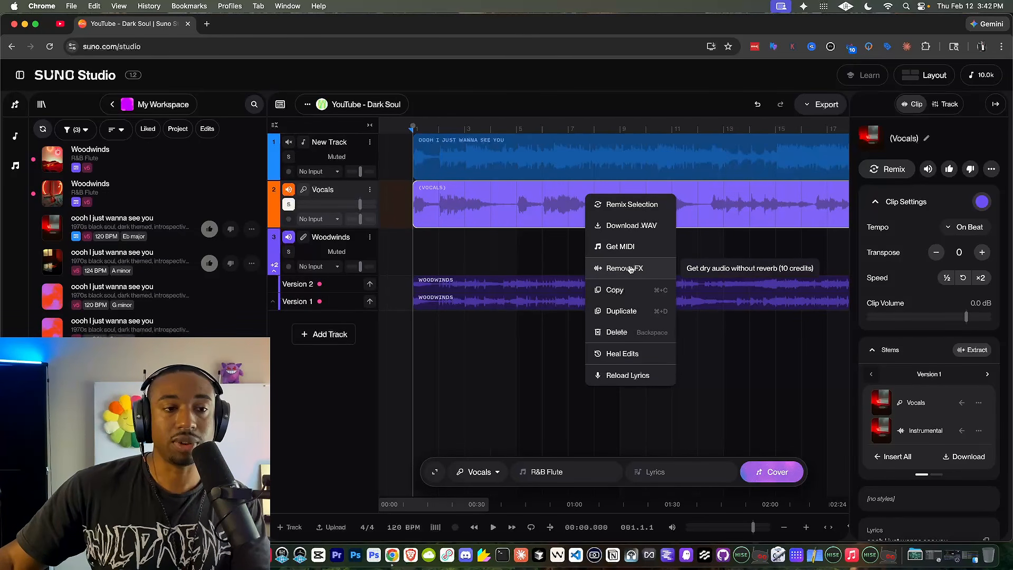
pyautogui.click(540, 253)
pyautogui.click(457, 235)
pyautogui.press('space')
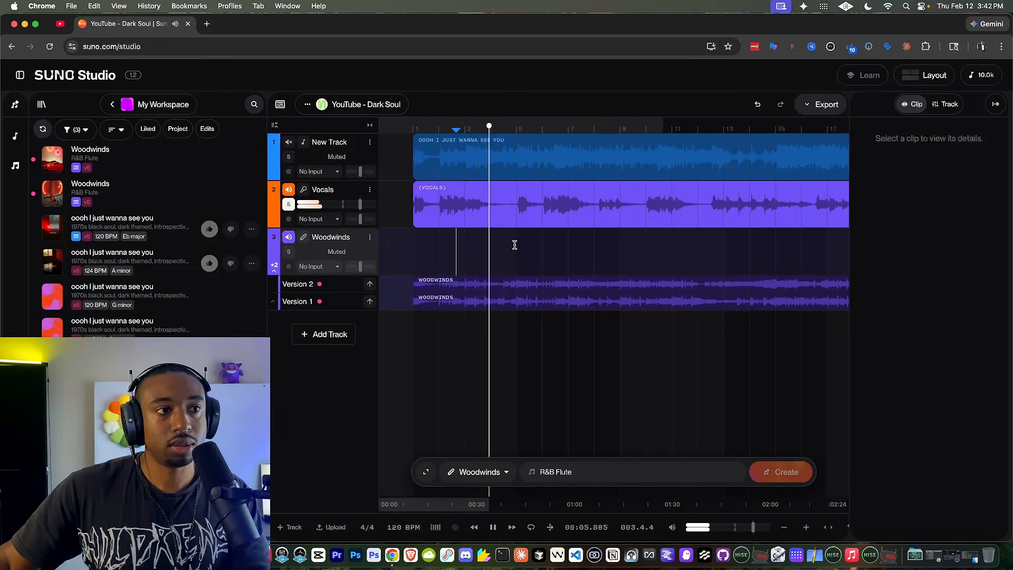
pyautogui.press('space')
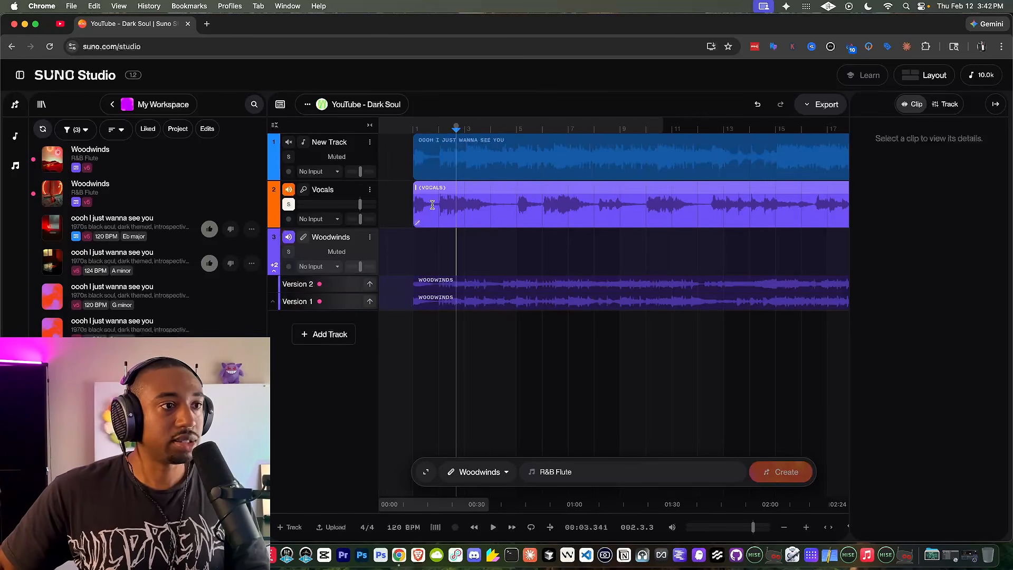
# - Remove the FX from the Vocals clip and check the account's remaining credits
pyautogui.rightClick(477, 193)
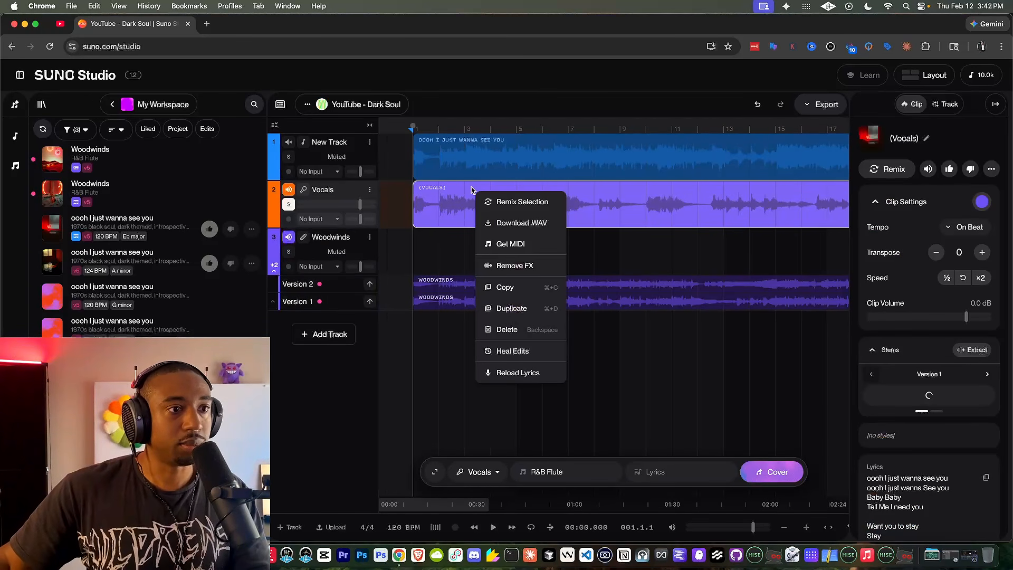
pyautogui.click(520, 266)
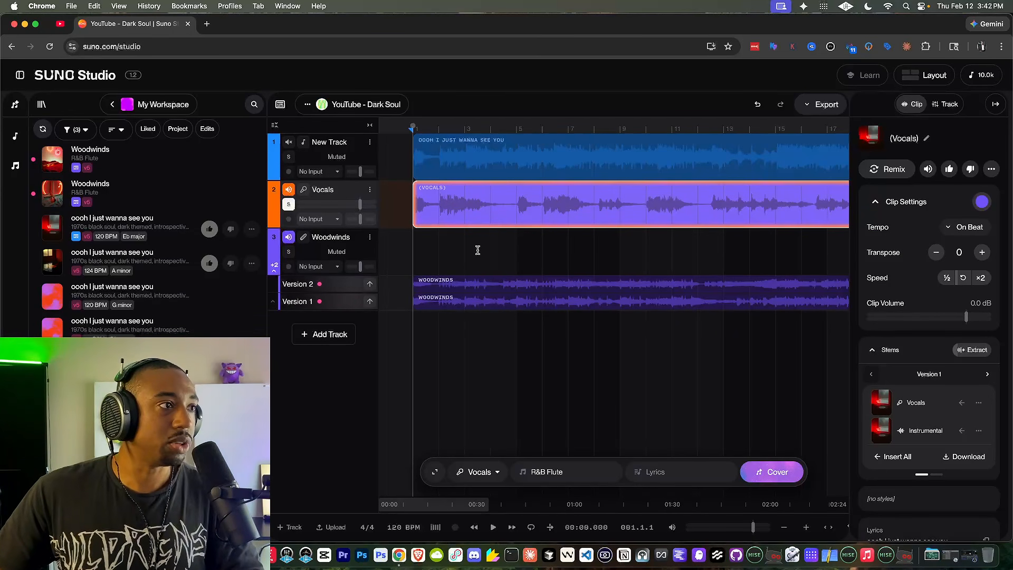
pyautogui.click(20, 76)
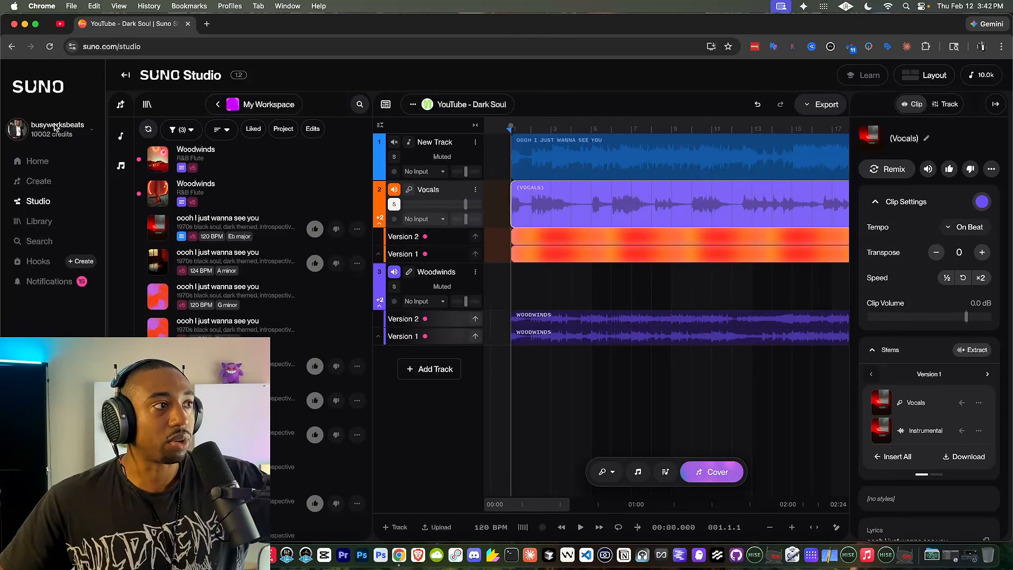
pyautogui.click(125, 76)
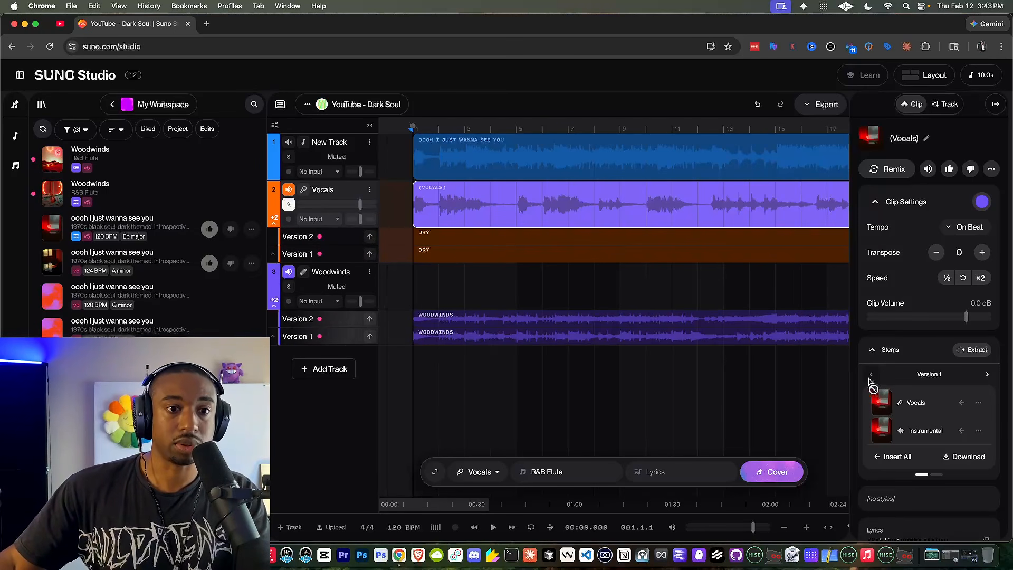
# - Insert the extracted Instrumental stem as its own track and play the project from the start twice with the vocals still soloed
pyautogui.click(961, 432)
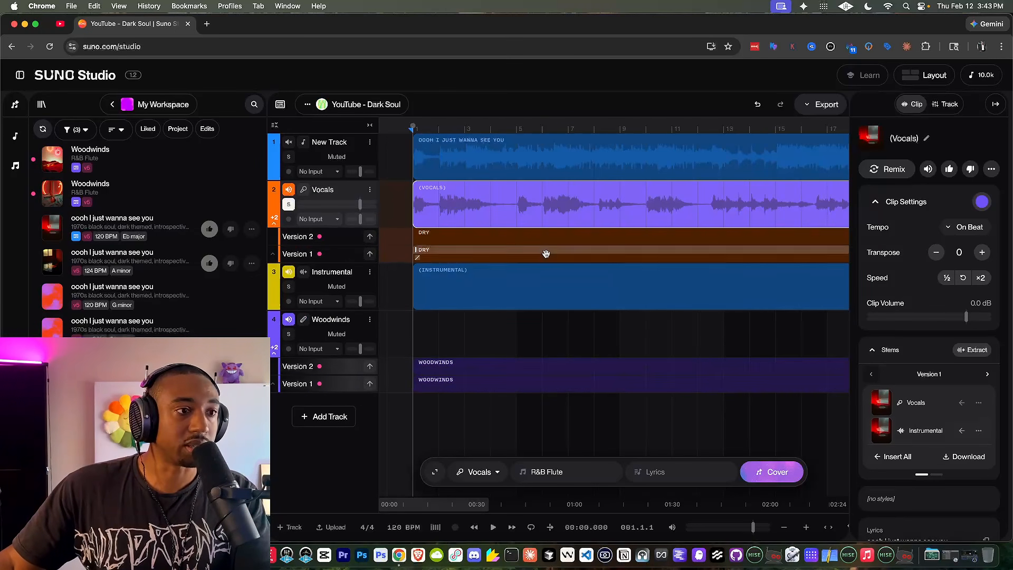
pyautogui.press('space')
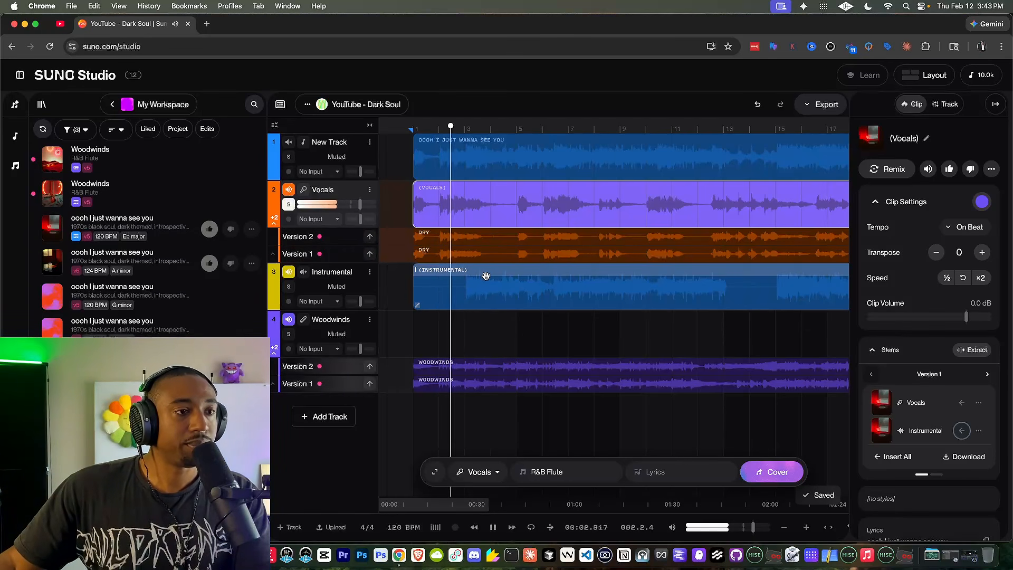
pyautogui.press('space')
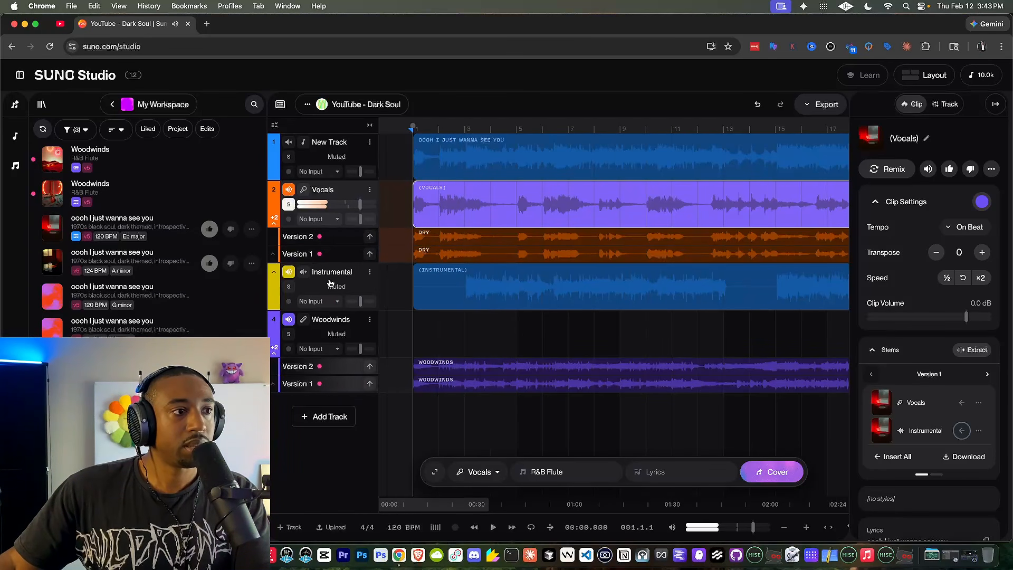
pyautogui.click(459, 284)
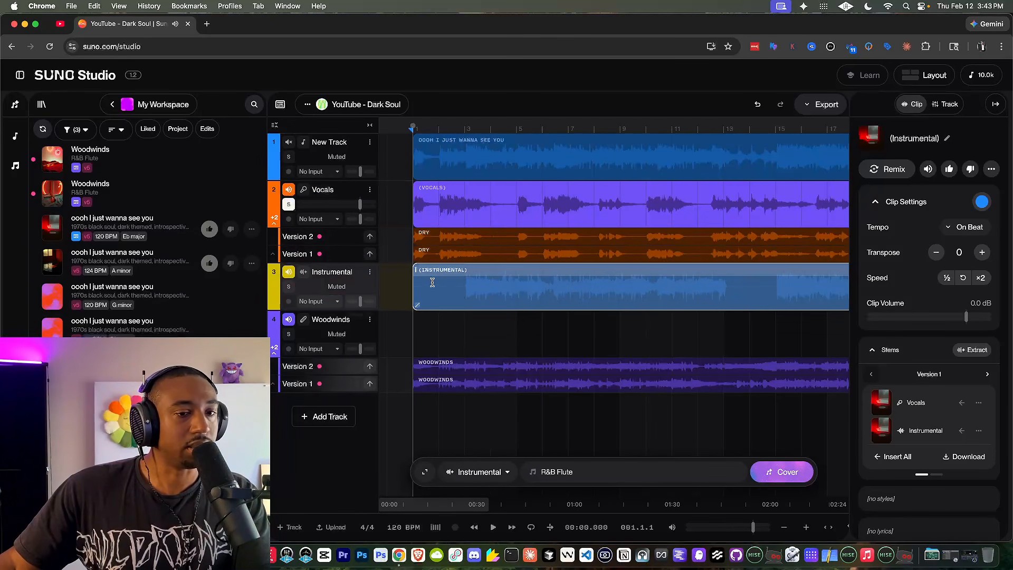
pyautogui.press('space')
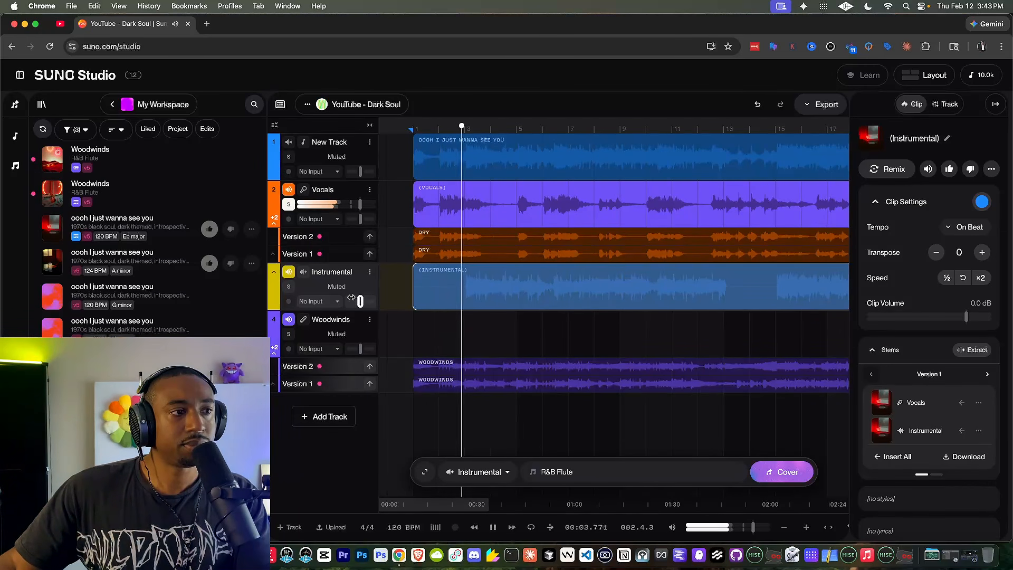
pyautogui.press('space')
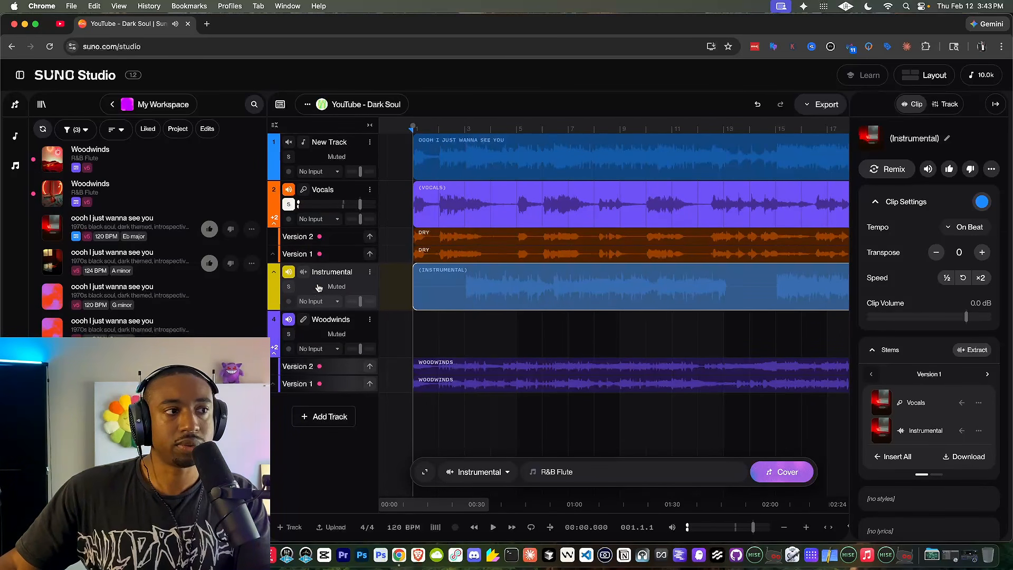
# - Unsolo the Vocals track and play the vocal and instrumental stems together from the start
pyautogui.click(289, 205)
pyautogui.press('space')
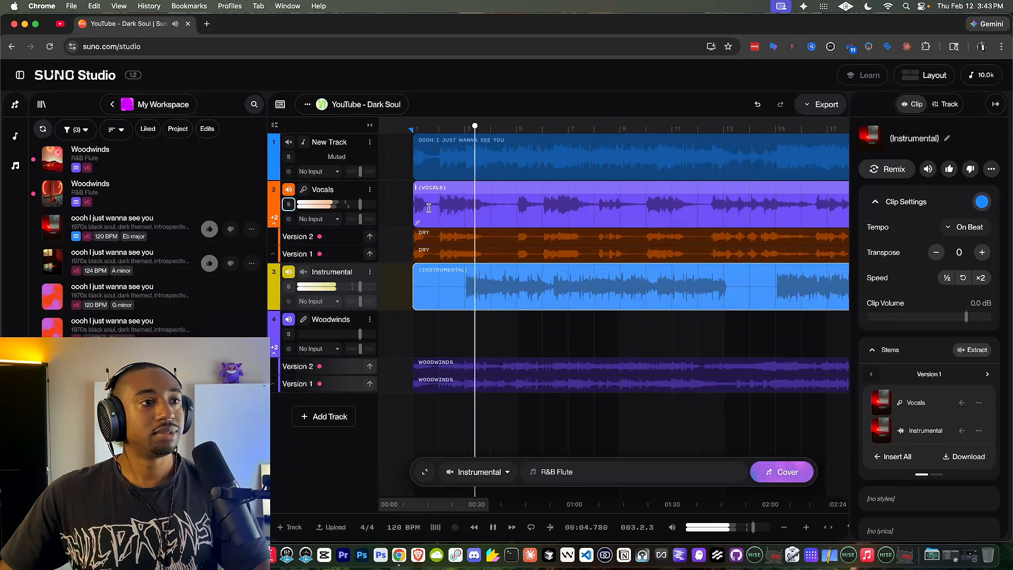
pyautogui.press('space')
# - Solo the original full-song track for comparison, play its opening, and unsolo it again
pyautogui.click(289, 157)
pyautogui.press('space')
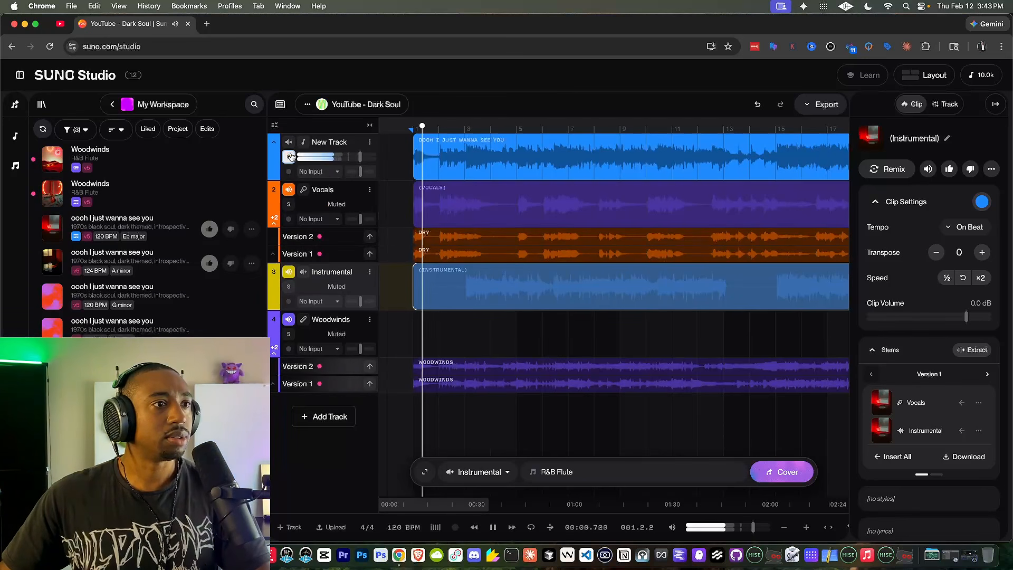
pyautogui.press('space')
pyautogui.click(290, 157)
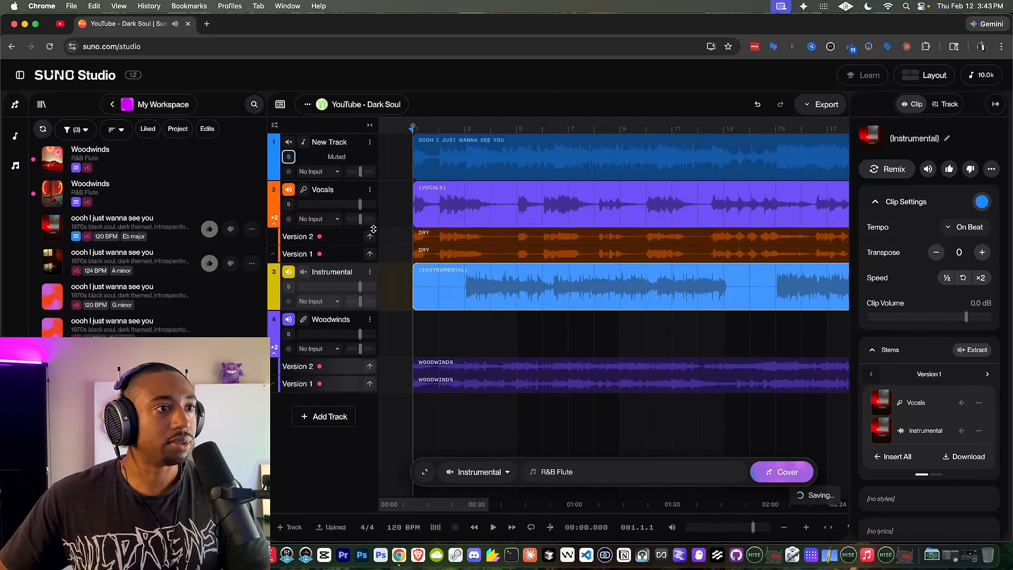
# - Select the dry Version 2 vocal take, solo the Vocals track and listen to it from the start
pyautogui.click(455, 242)
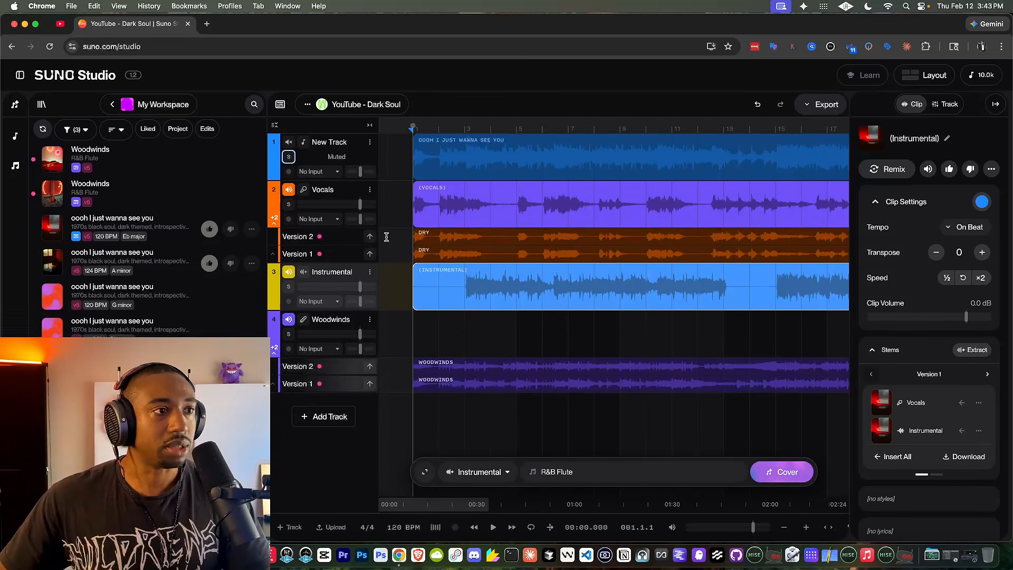
pyautogui.click(425, 231)
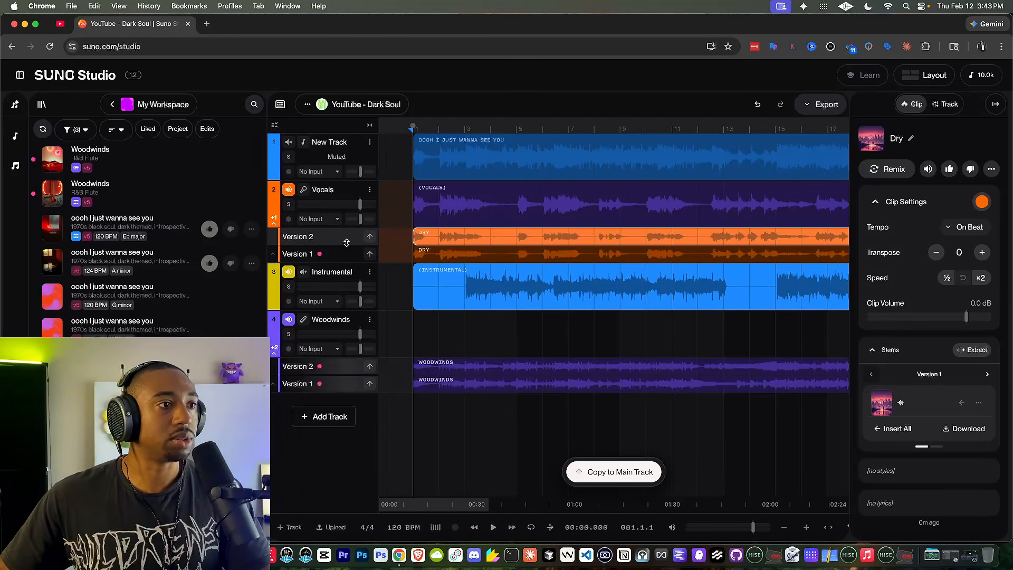
pyautogui.click(288, 204)
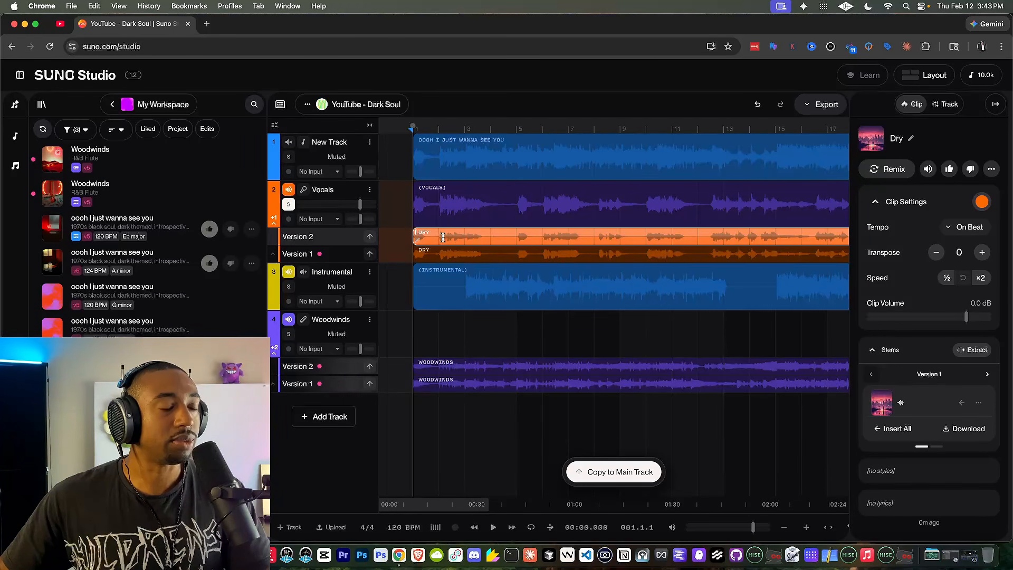
pyautogui.press('space')
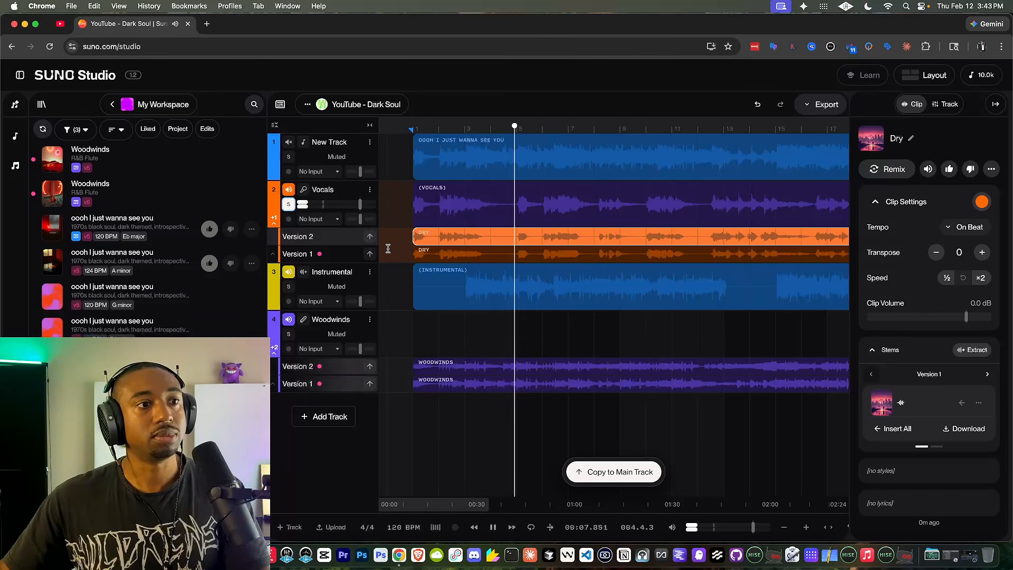
pyautogui.press('space')
pyautogui.click(503, 164)
pyautogui.click(482, 127)
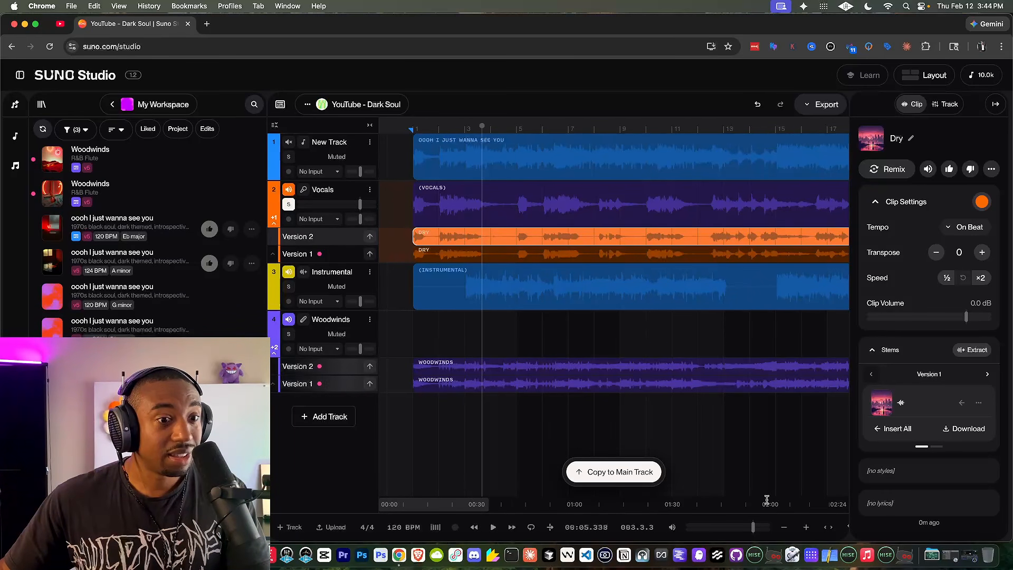
# - Raise the master volume, set the playback start to bar 3 and replay the soloed dry Version 2 vocals
pyautogui.moveTo(762, 527); pyautogui.dragTo(766, 528)
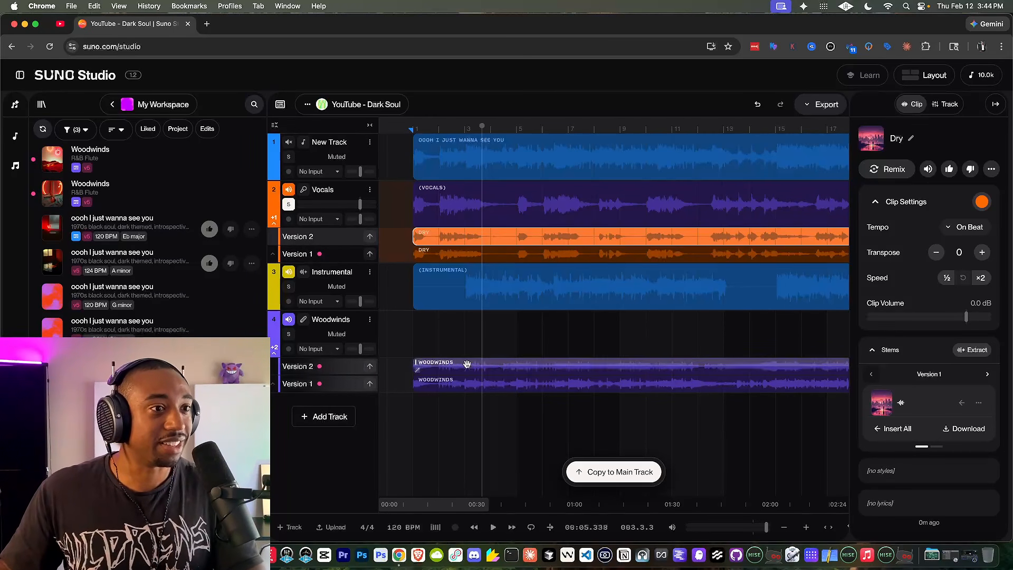
pyautogui.click(470, 327)
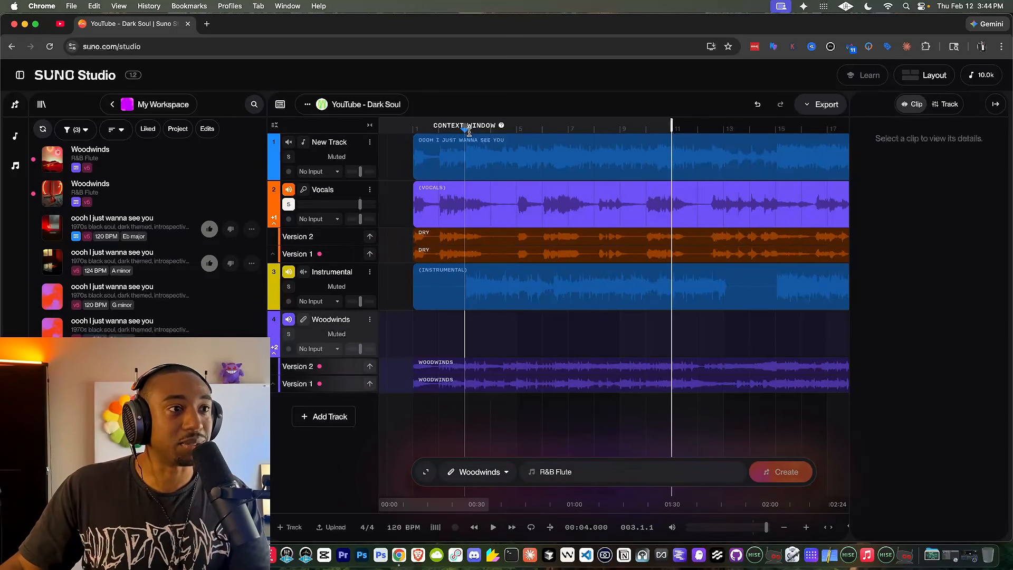
pyautogui.click(347, 241)
pyautogui.click(432, 242)
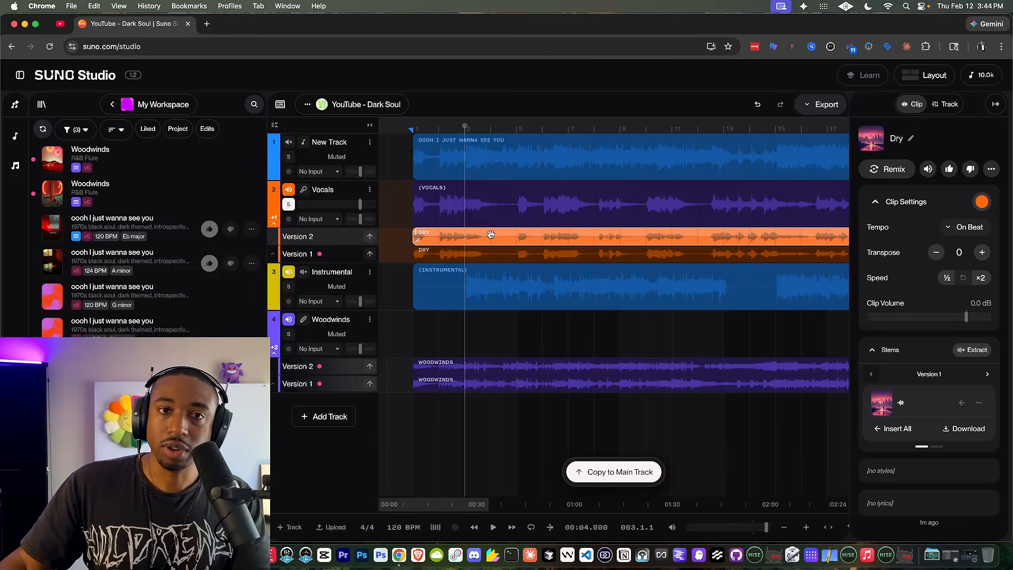
pyautogui.press('space')
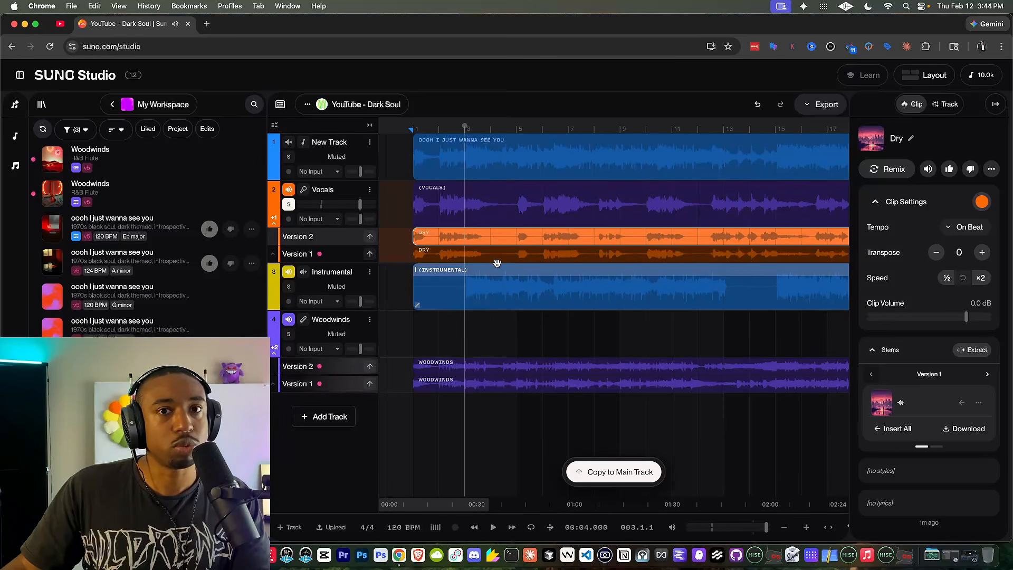
pyautogui.press('space')
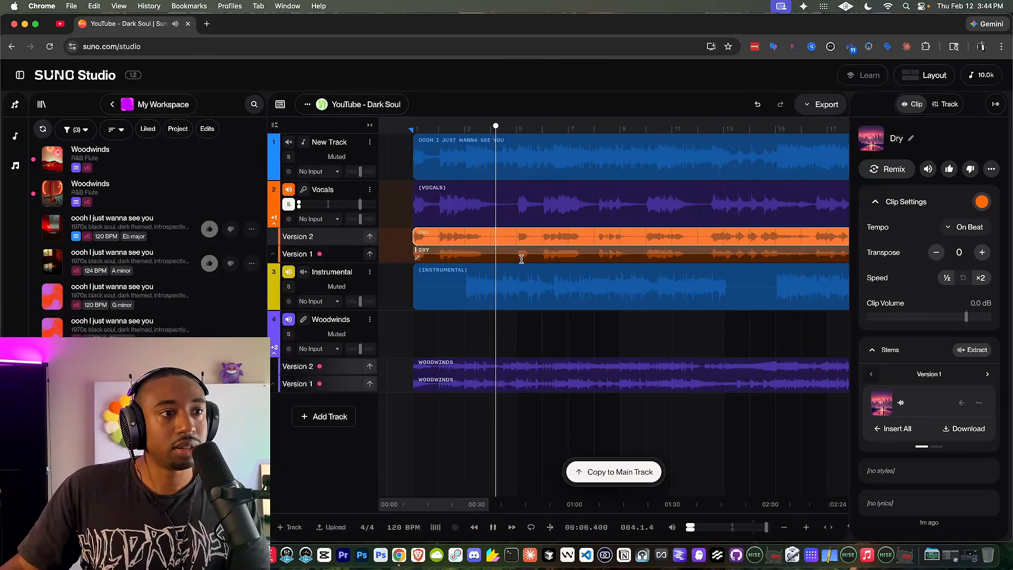
pyautogui.press('space')
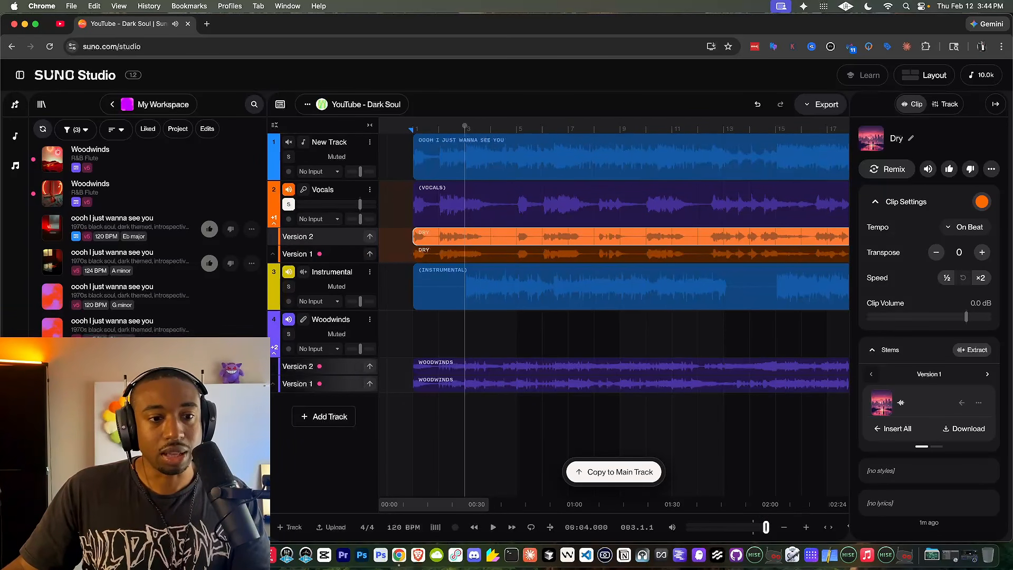
pyautogui.press('space')
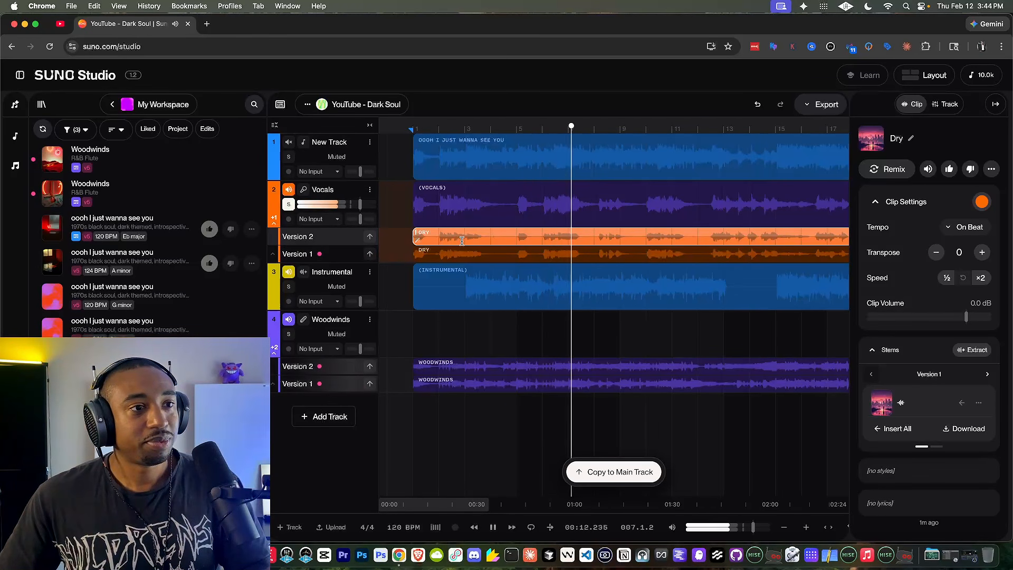
pyautogui.press('space')
# - Select the dry Version 1 vocal take and look through its clip and track details
pyautogui.click(452, 248)
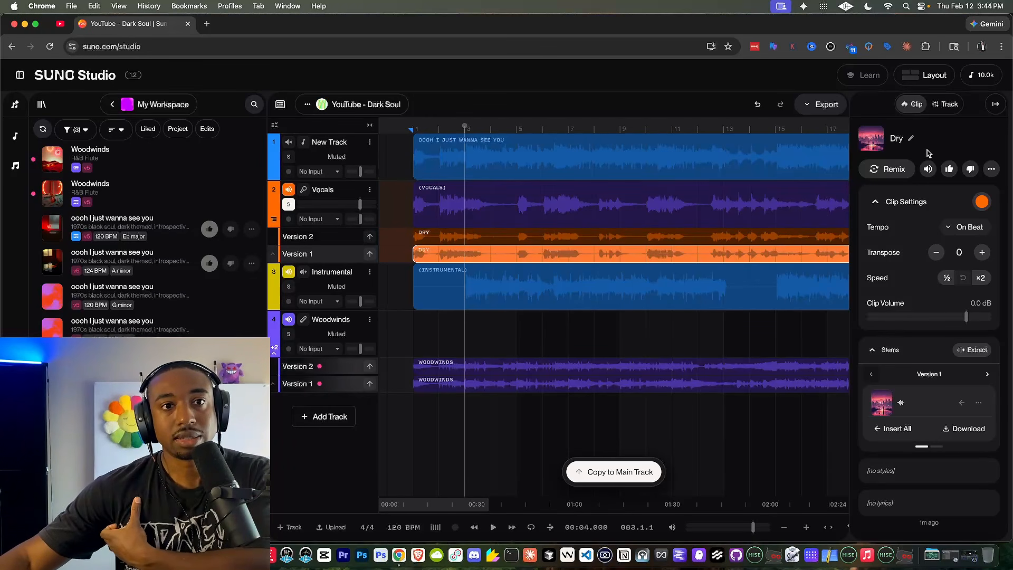
pyautogui.click(948, 104)
pyautogui.click(915, 105)
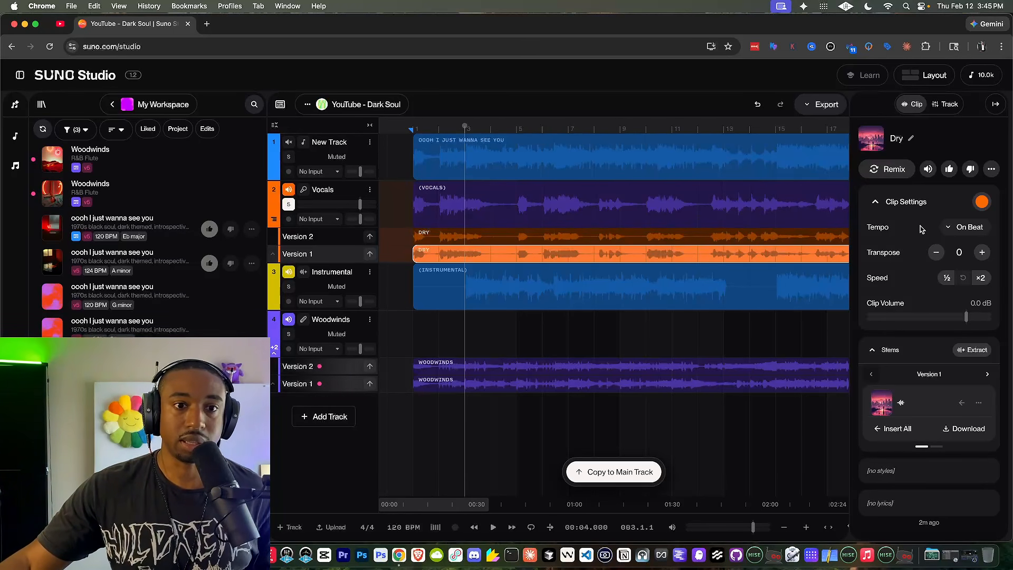
pyautogui.click(944, 107)
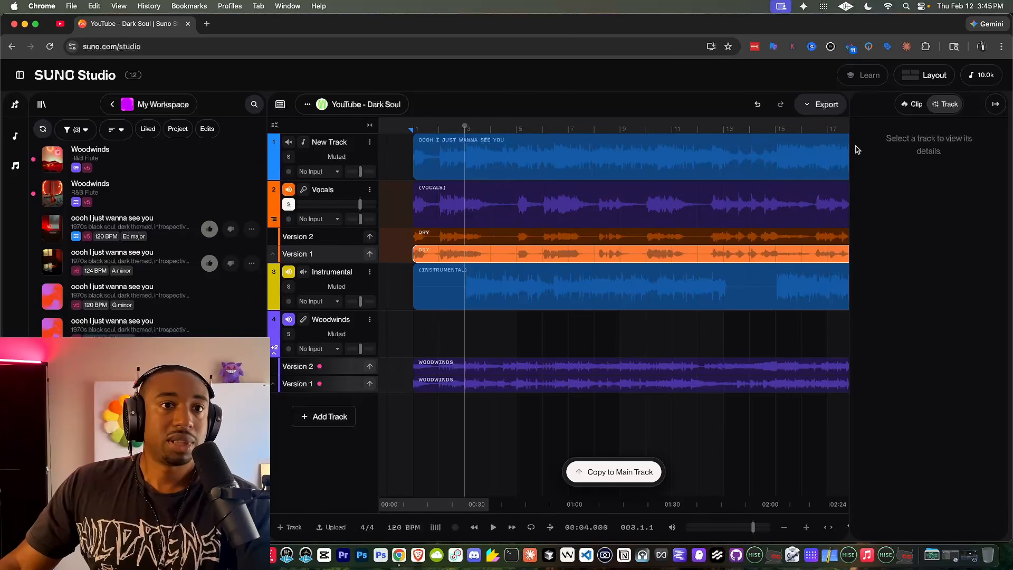
pyautogui.click(911, 104)
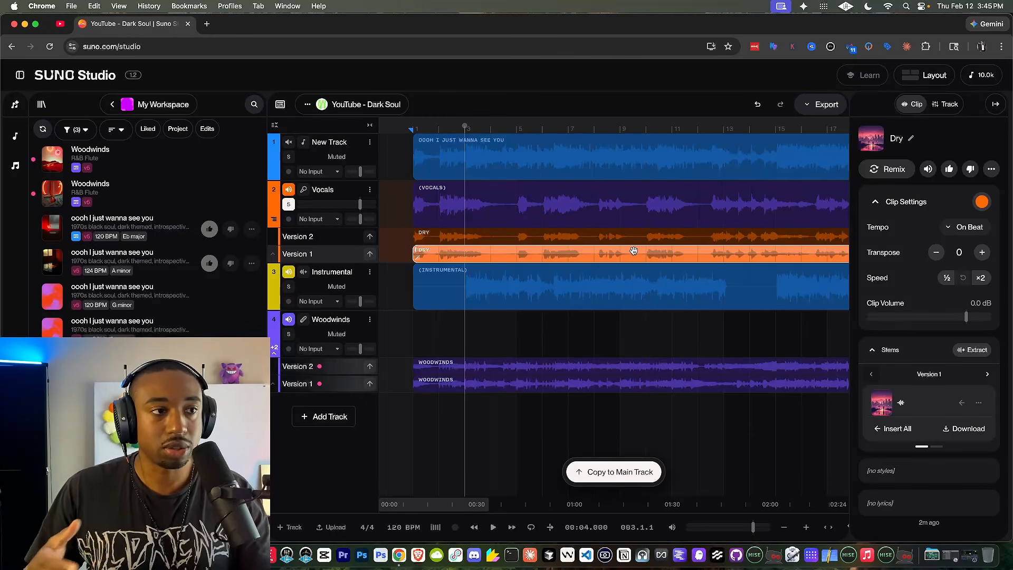
# - Unsolo the Vocals track and play the vocals against the instrumental from bar 3
pyautogui.click(289, 204)
pyautogui.press('space')
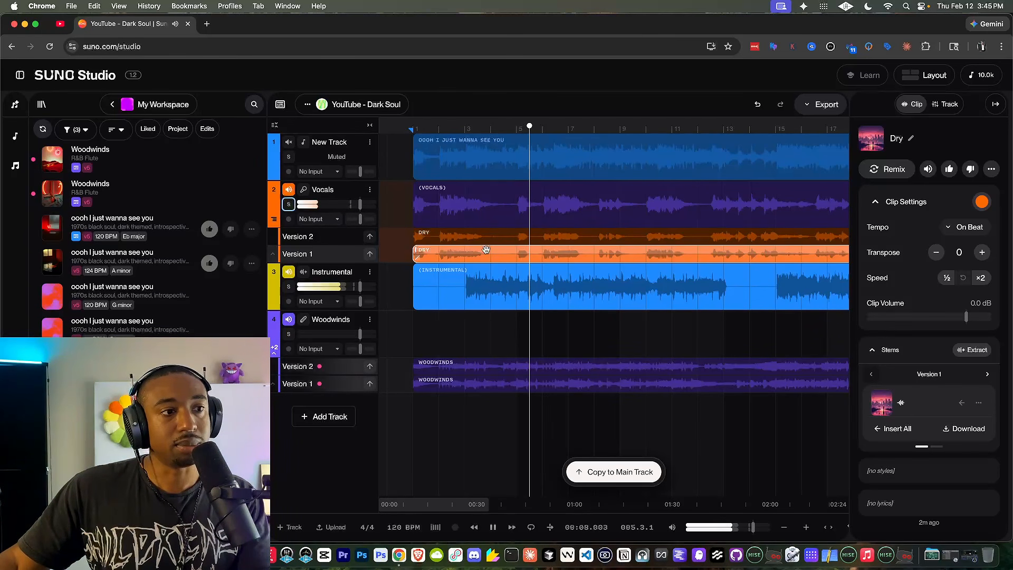
pyautogui.click(404, 278)
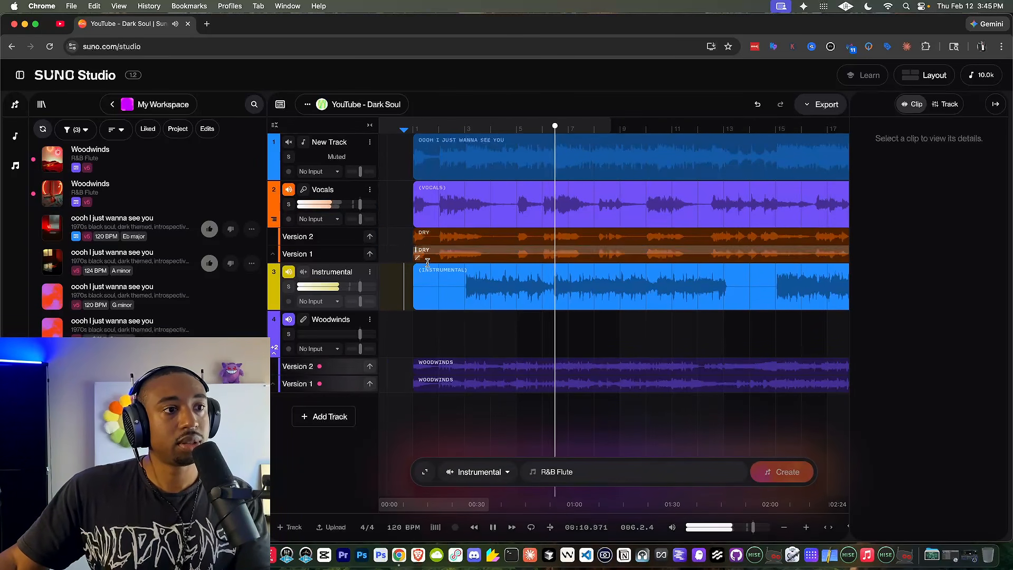
pyautogui.press('space')
# - Copy the dry Version 2 take to the main Vocals track and play it with the instrumental from the start
pyautogui.click(370, 235)
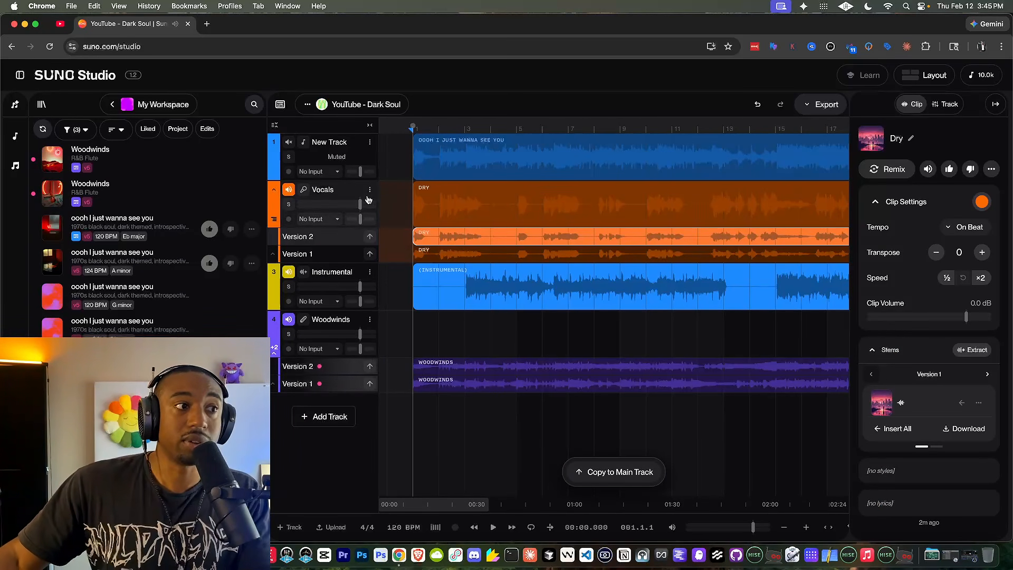
pyautogui.press('space')
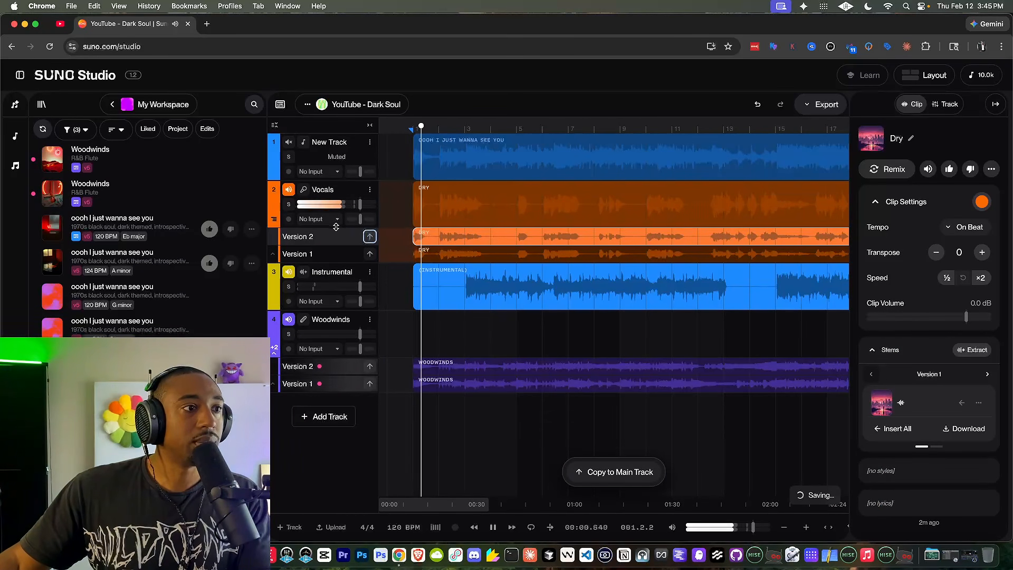
pyautogui.click(327, 182)
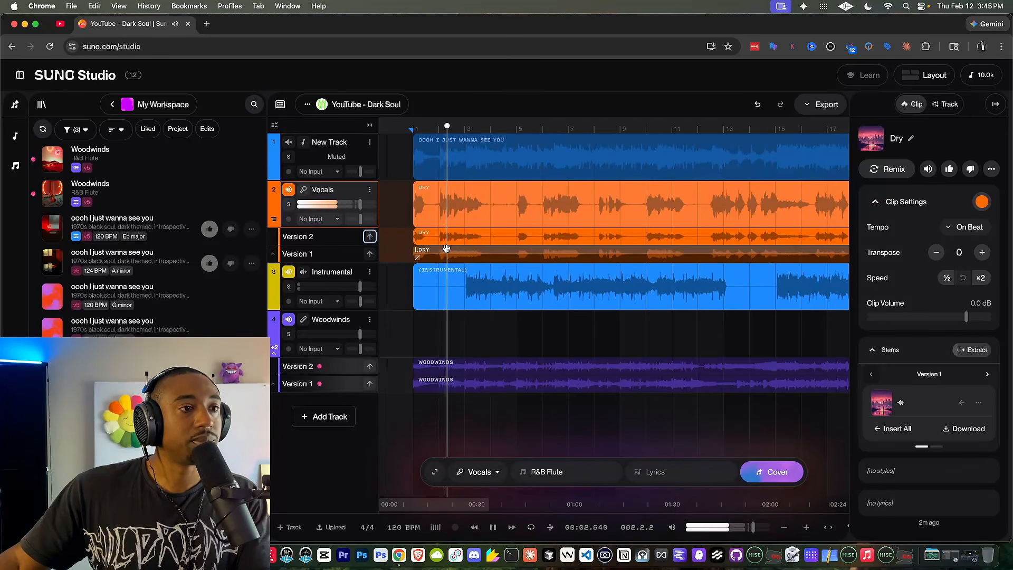
pyautogui.press('space')
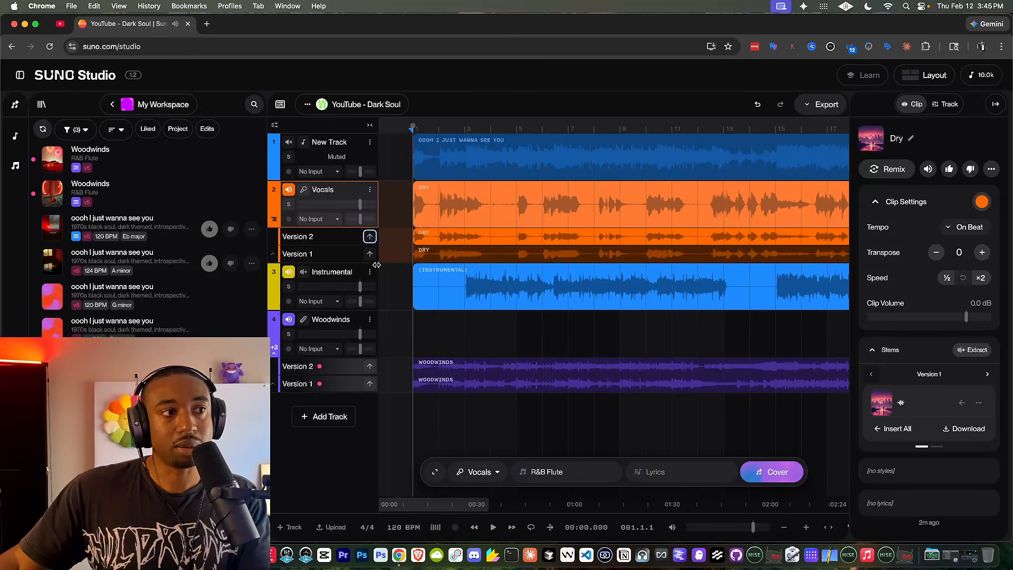
pyautogui.click(371, 237)
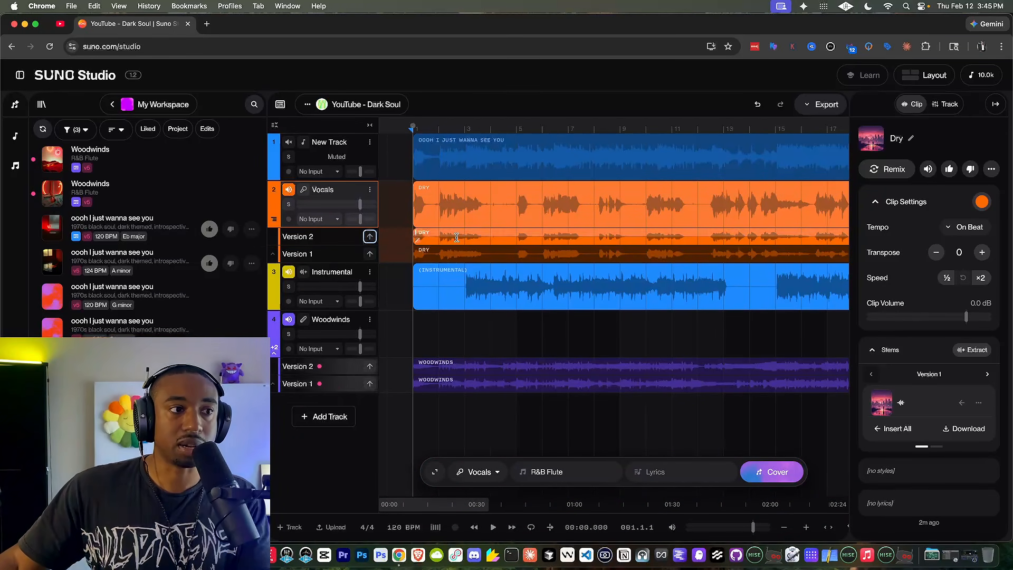
pyautogui.press('space')
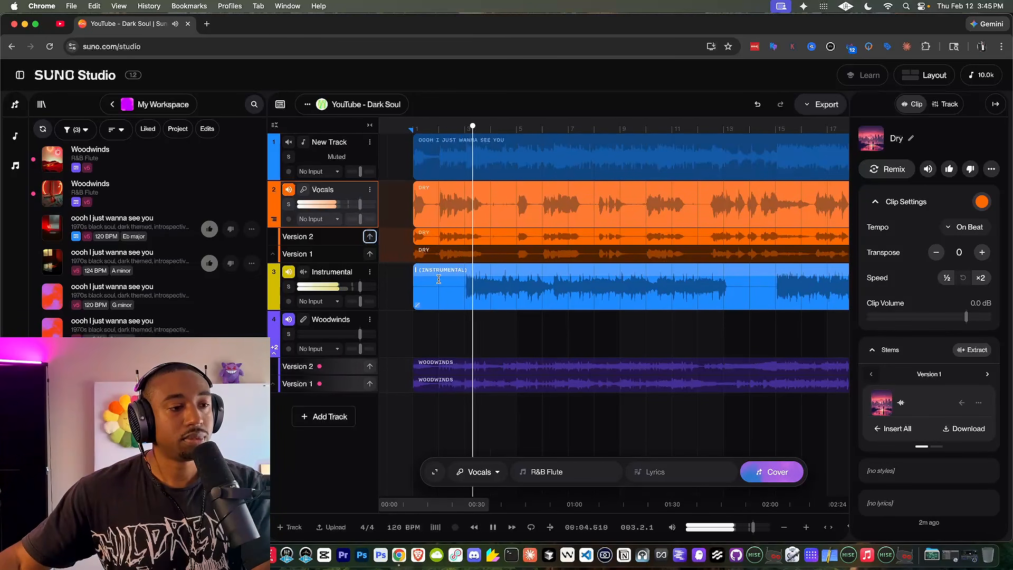
pyautogui.press('space')
# - Copy the Version 2 take to the main Woodwinds track and play the opening of the full arrangement
pyautogui.click(361, 365)
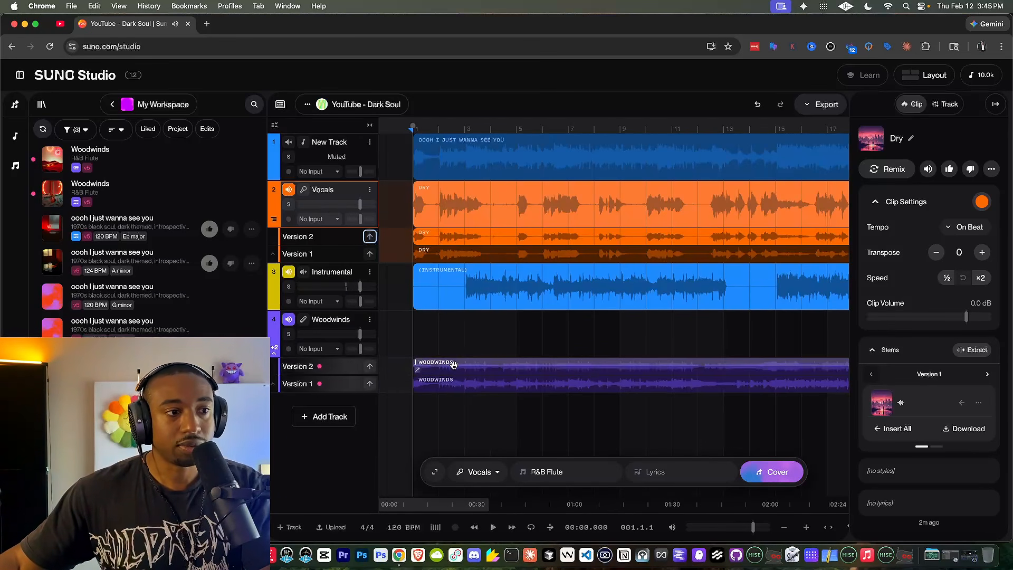
pyautogui.click(369, 369)
pyautogui.press('space')
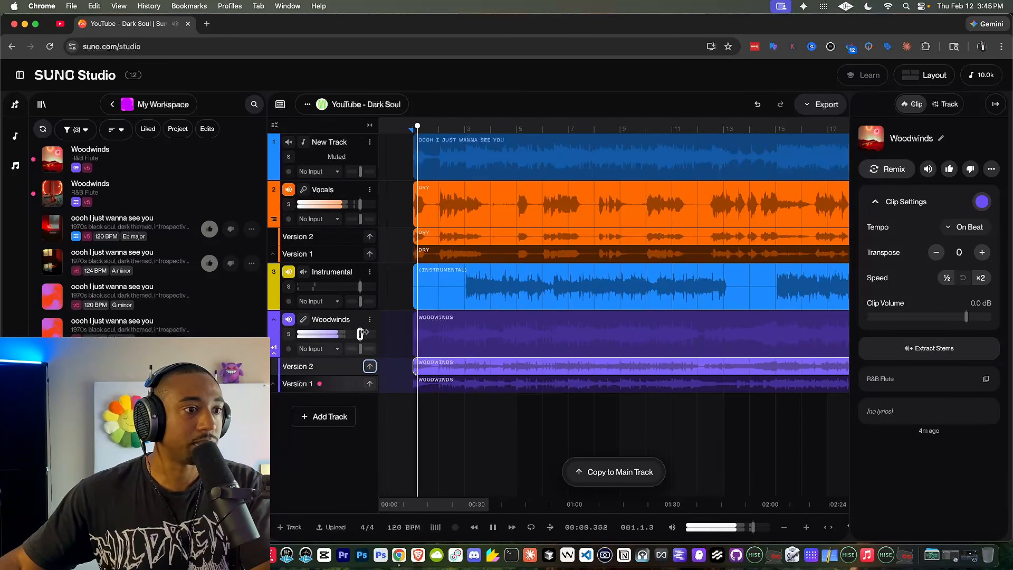
pyautogui.moveTo(360, 333)
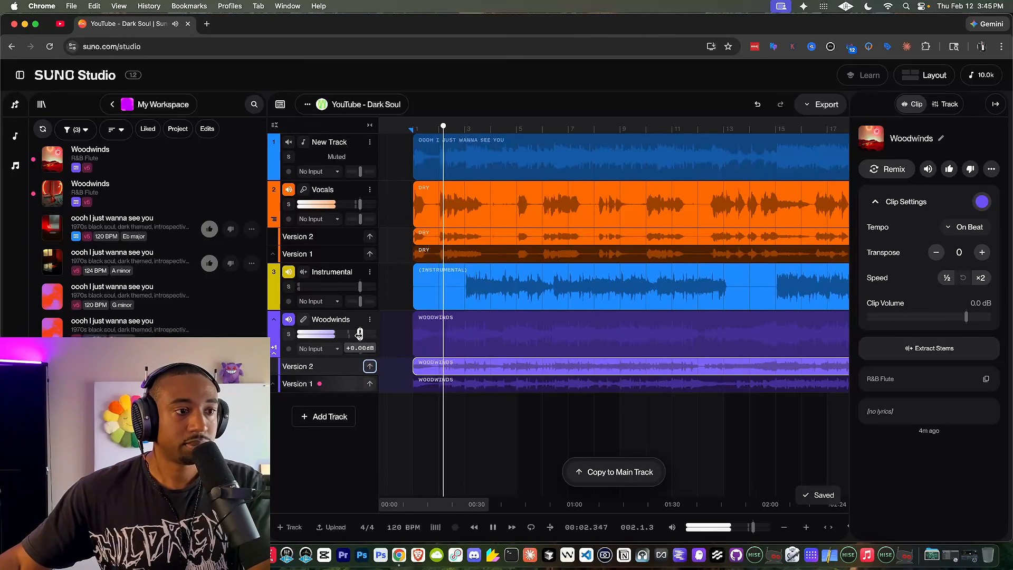
pyautogui.press('space')
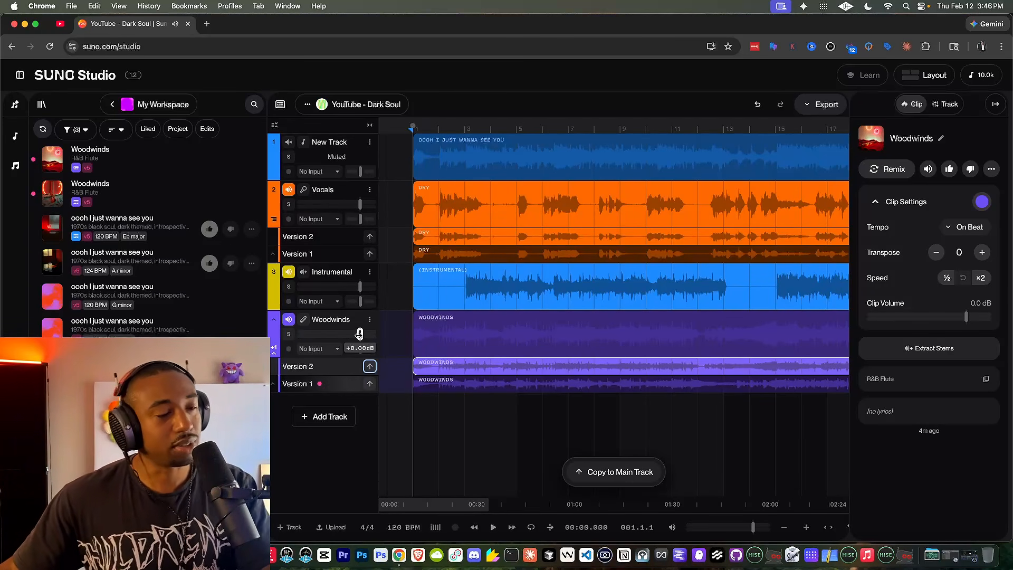
# - Lower the Woodwinds track's volume to -5.40 dB during playback and solo the track to hear it alone
pyautogui.press('space')
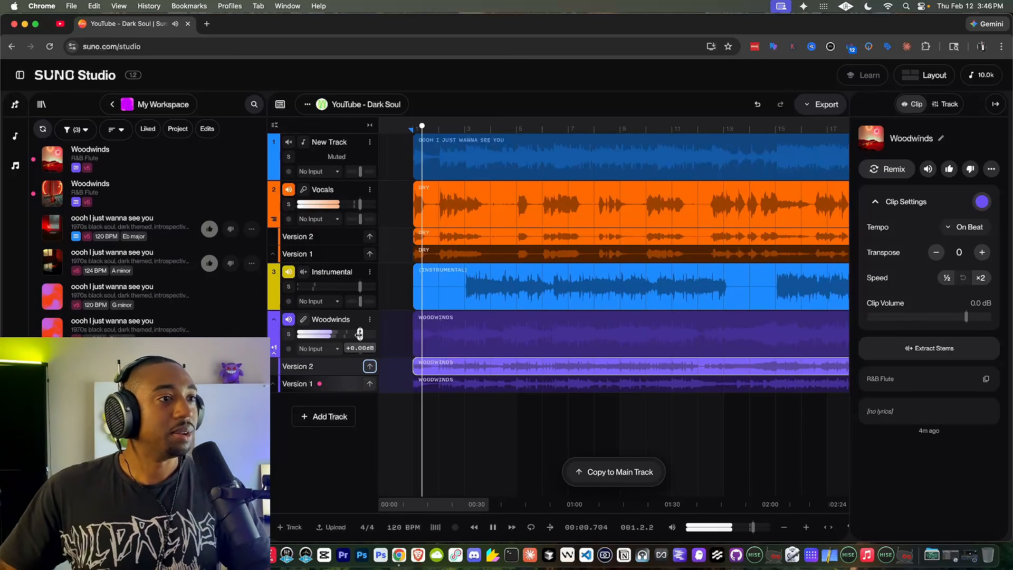
pyautogui.moveTo(360, 333); pyautogui.dragTo(354, 333)
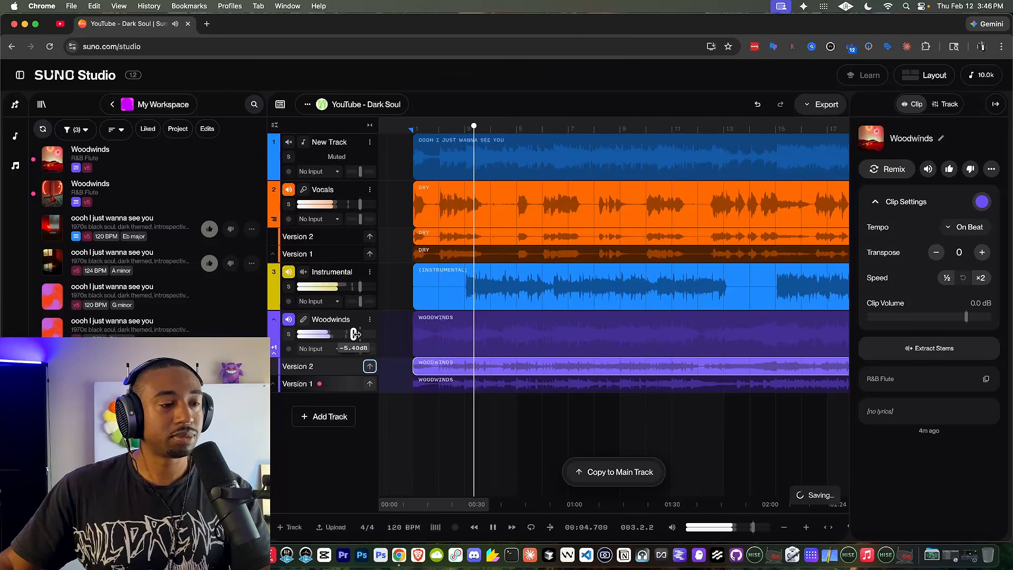
pyautogui.press('space')
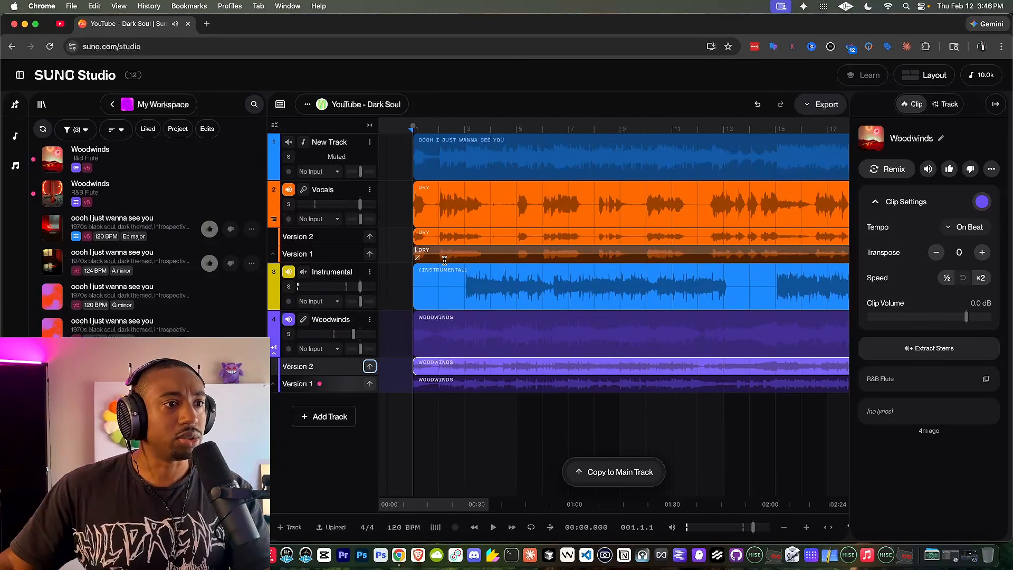
pyautogui.click(289, 334)
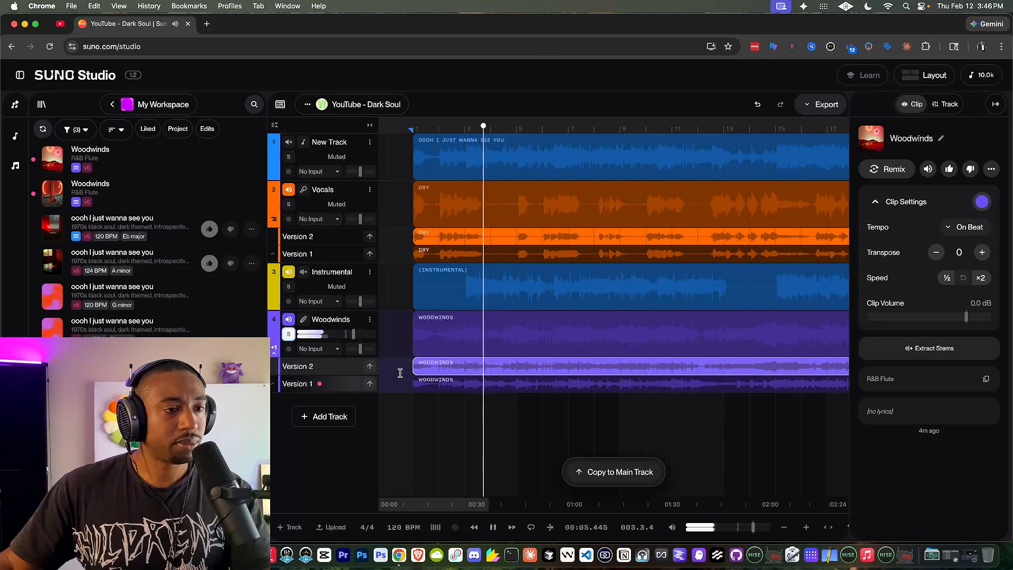
# - Play the Version 1 woodwinds take in solo, then unsolo the Woodwinds track and stop playback
pyautogui.click(339, 383)
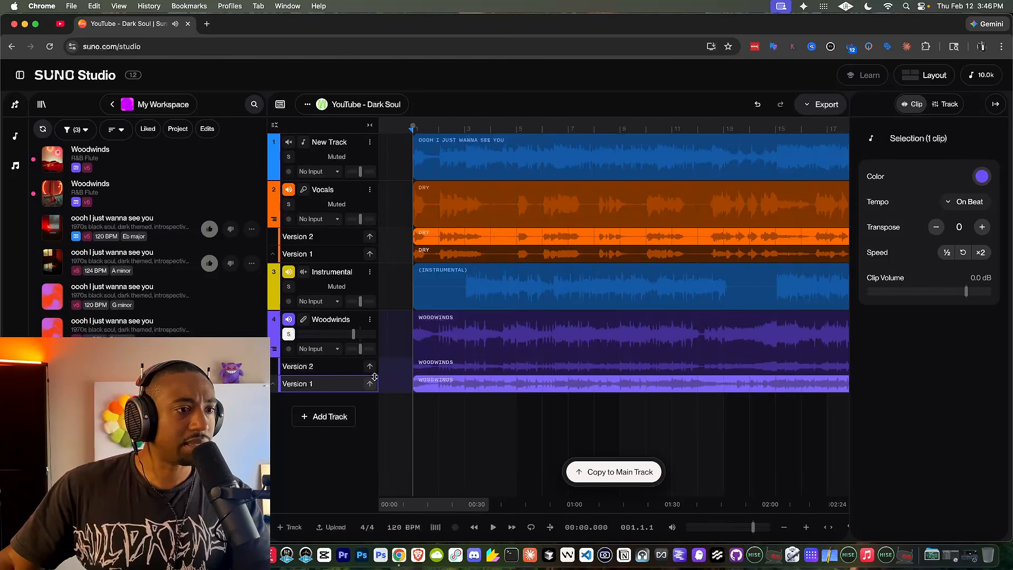
pyautogui.press('space')
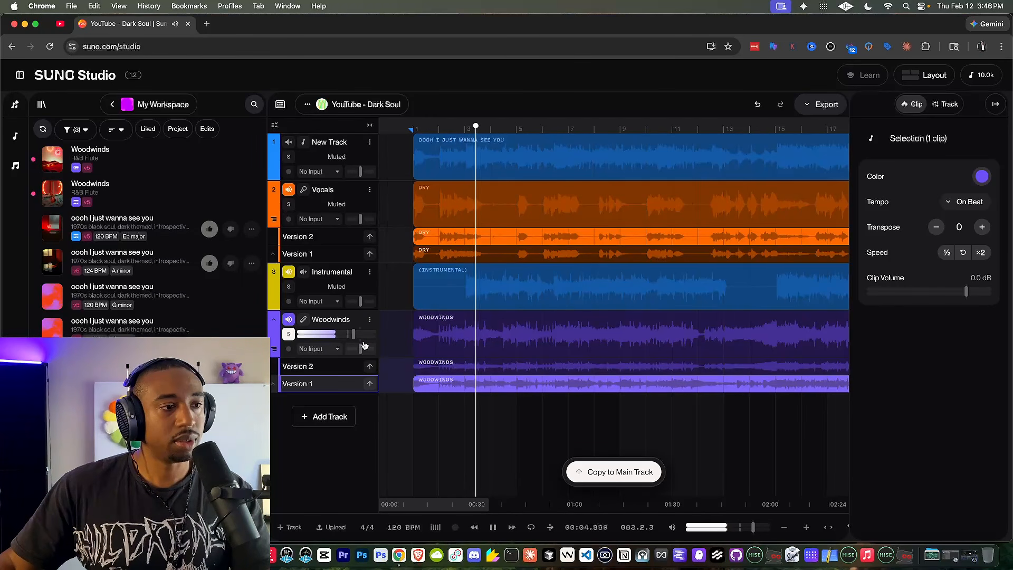
pyautogui.click(288, 334)
pyautogui.press('space')
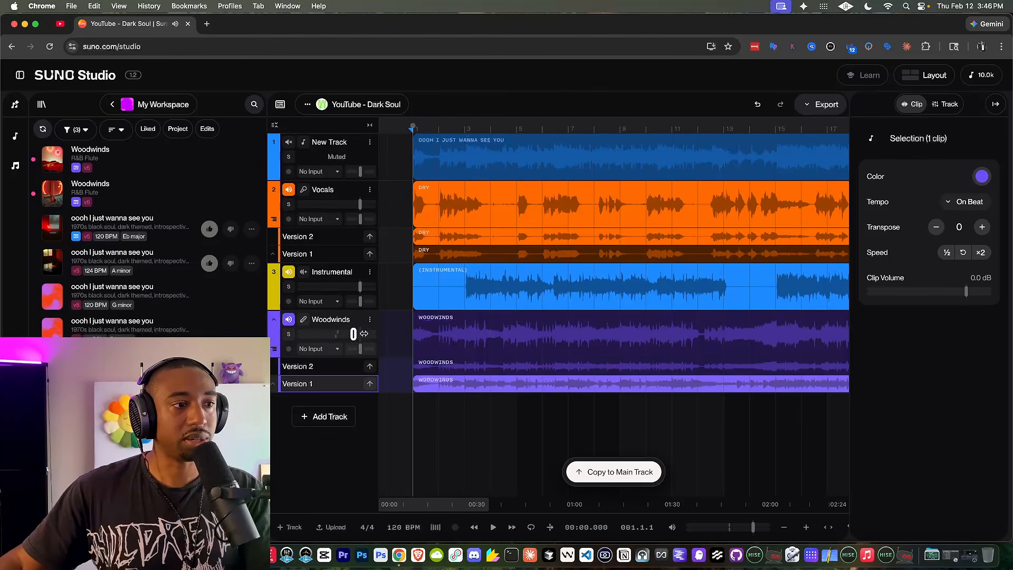
# - Delete the Woodwinds track, add a new track of type Woodwinds and generate takes with the R&B Flute prompt
pyautogui.click(349, 325)
pyautogui.press('BackSpace')
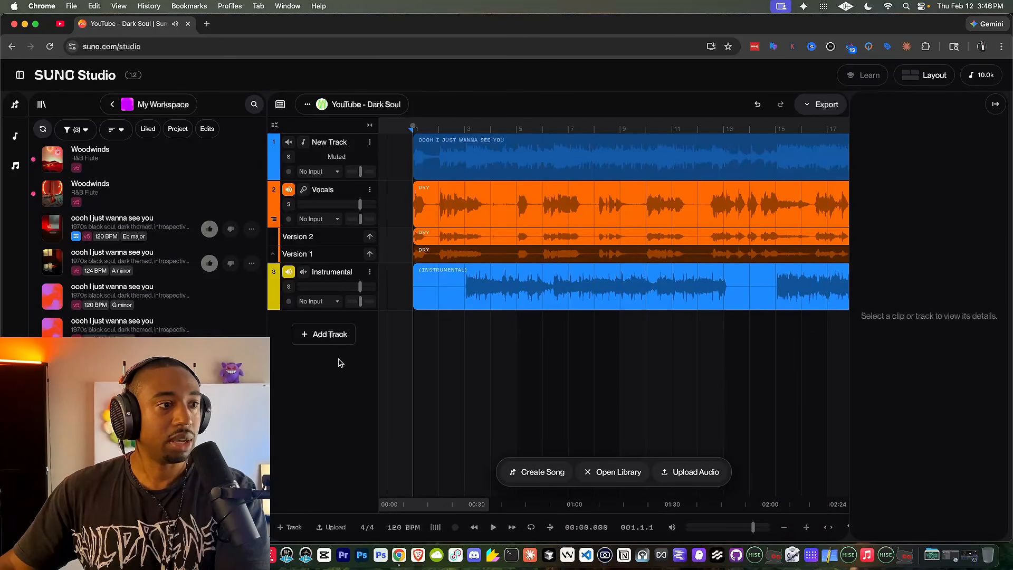
pyautogui.click(337, 334)
pyautogui.click(479, 472)
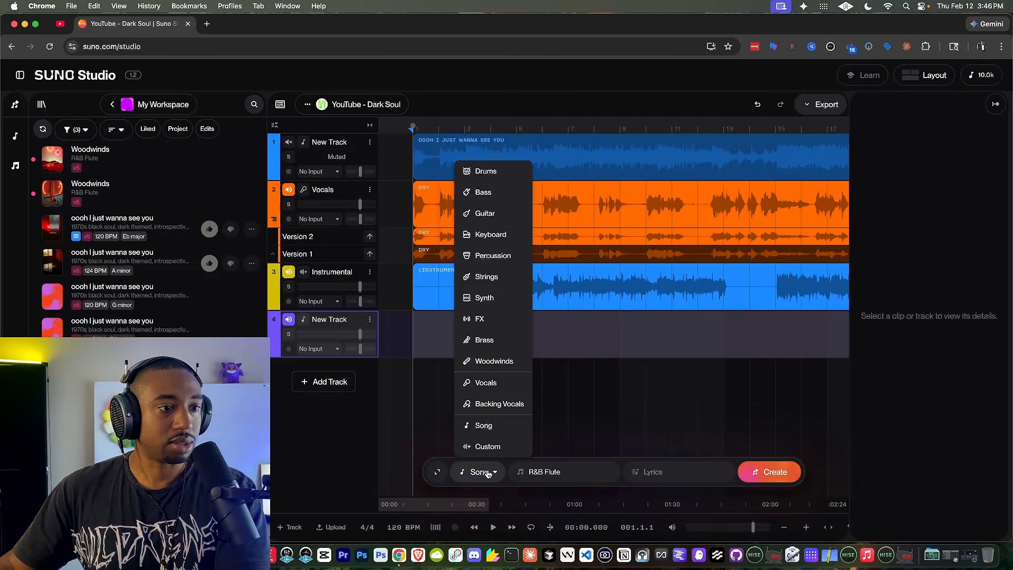
pyautogui.click(490, 359)
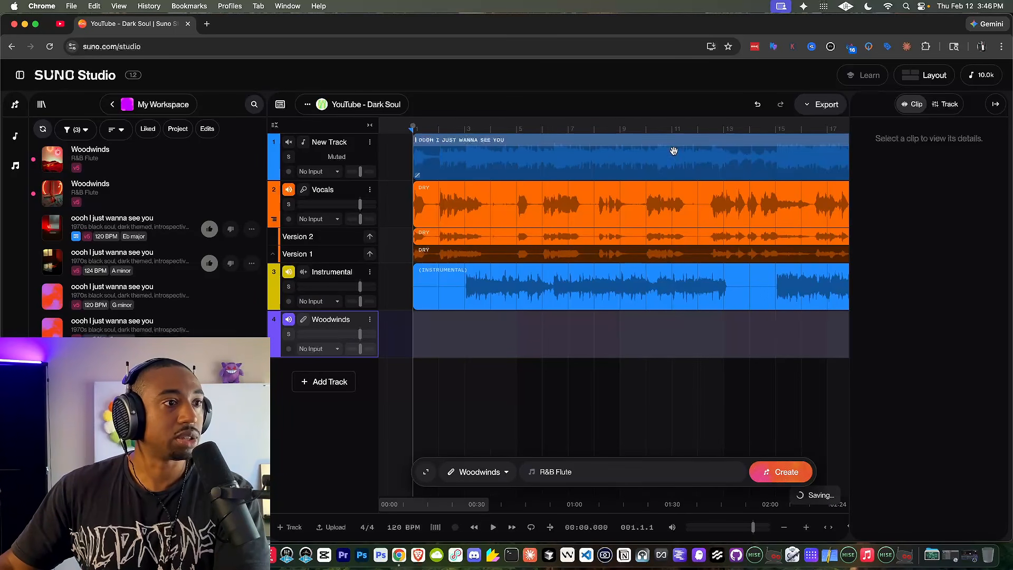
pyautogui.click(762, 479)
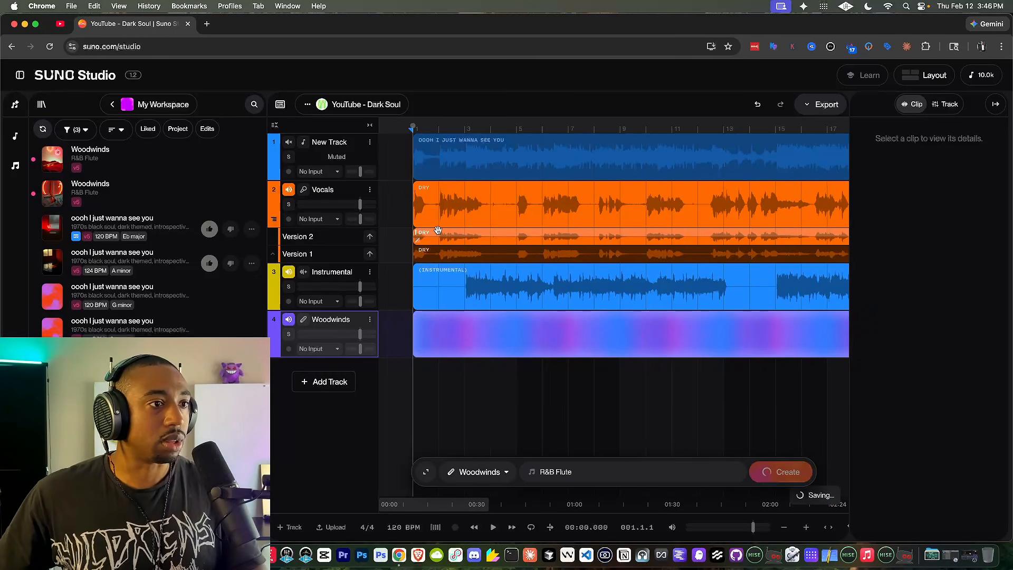
# - Play the vocals with the instrumental from the start and again from bar 4 while the woodwinds takes generate
pyautogui.press('space')
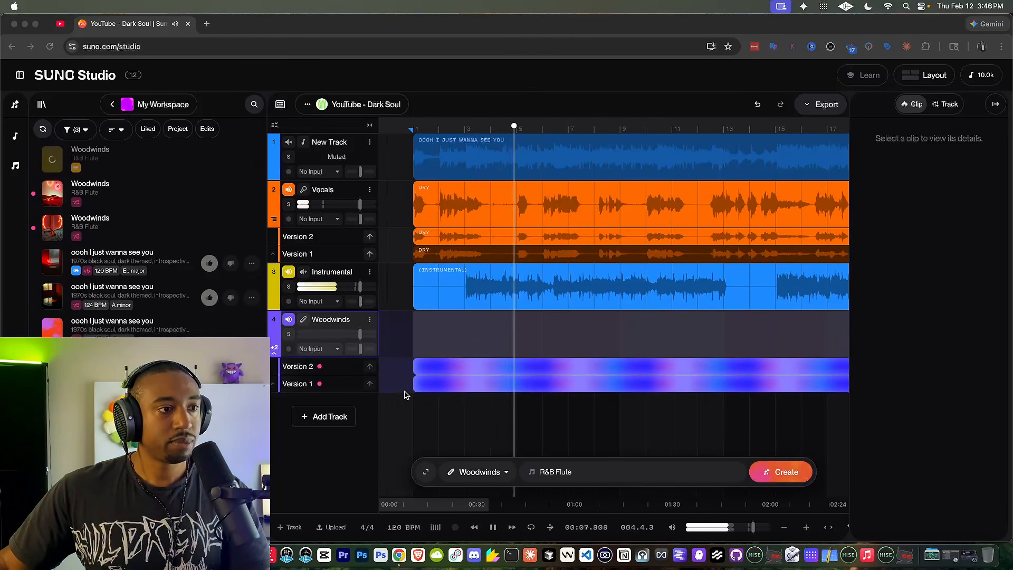
pyautogui.click(358, 445)
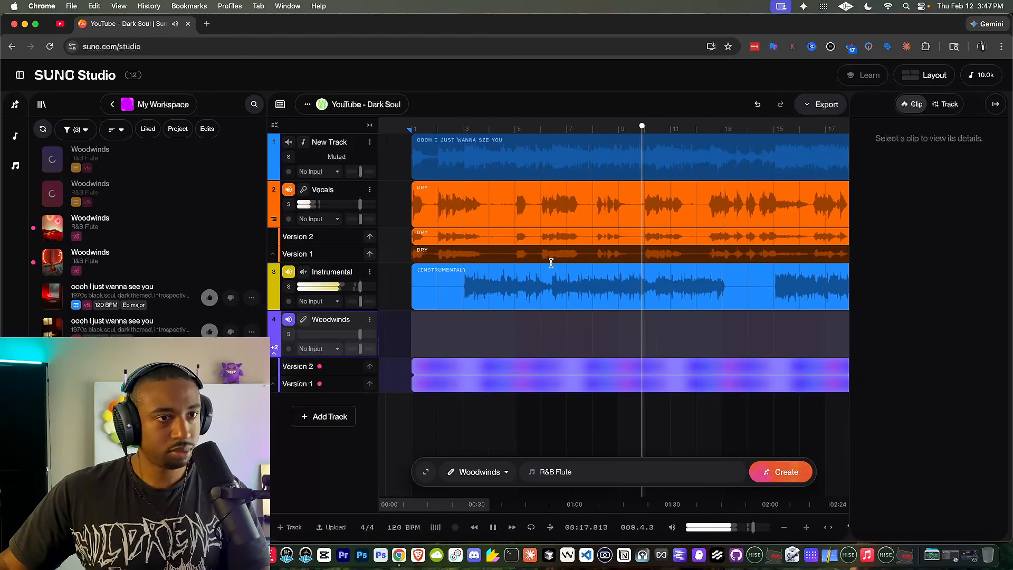
pyautogui.hscroll(5, 528, 264)
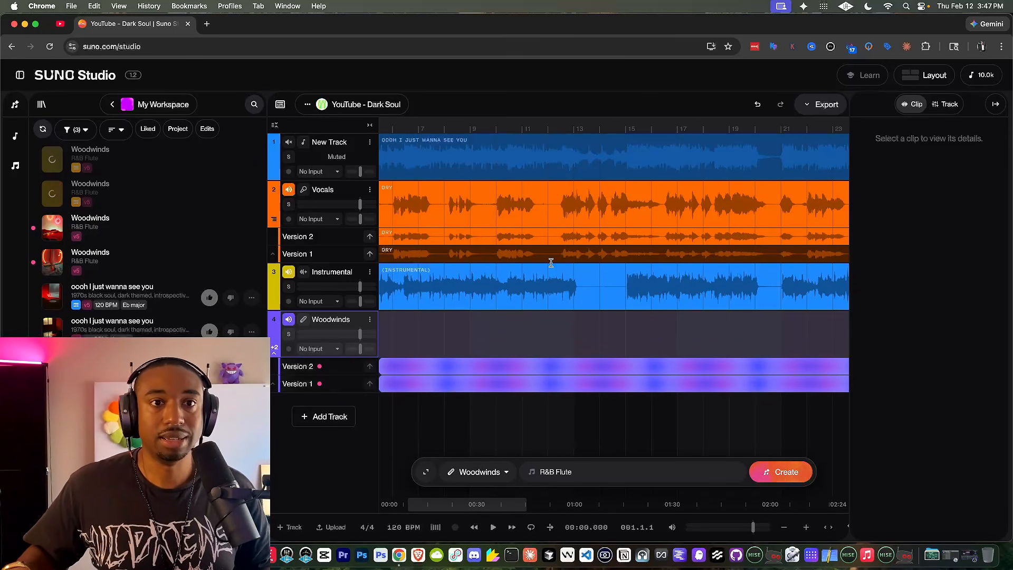
pyautogui.hscroll(-5, 551, 263)
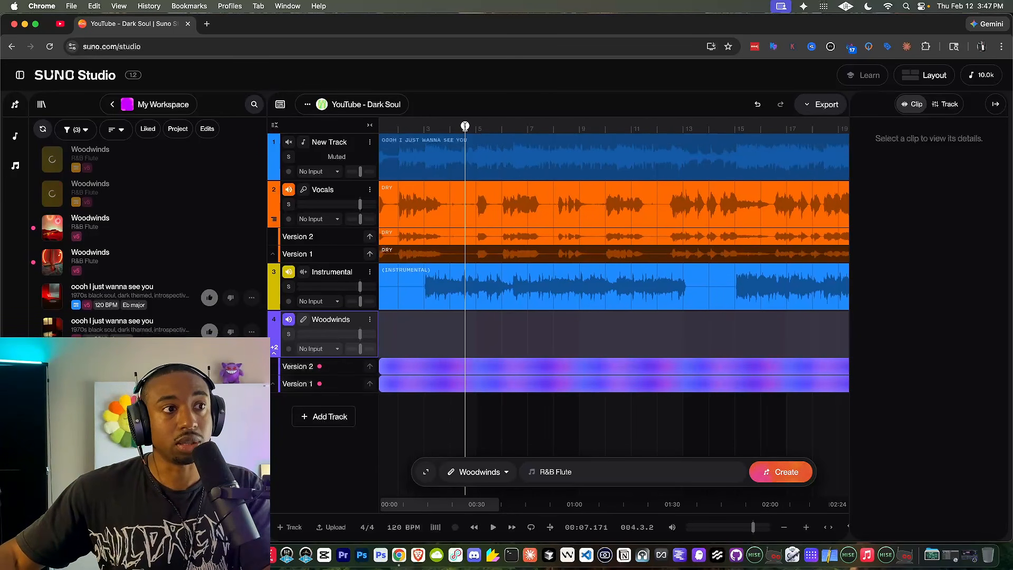
pyautogui.press('space')
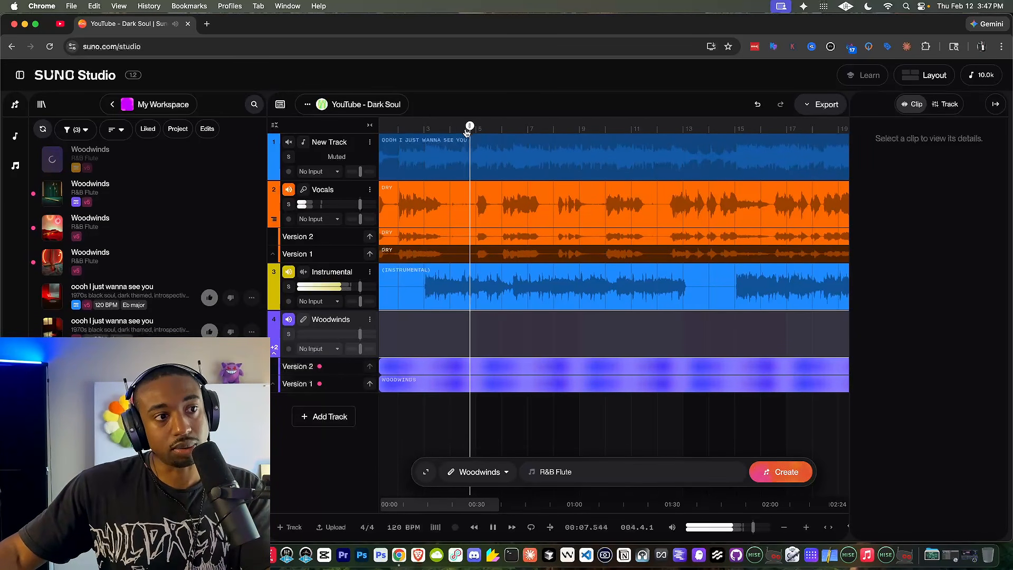
pyautogui.scroll(-1, 476, 301)
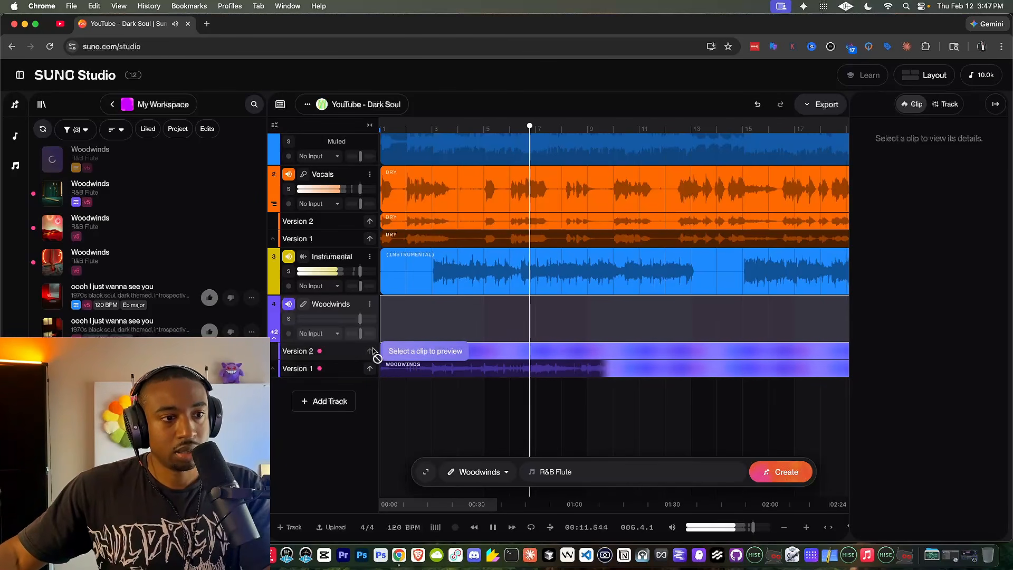
pyautogui.press('space')
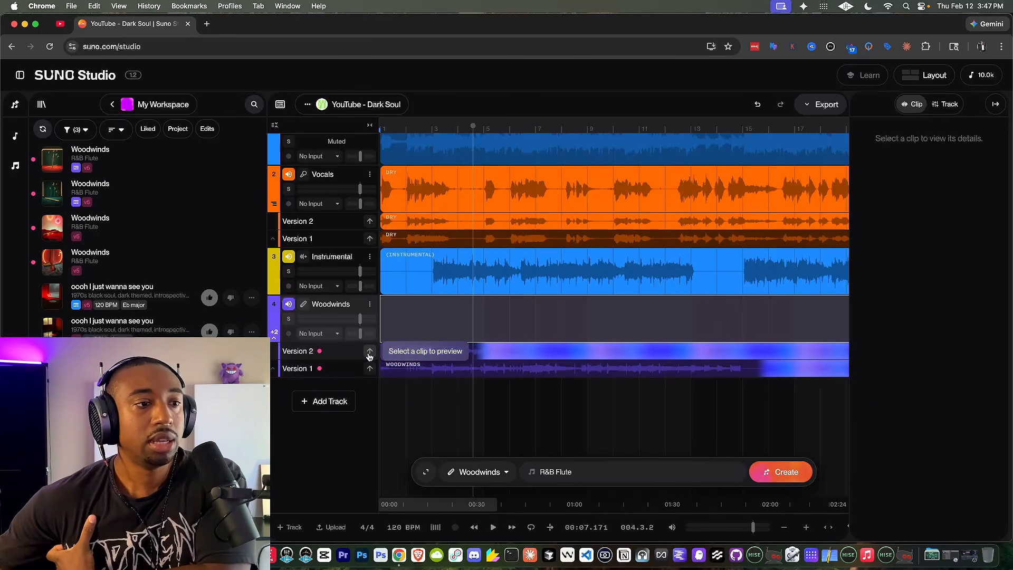
# - Copy the new Version 2 take to the main Woodwinds track and solo the track to hear it alone
pyautogui.click(370, 351)
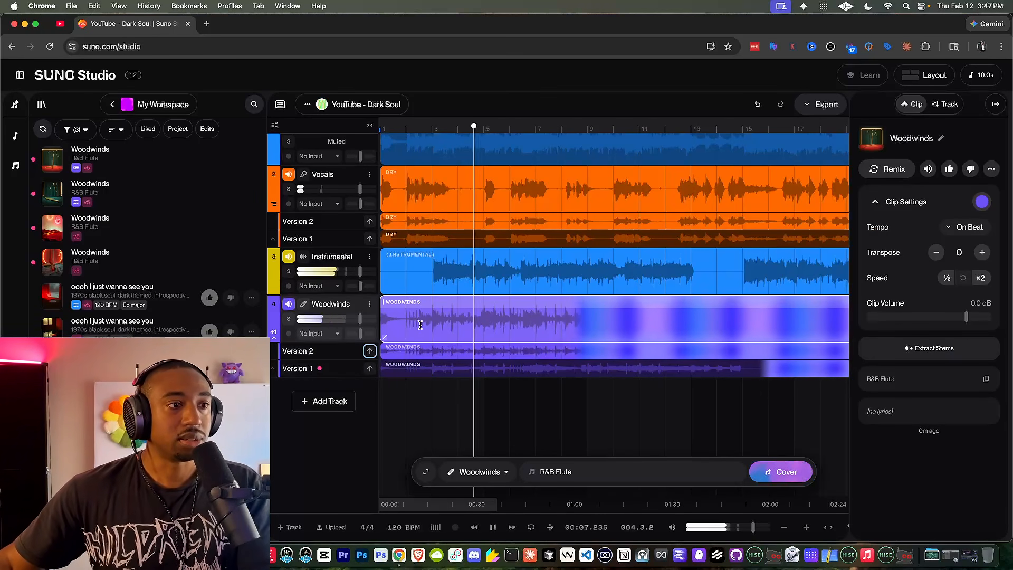
pyautogui.click(288, 320)
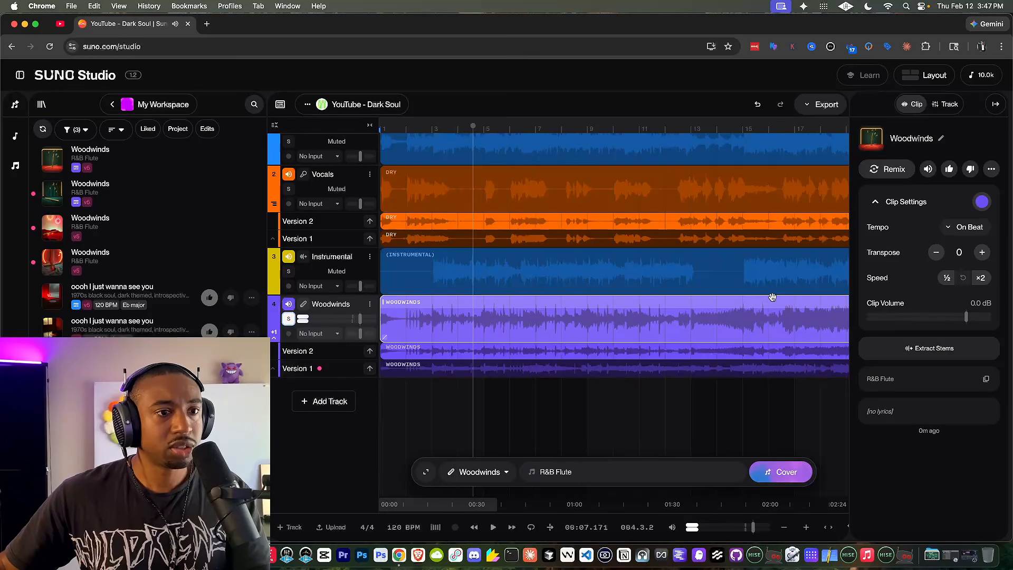
# - Extract all detected stems from the Woodwinds clip and look through its stem list
pyautogui.click(928, 354)
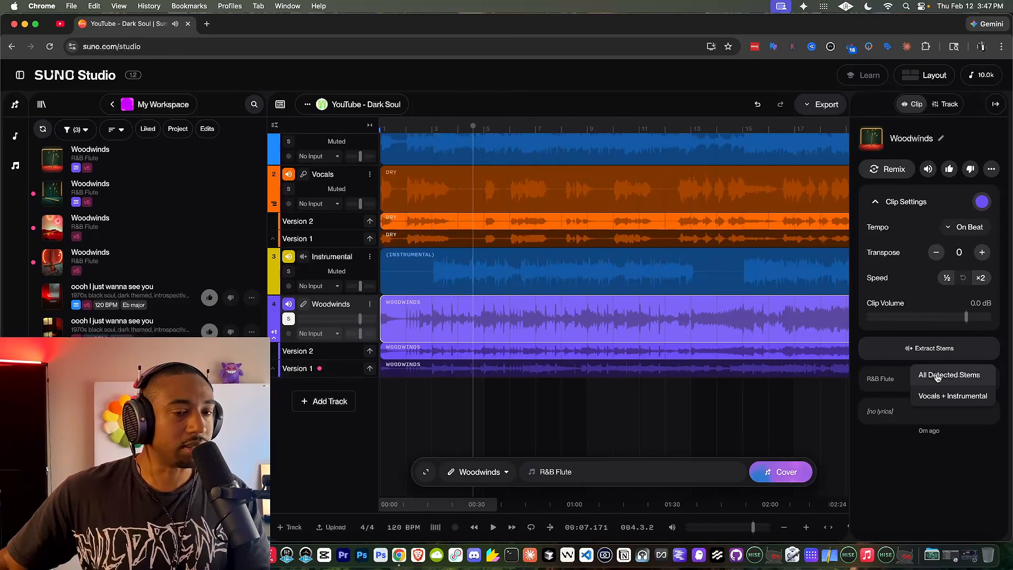
pyautogui.click(937, 376)
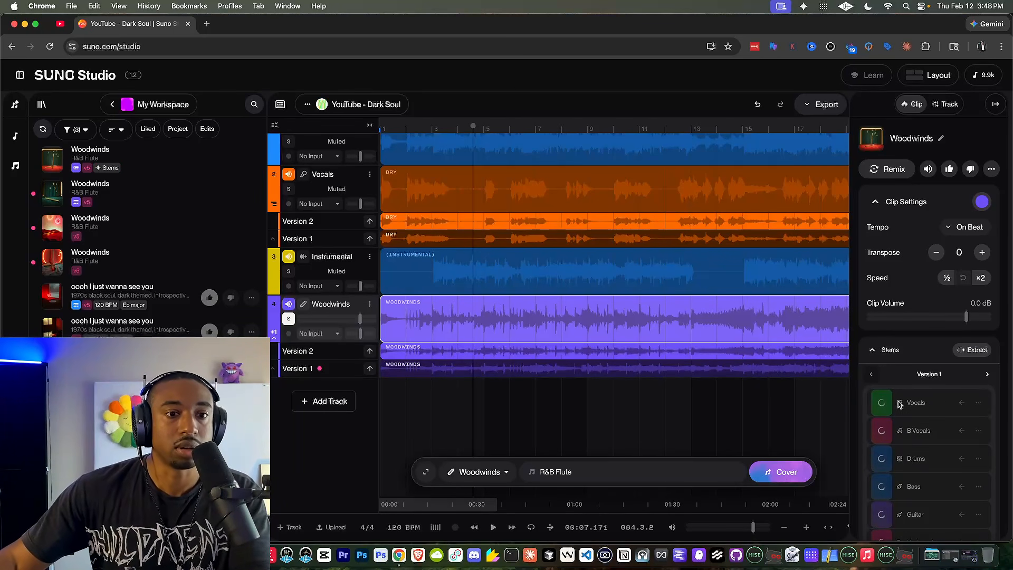
pyautogui.scroll(-5, 982, 416)
pyautogui.scroll(-3, 932, 404)
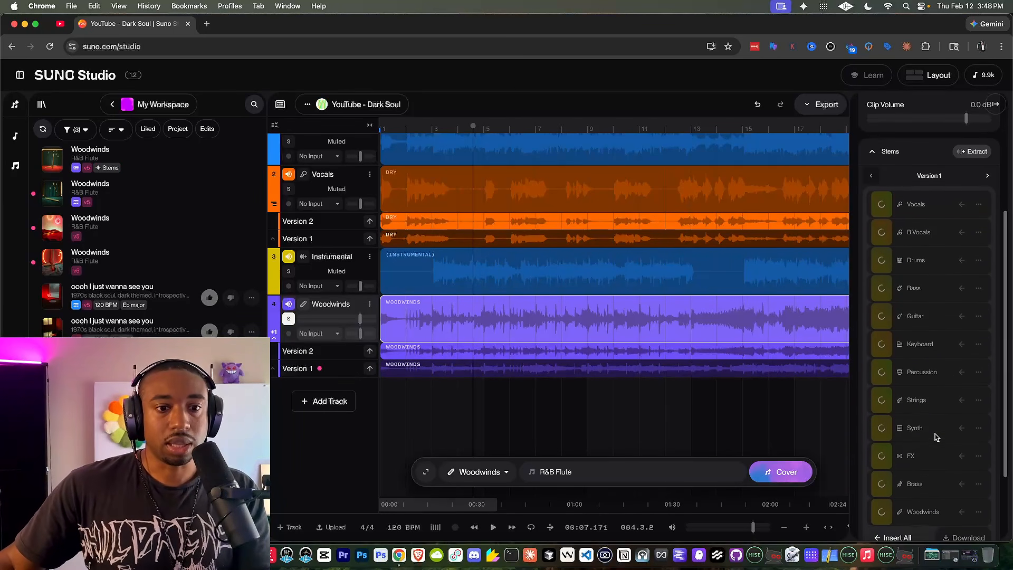
pyautogui.scroll(-2, 942, 326)
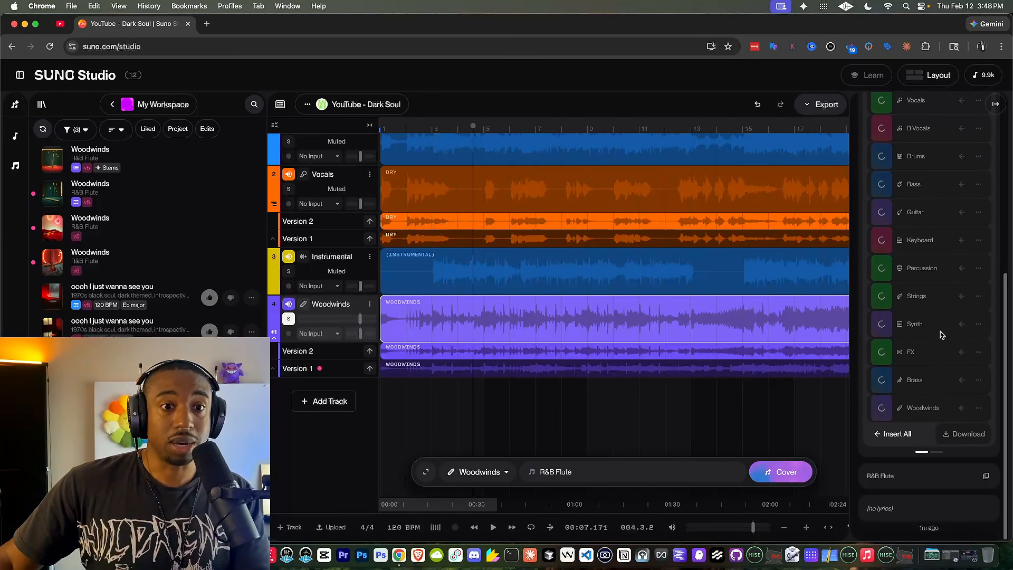
pyautogui.scroll(4, 932, 398)
pyautogui.scroll(-4, 924, 179)
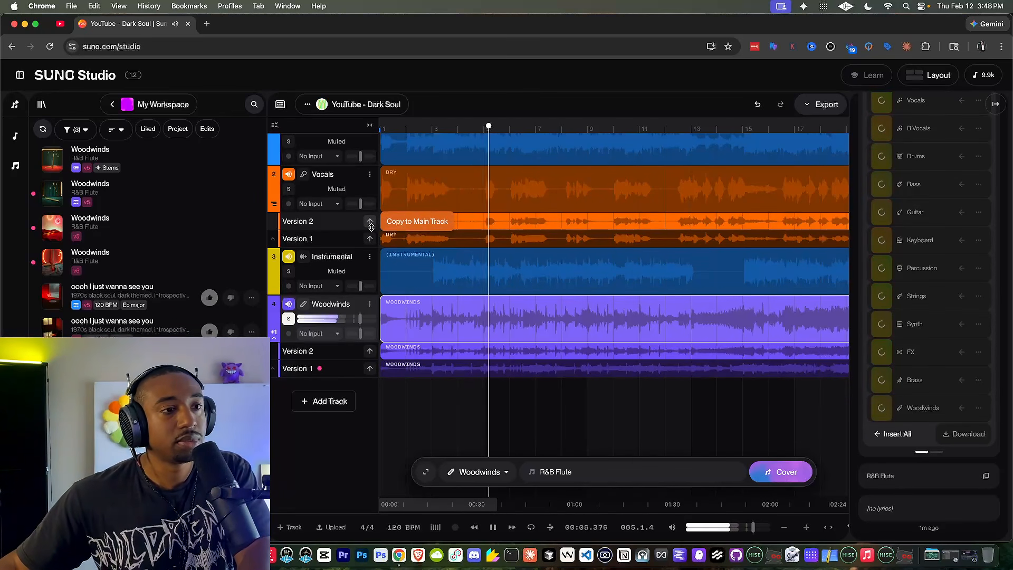
# - Unsolo and mute the Woodwinds track, and play the vocals with the instrumental from bar 4
pyautogui.click(288, 318)
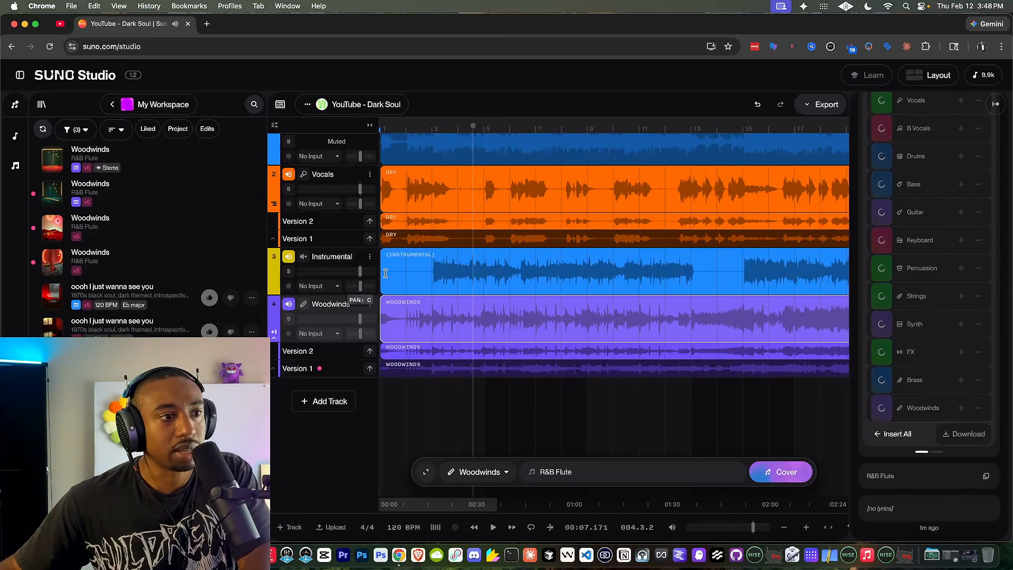
pyautogui.click(289, 307)
pyautogui.press('space')
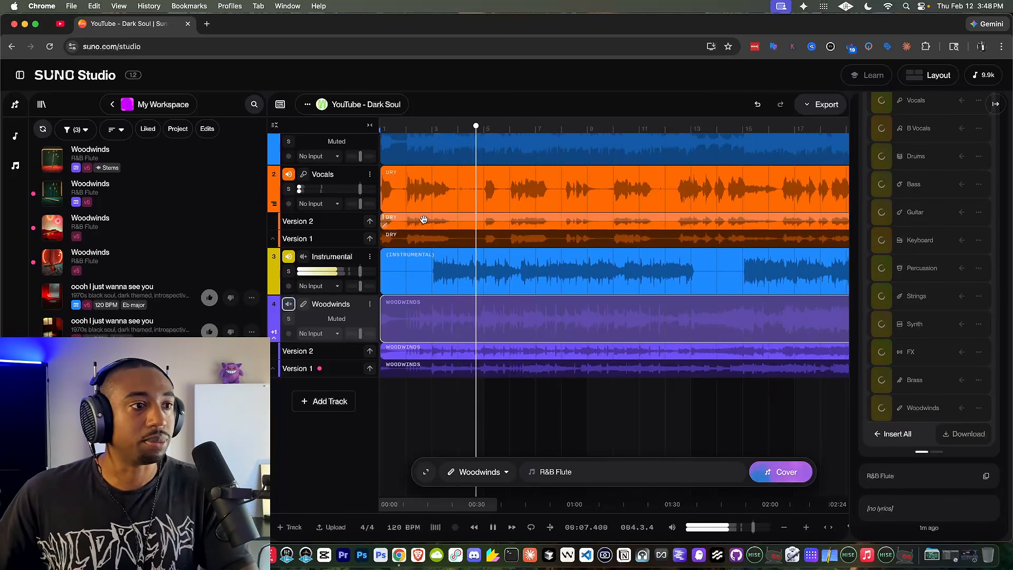
pyautogui.scroll(1, 449, 253)
pyautogui.hscroll(-2, 453, 274)
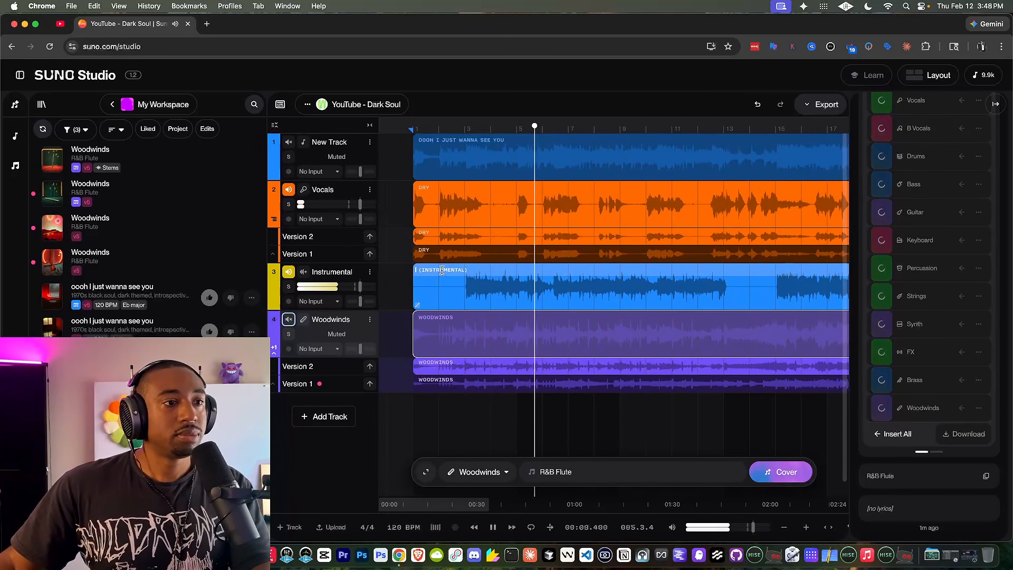
pyautogui.hscroll(-1, 455, 281)
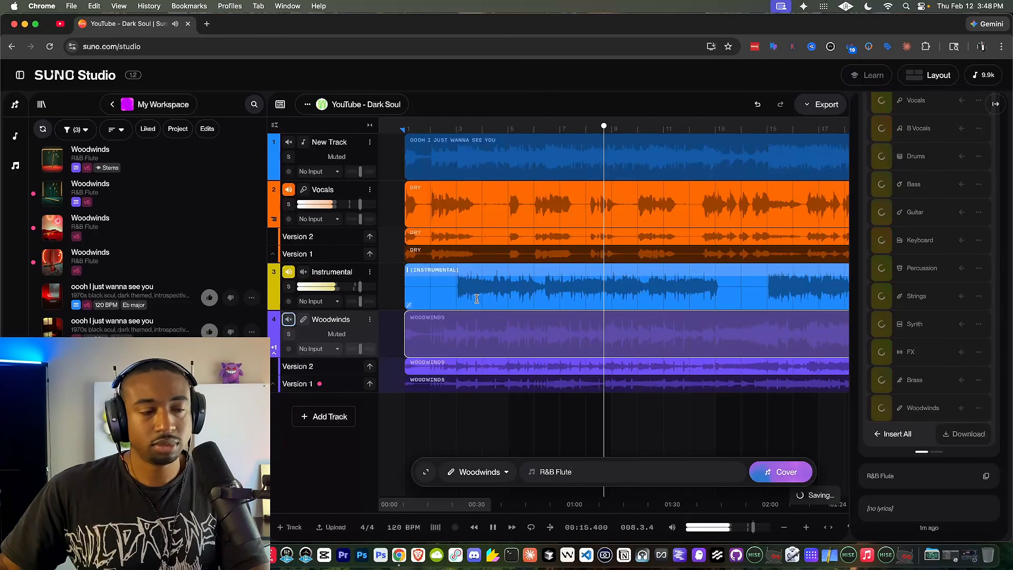
pyautogui.scroll(-2, 477, 298)
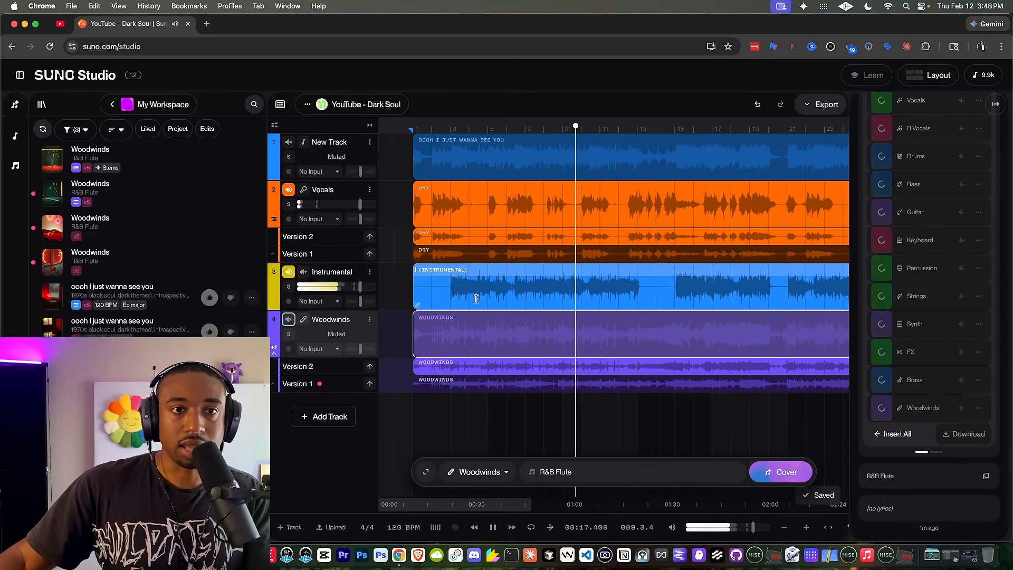
pyautogui.scroll(-1, 476, 299)
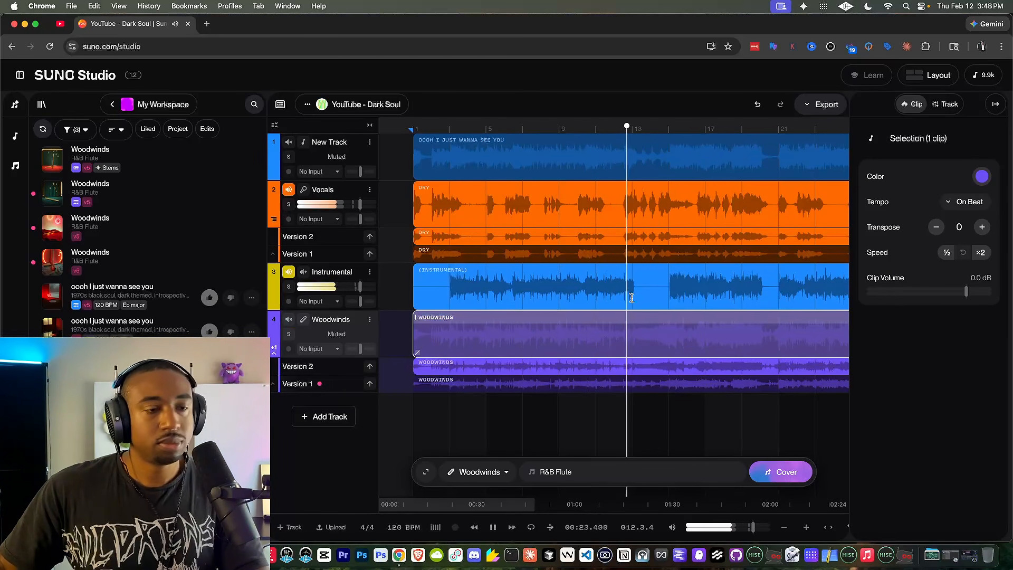
# - Select the Woodwinds clip and check its stem extraction while the vocals and instrumental play, then stop playback
pyautogui.click(563, 318)
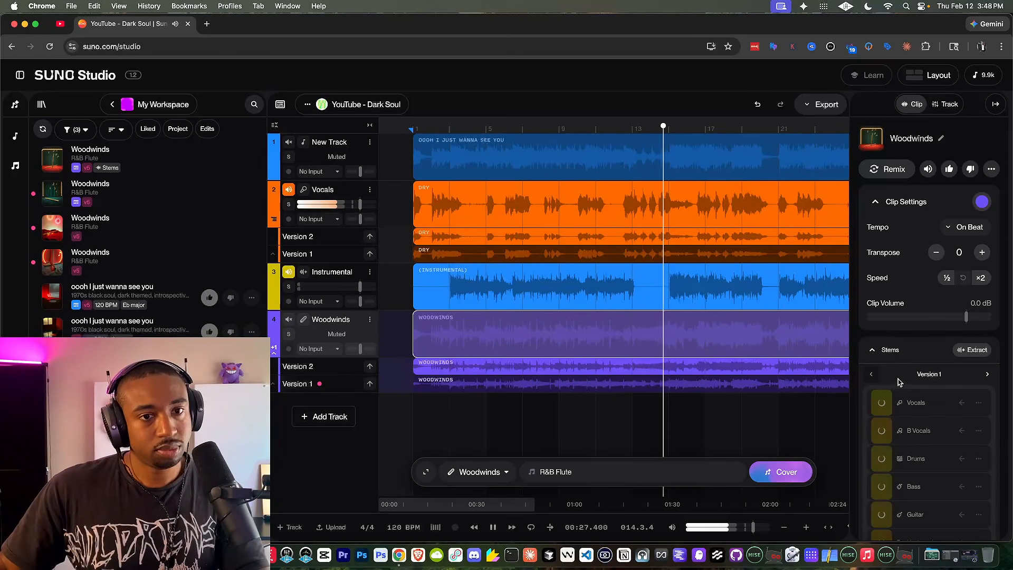
pyautogui.scroll(-5, 903, 401)
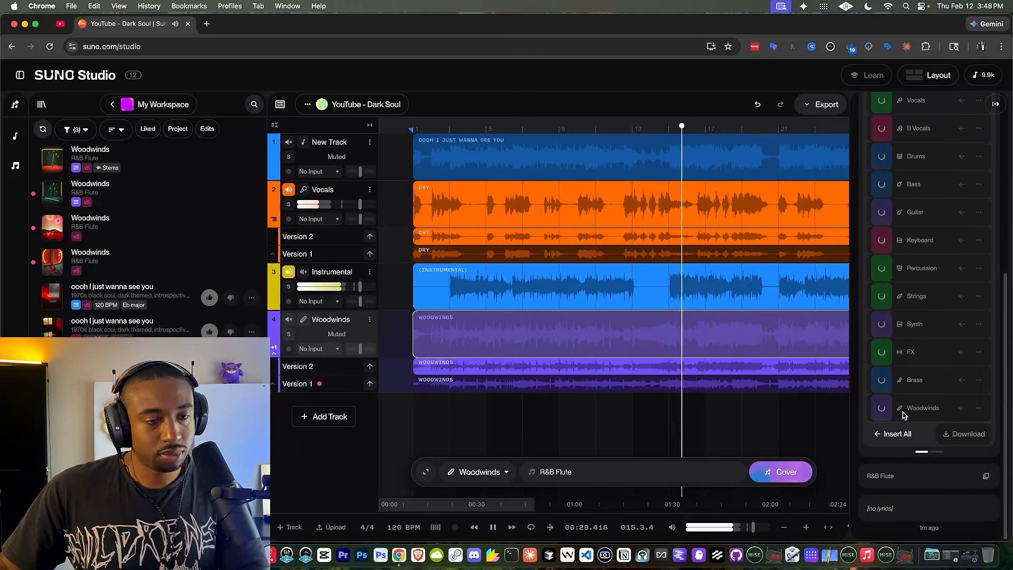
pyautogui.hscroll(5, 769, 357)
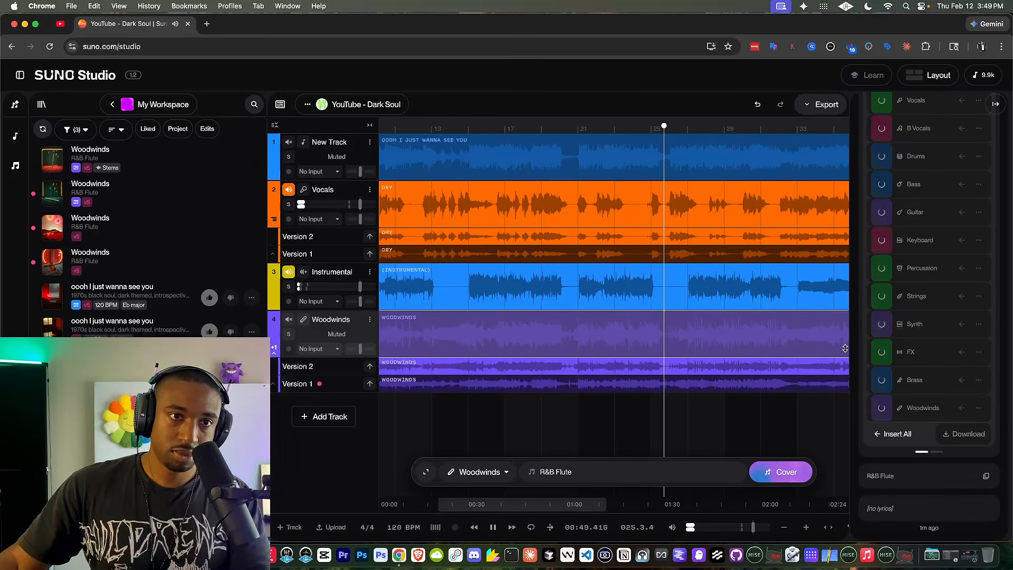
pyautogui.press('space')
# - Export the YouTube - Dark Soul project as a multitrack download
pyautogui.scroll(5, 930, 278)
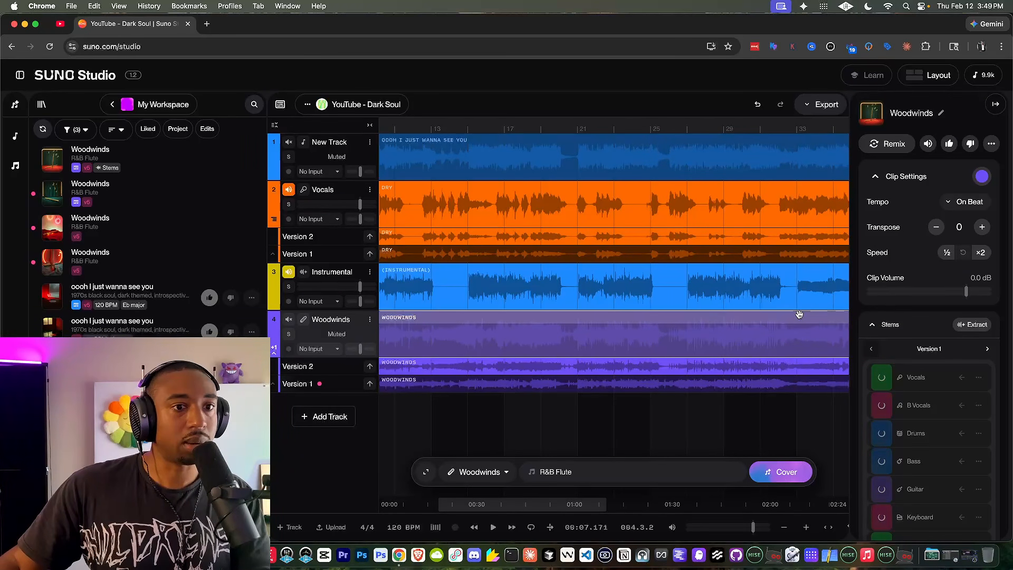
pyautogui.scroll(-1, 800, 315)
pyautogui.hscroll(-5, 799, 314)
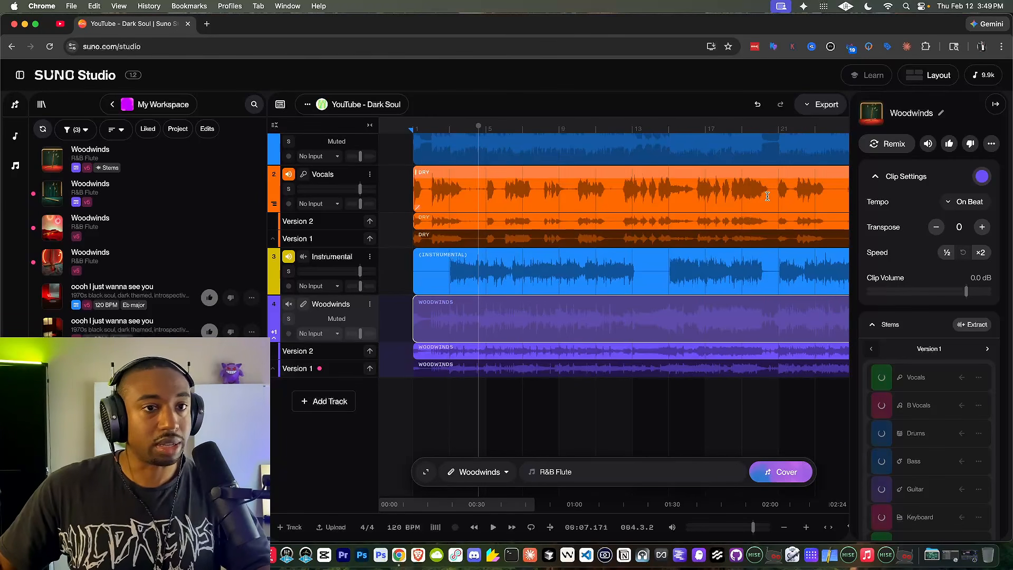
pyautogui.click(823, 107)
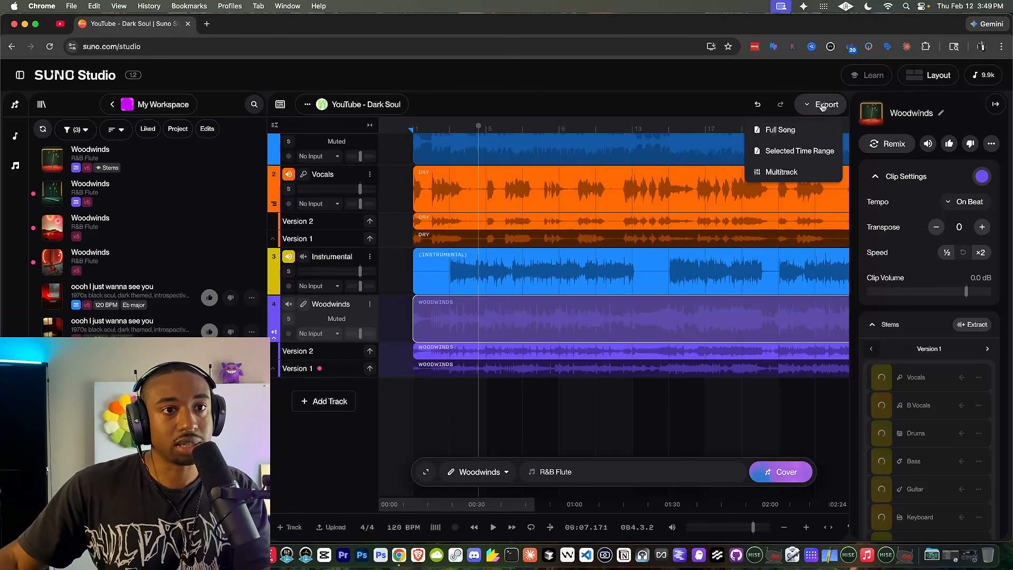
pyautogui.click(779, 162)
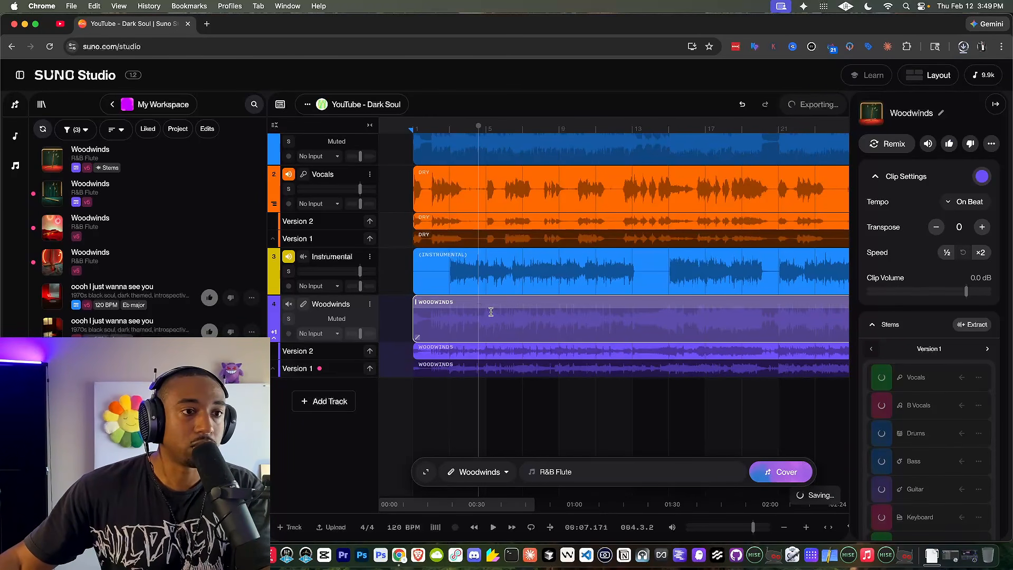
pyautogui.scroll(1, 465, 262)
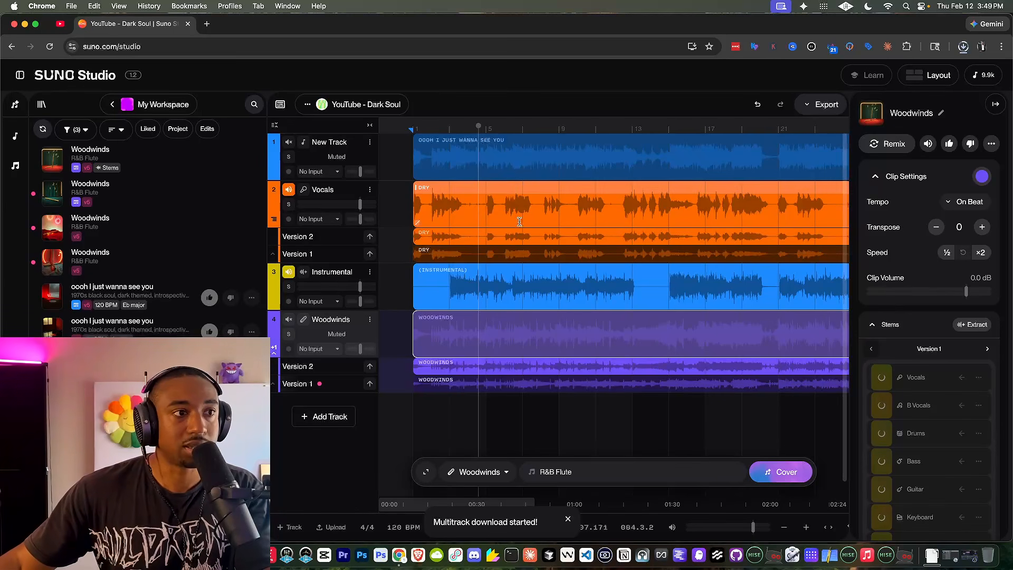
# - Delete the Woodwinds track and the muted New Track from the project, keeping only Vocals and Instrumental
pyautogui.click(370, 320)
pyautogui.click(395, 383)
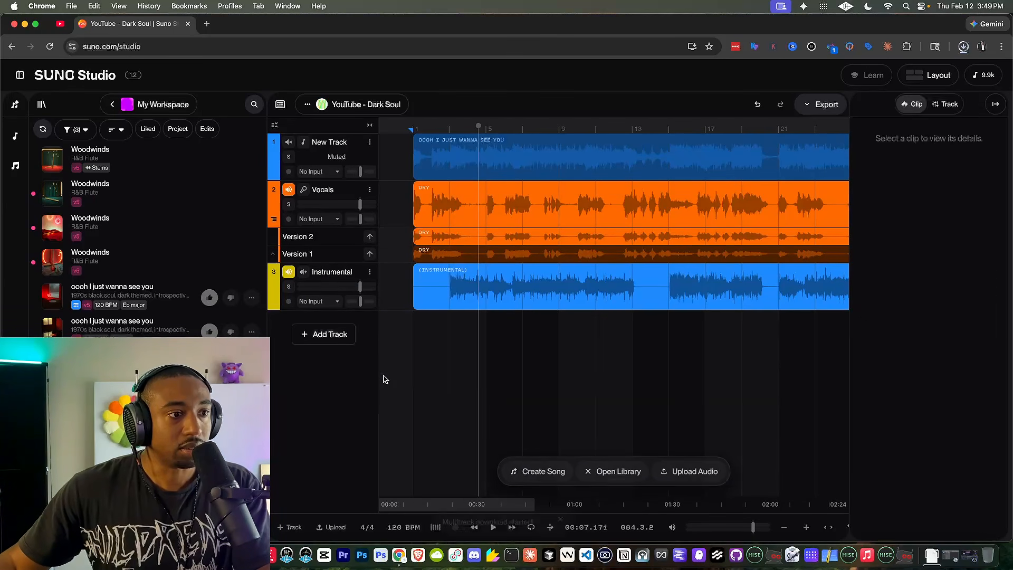
pyautogui.click(371, 143)
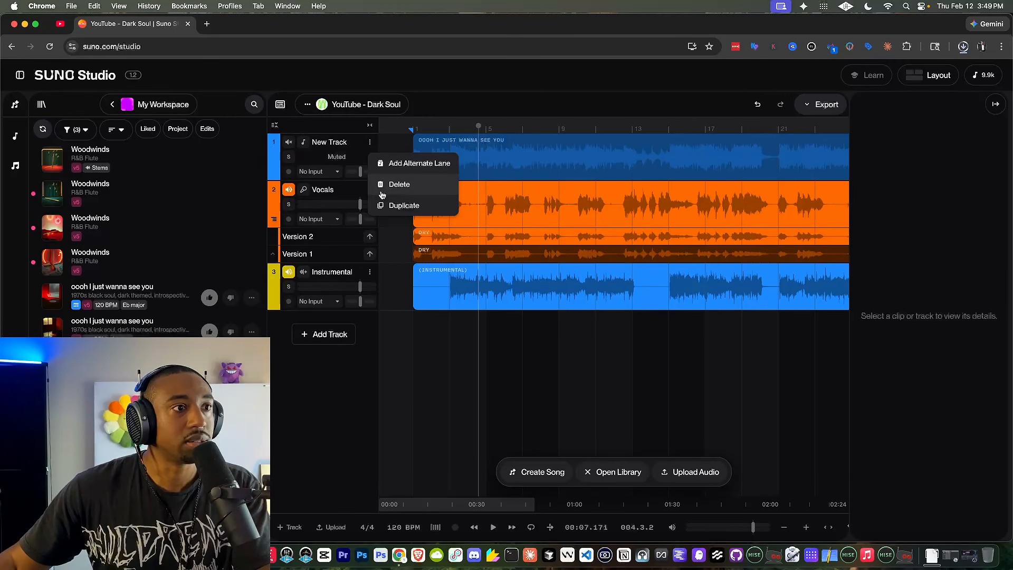
pyautogui.click(399, 184)
# - Export the remaining vocals and instrumental as a multitrack download, and check the project's tempo setting
pyautogui.click(820, 108)
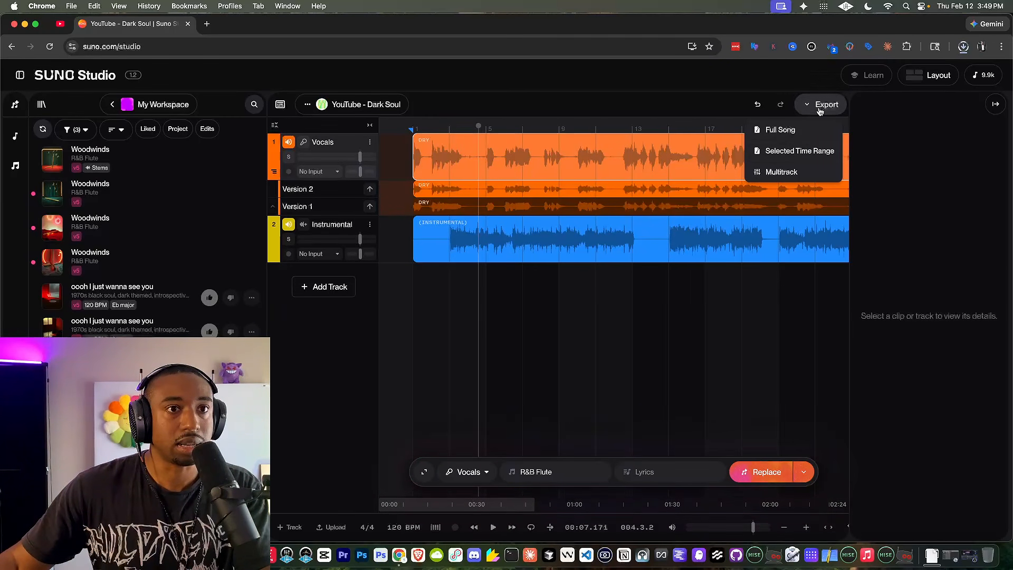
pyautogui.click(795, 165)
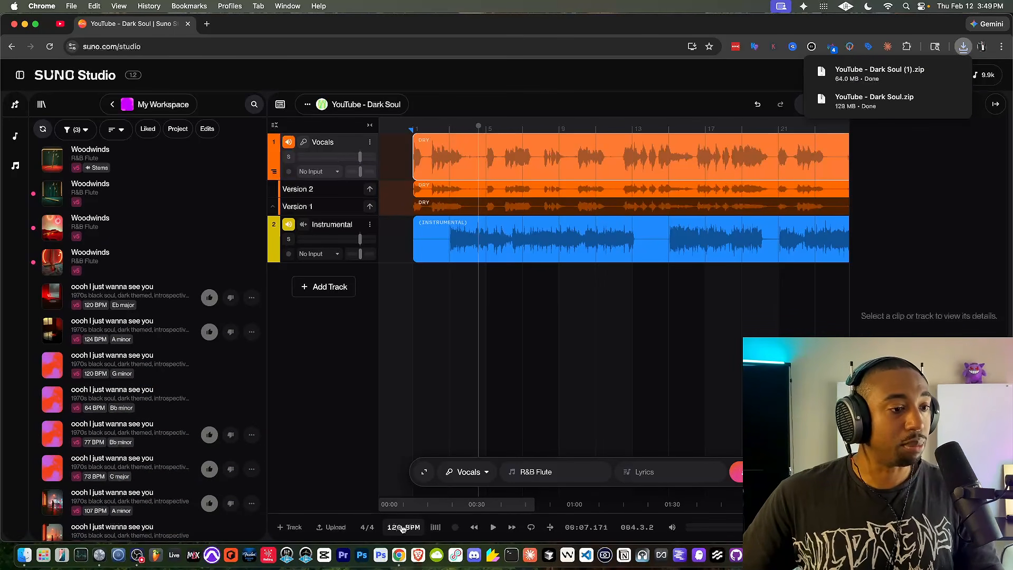
pyautogui.click(402, 528)
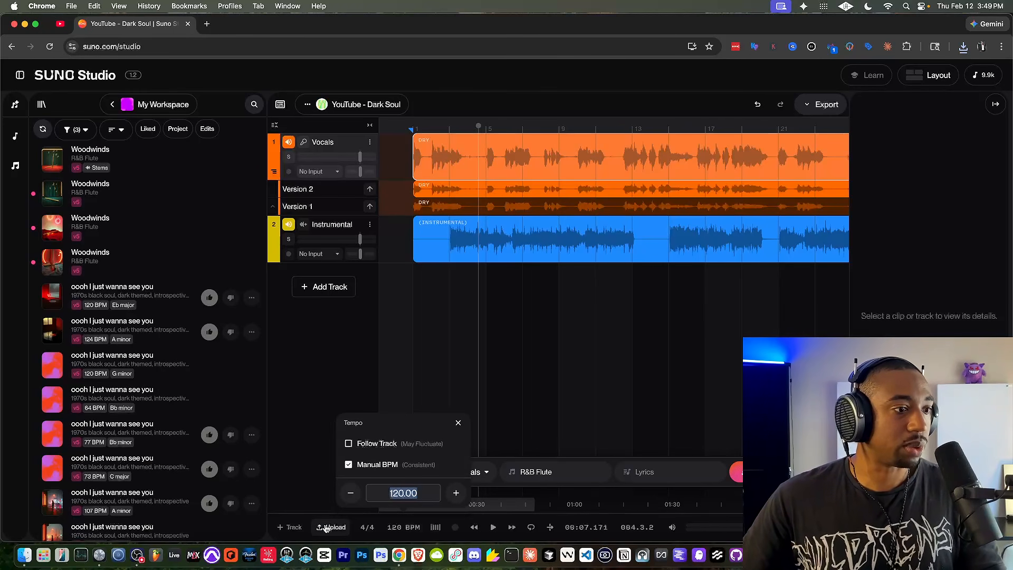
pyautogui.click(308, 524)
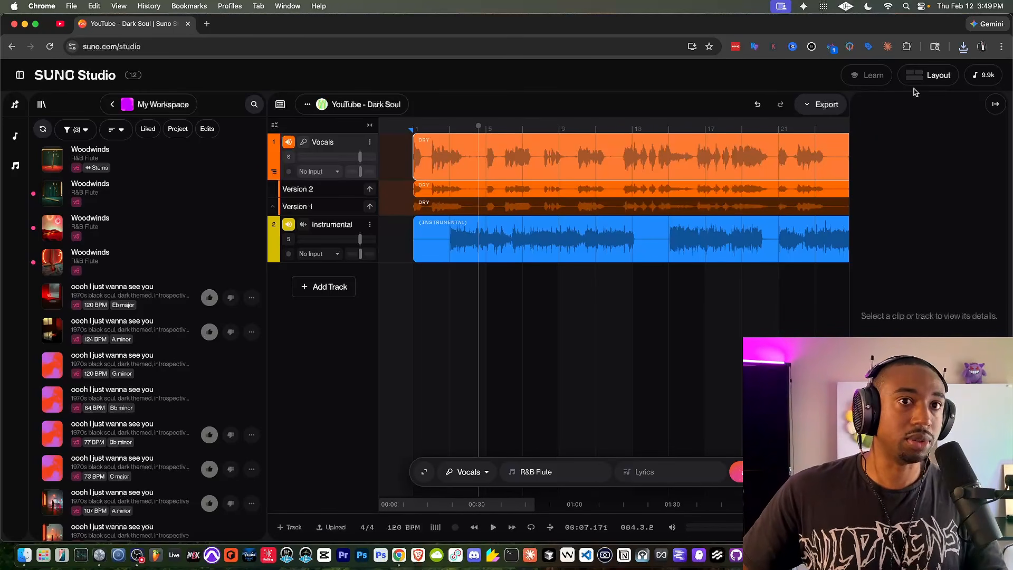
# - Open the downloaded YouTube - Dark Soul (1).zip and select 0 Vocals.wav and 1 Instrumental.wav in its extracted folder
pyautogui.click(964, 47)
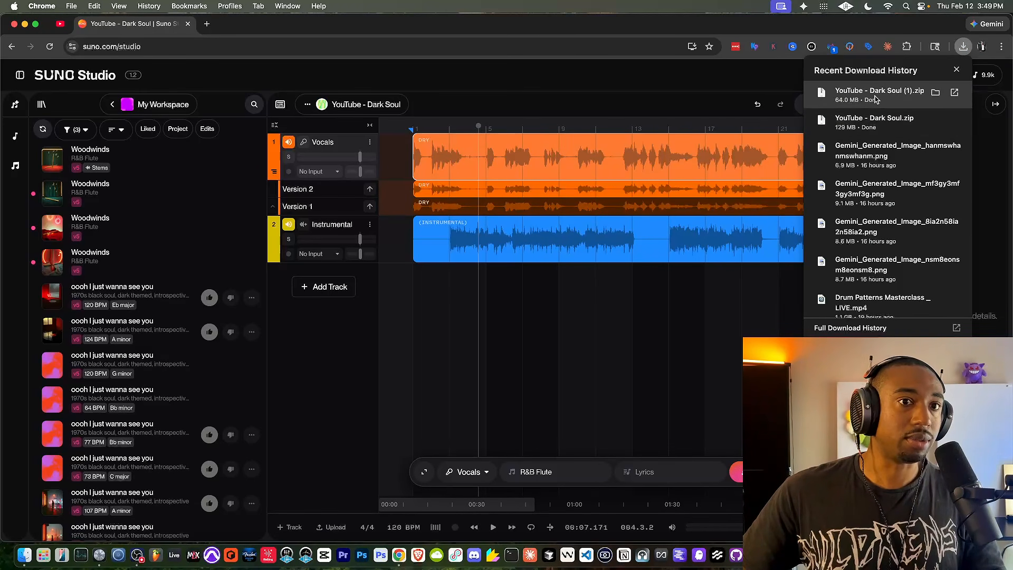
pyautogui.click(896, 99)
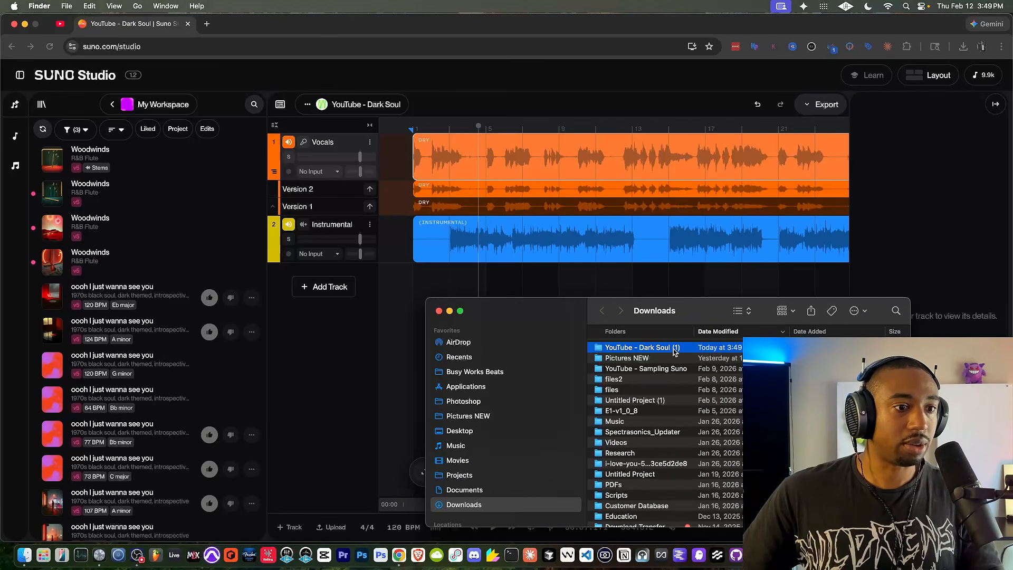
pyautogui.doubleClick(674, 348)
pyautogui.moveTo(653, 393); pyautogui.dragTo(638, 348)
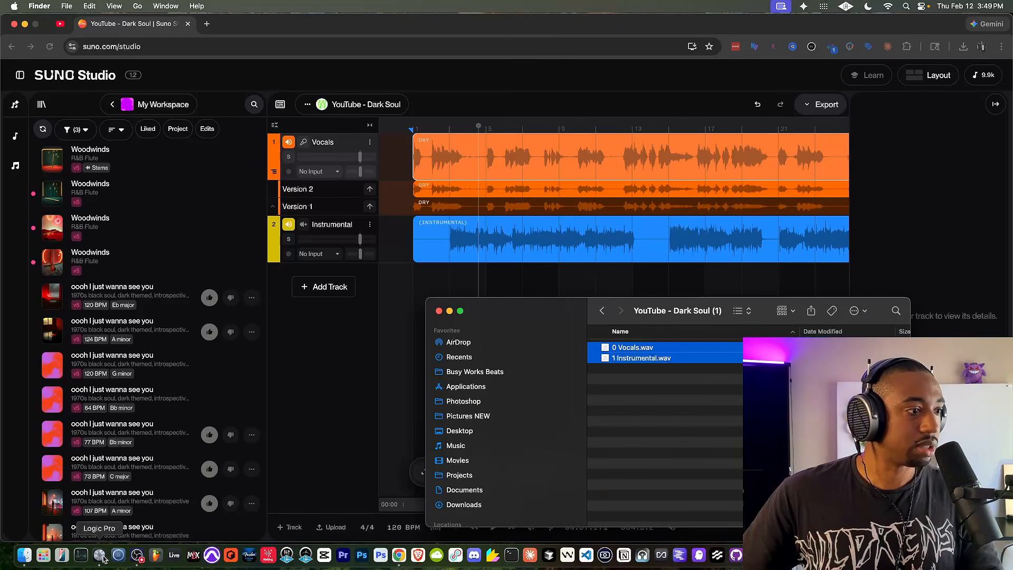
# - Switch to Logic Pro and import the selected vocals and instrumental WAV files onto new tracks starting at bar 1
pyautogui.click(103, 556)
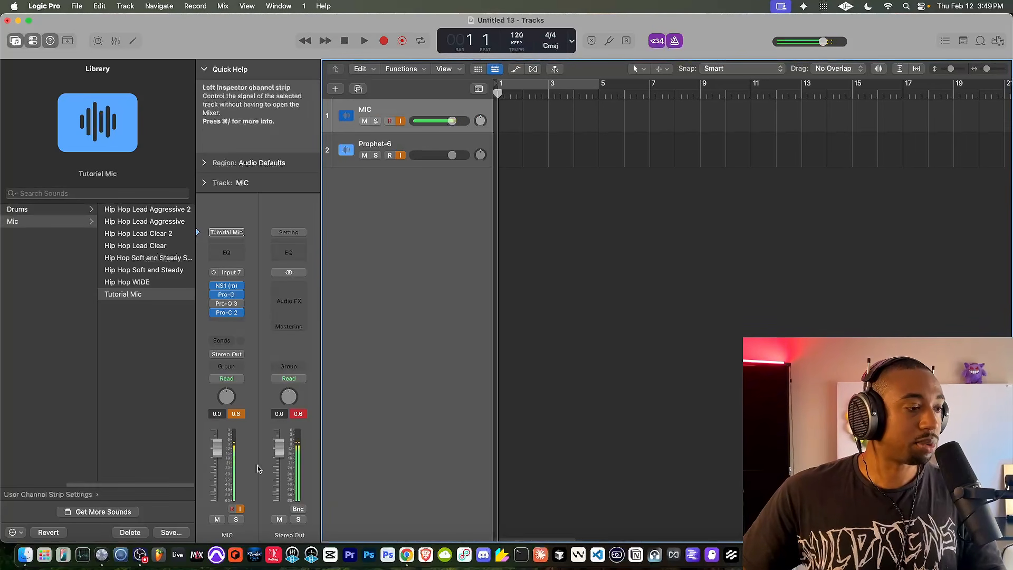
pyautogui.click(24, 555)
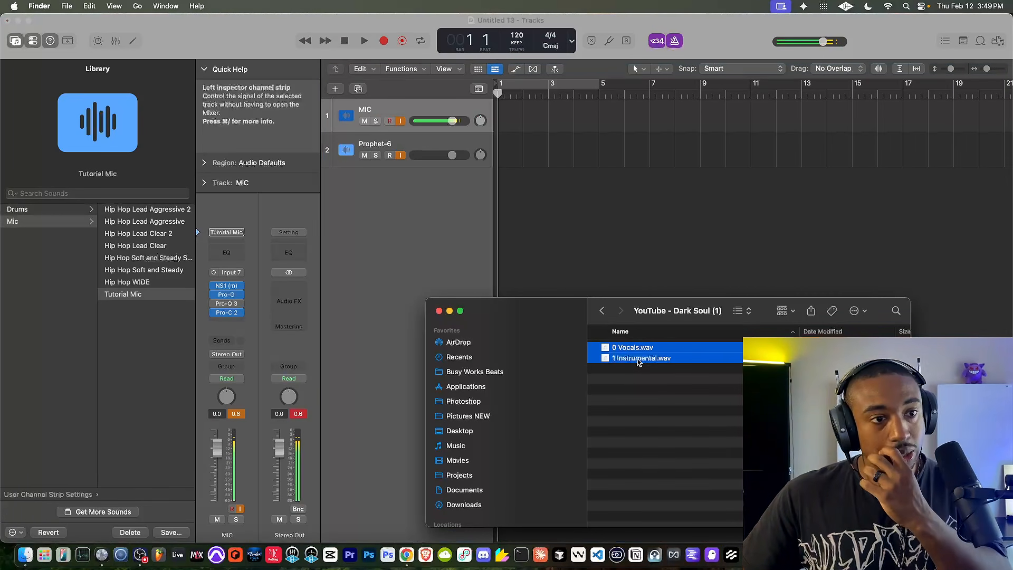
pyautogui.moveTo(638, 360); pyautogui.dragTo(504, 159)
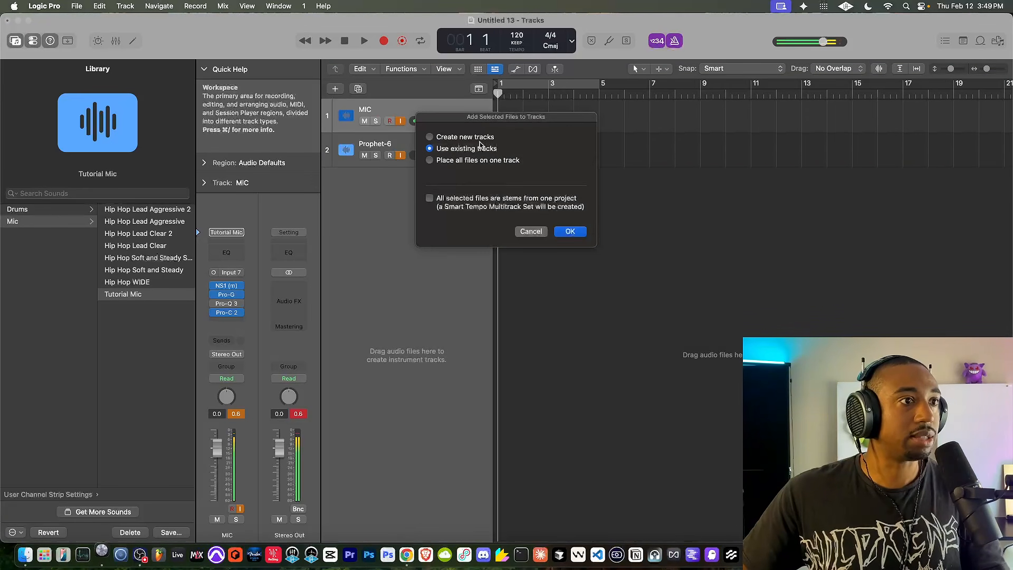
pyautogui.click(564, 232)
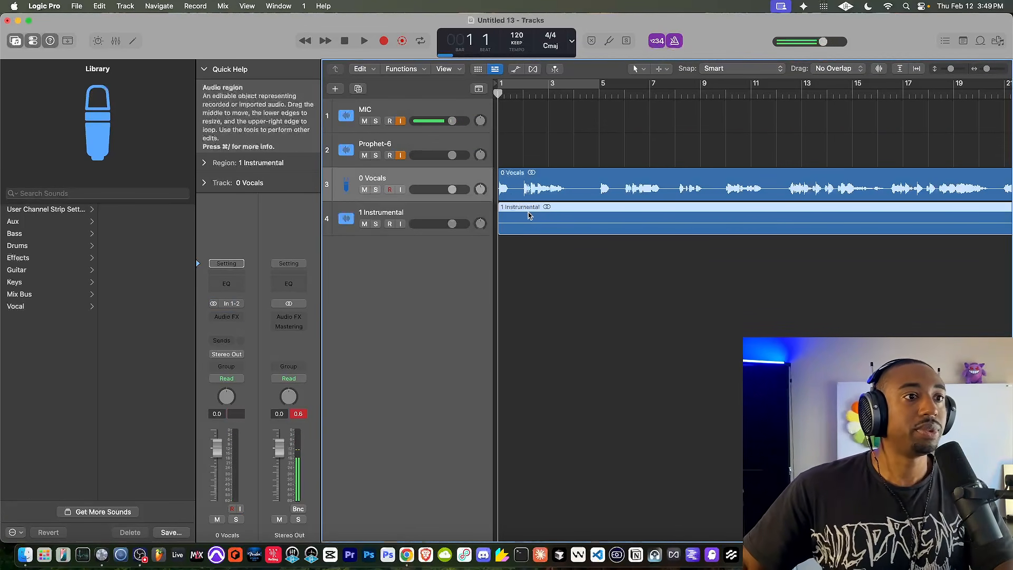
# - Turn off the metronome click and play the imported vocals and instrumental from the start
pyautogui.click(488, 195)
pyautogui.press('space')
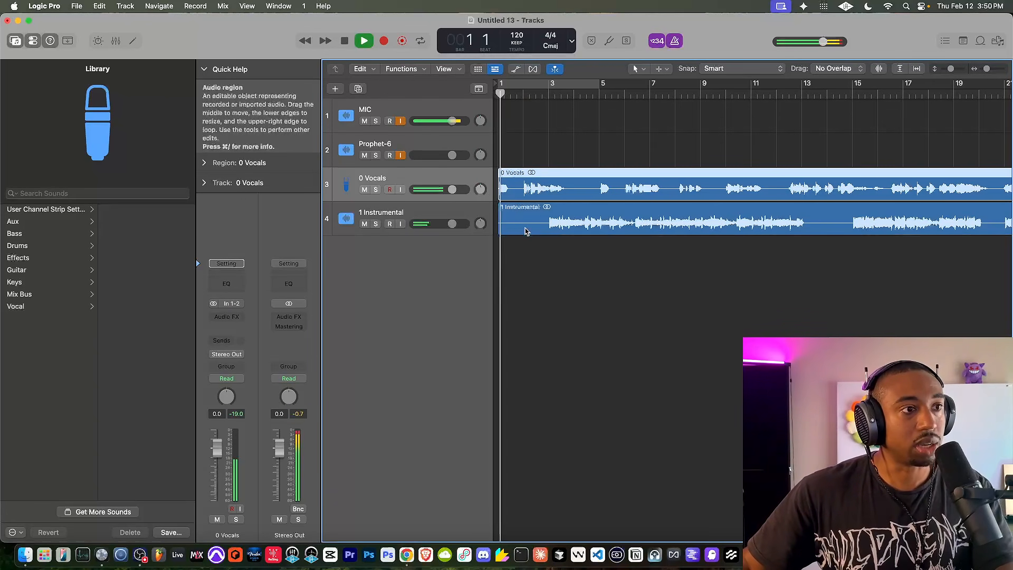
pyautogui.press('space')
pyautogui.scroll(-1, 526, 231)
pyautogui.scroll(-5, 525, 232)
pyautogui.click(675, 41)
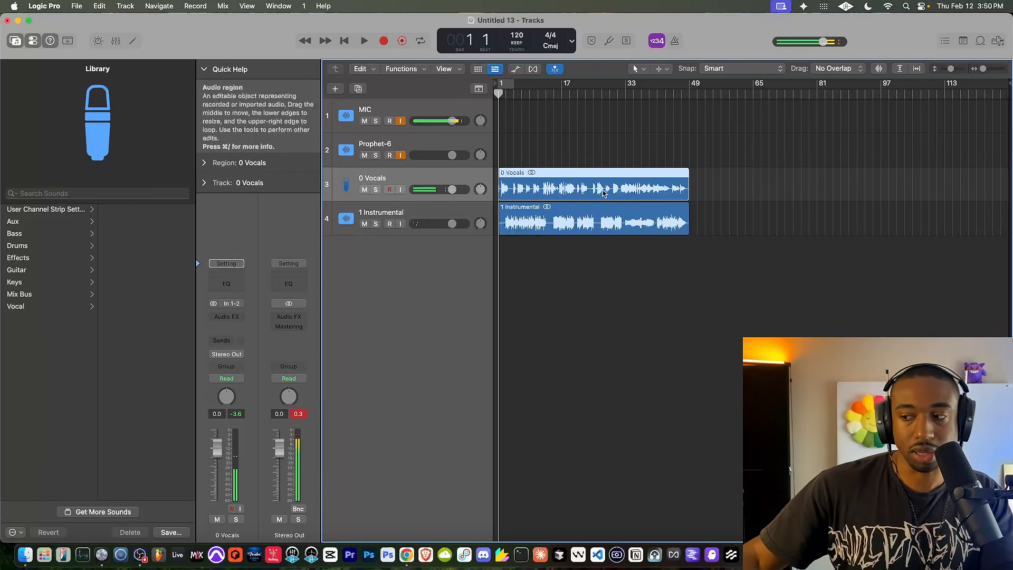
pyautogui.press('space')
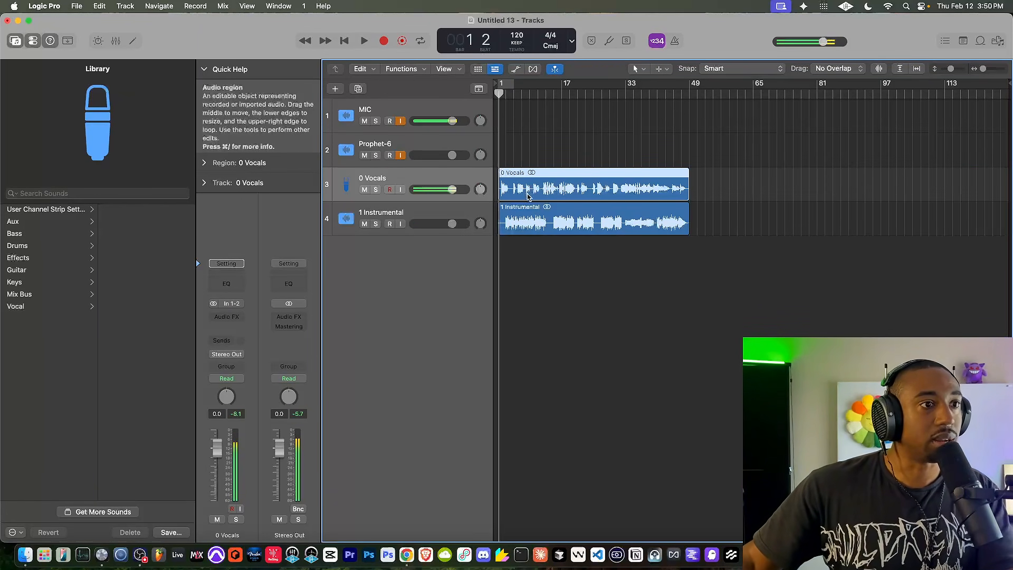
pyautogui.press('space')
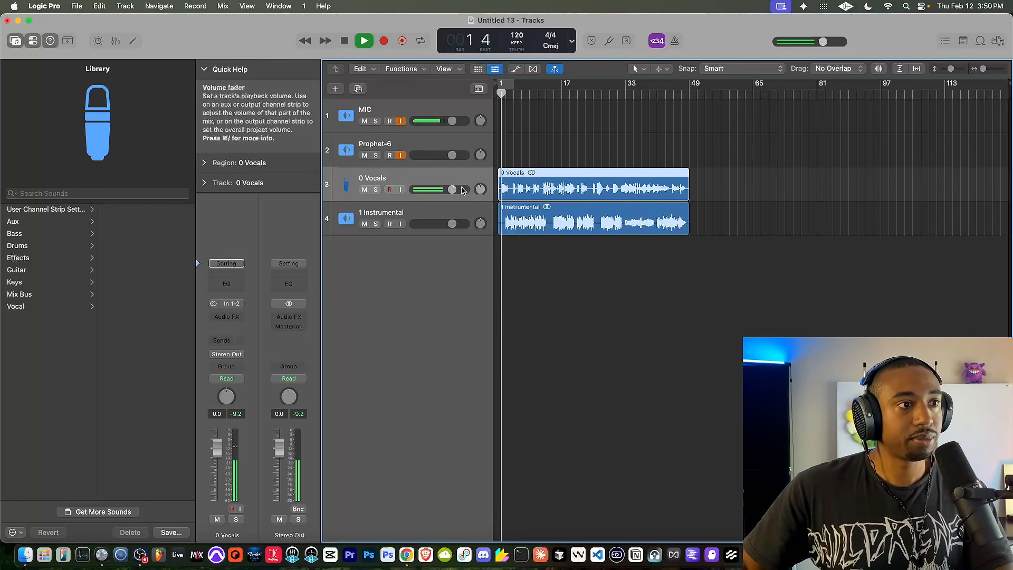
# - Add a send to Bus 1 on the 0 Vocals track
pyautogui.click(228, 341)
pyautogui.moveTo(274, 432)
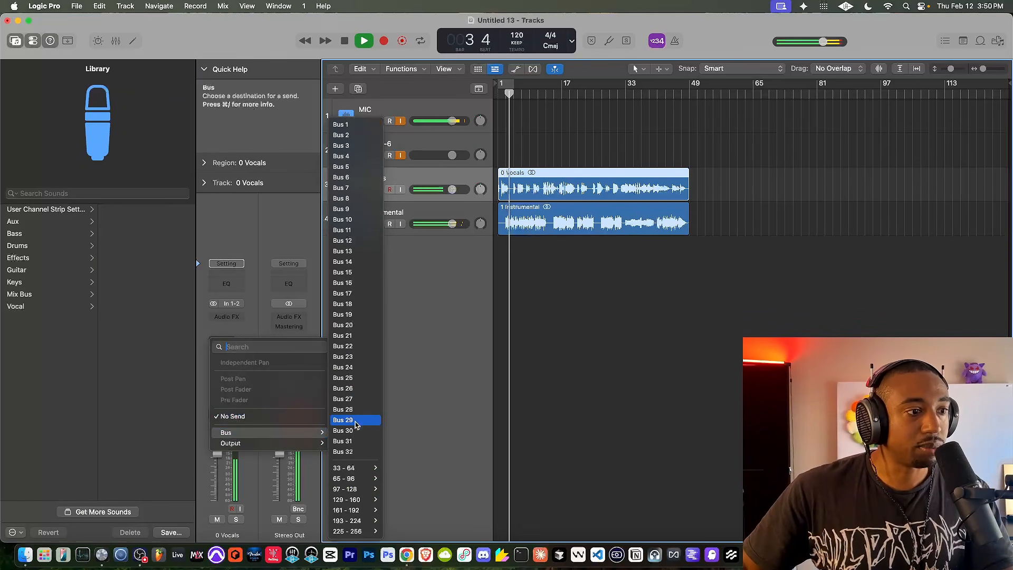
pyautogui.click(340, 124)
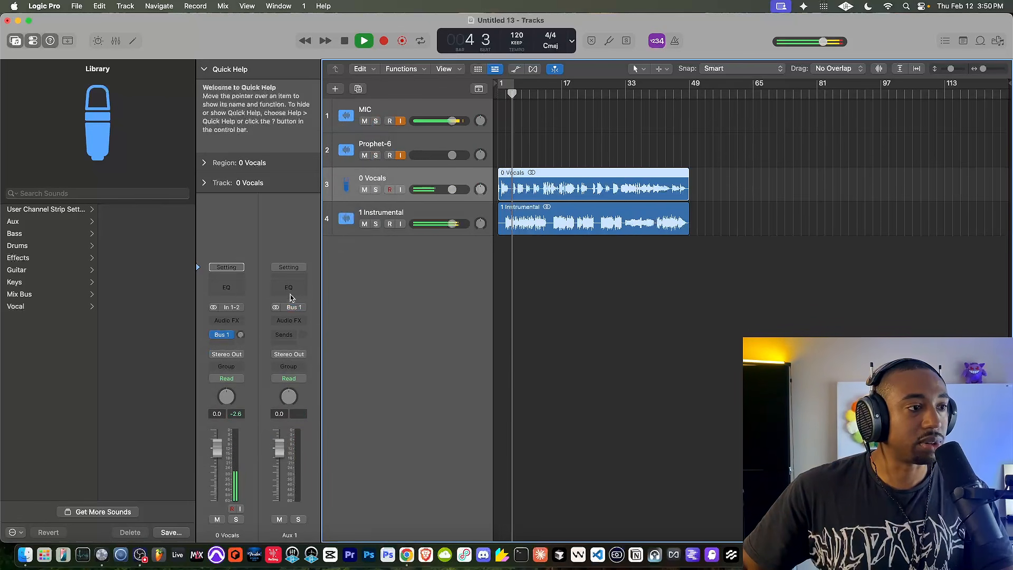
# - Insert Space Designer on the Bus 1 aux channel and load its 03.9s Prince Hall One preset
pyautogui.click(288, 323)
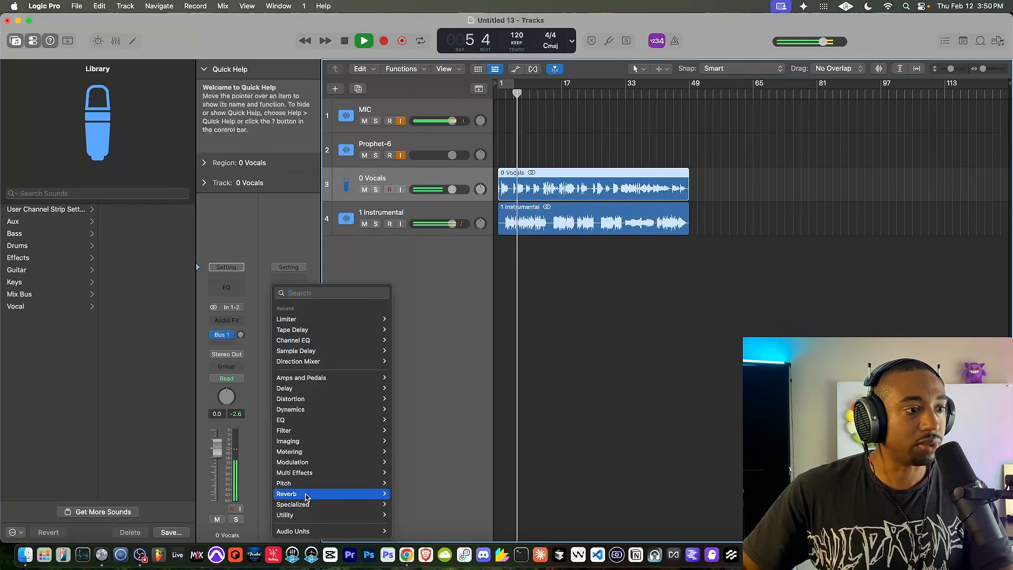
pyautogui.click(565, 301)
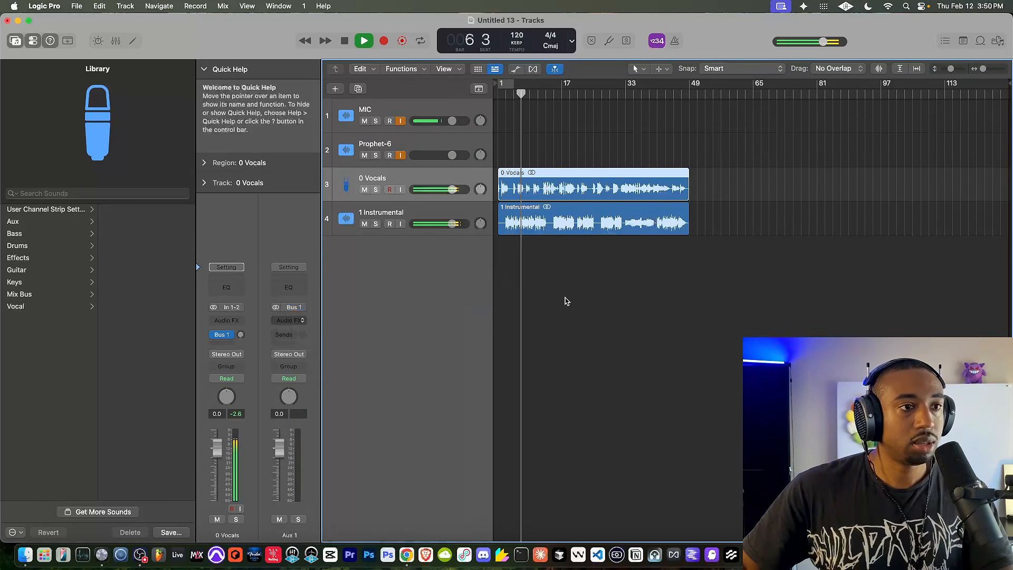
pyautogui.click(415, 147)
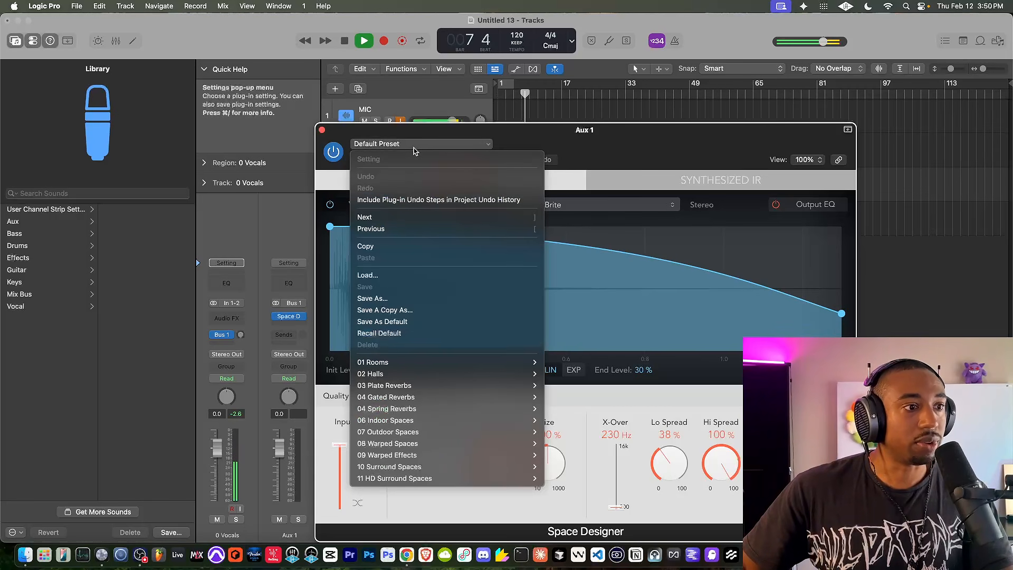
pyautogui.moveTo(426, 374)
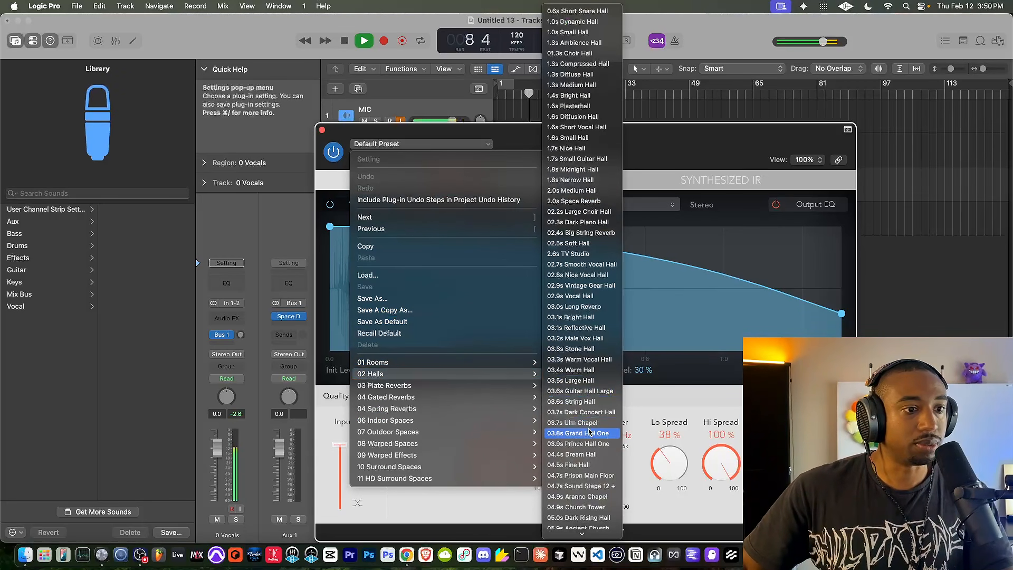
pyautogui.click(583, 443)
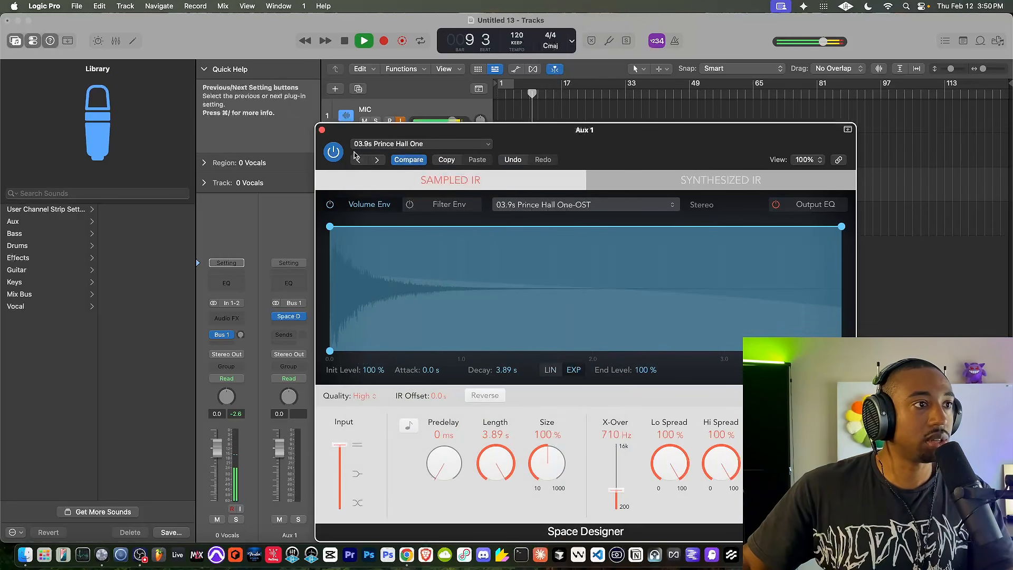
pyautogui.click(322, 130)
# - Raise the vocals' Bus 1 send to about -11.4 dB while playing from the start, and hide the Library
pyautogui.press('space')
pyautogui.click(345, 41)
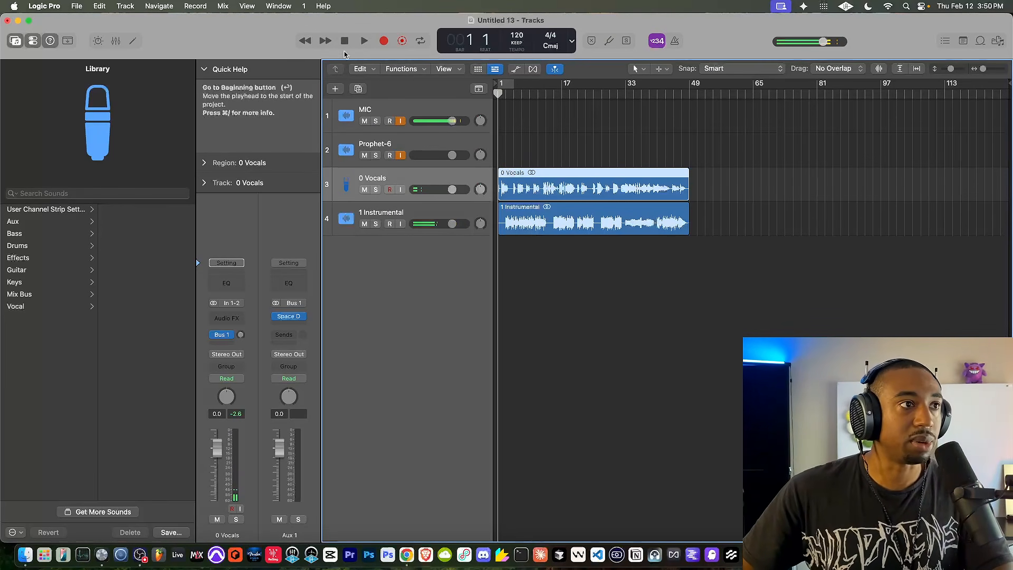
pyautogui.press('space')
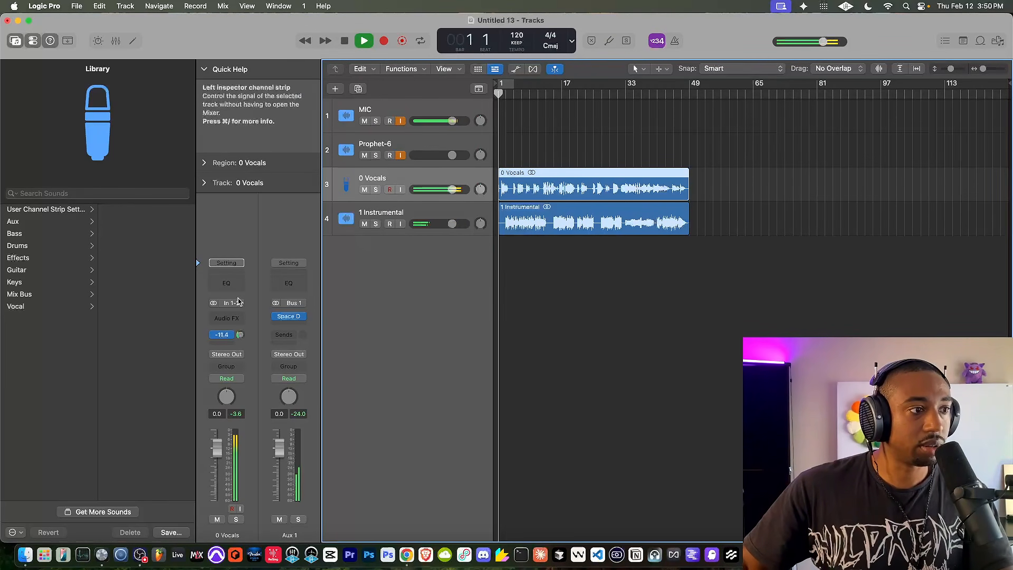
pyautogui.press('y')
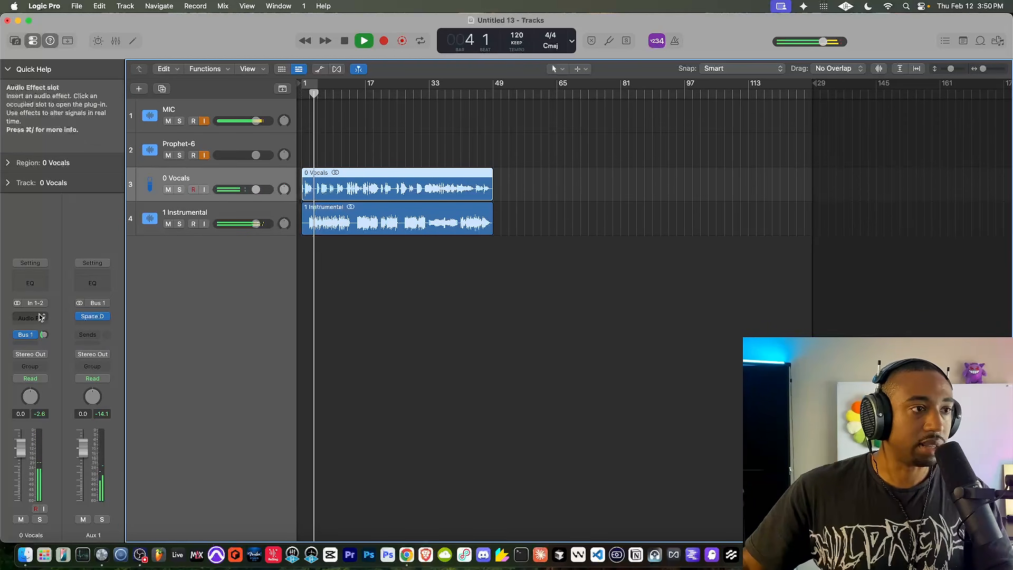
# - Insert a Channel EQ on the 1 Instrumental track and boost its low shelf by about 1.9 dB at 55.5 Hz
pyautogui.click(155, 231)
pyautogui.click(42, 316)
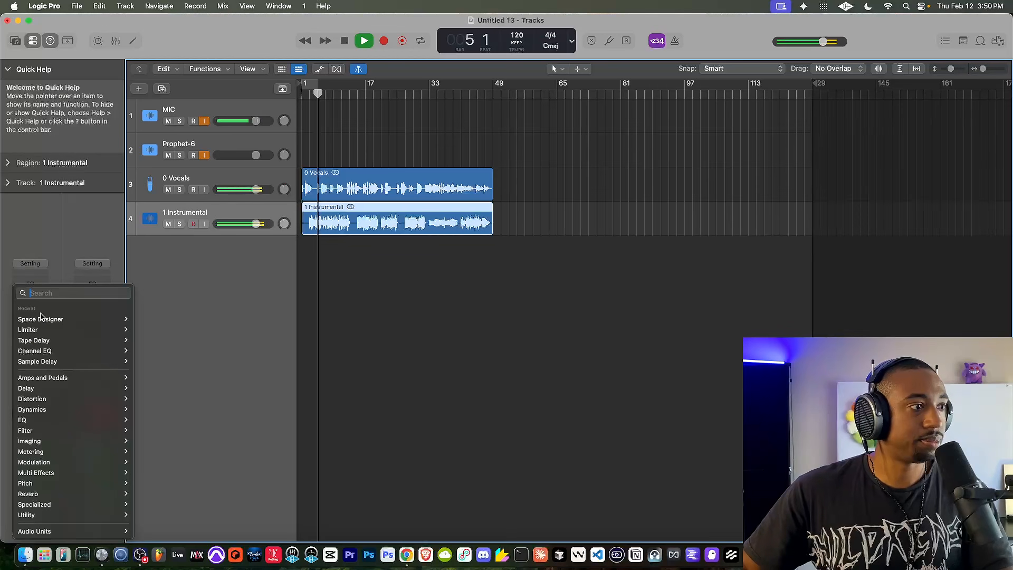
pyautogui.moveTo(42, 351)
pyautogui.click(150, 351)
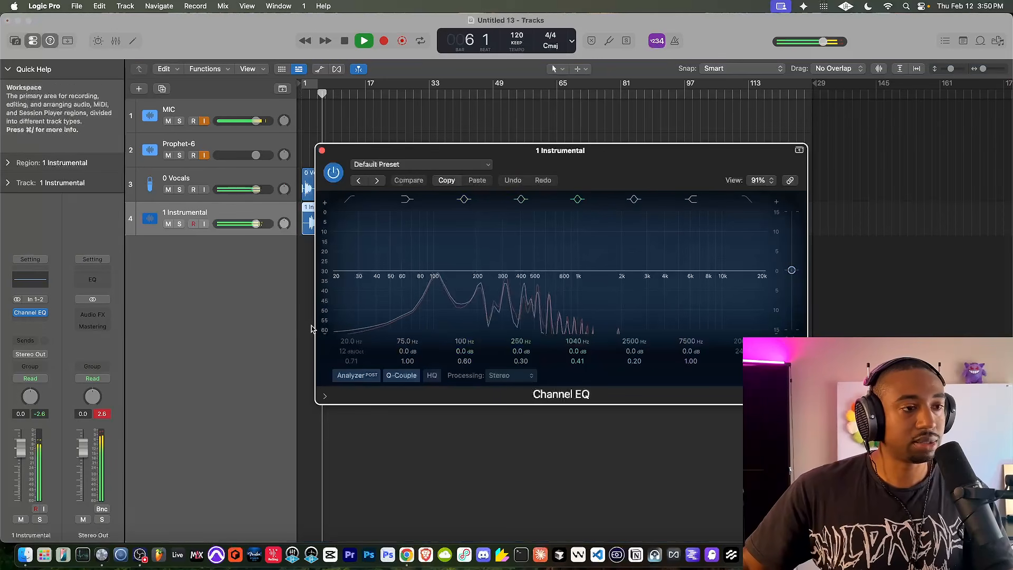
pyautogui.click(417, 272)
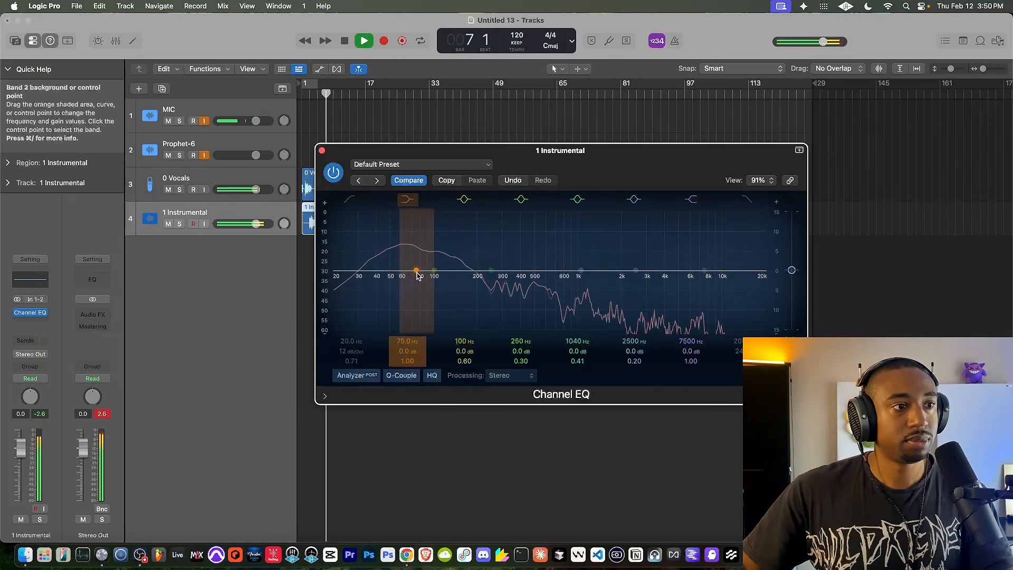
pyautogui.moveTo(417, 276); pyautogui.dragTo(400, 262)
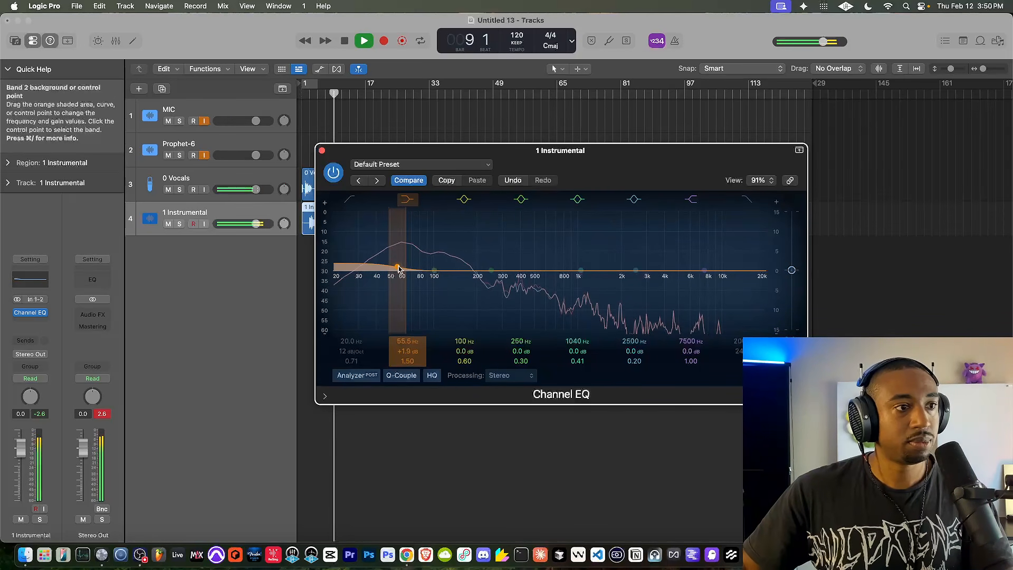
pyautogui.click(322, 151)
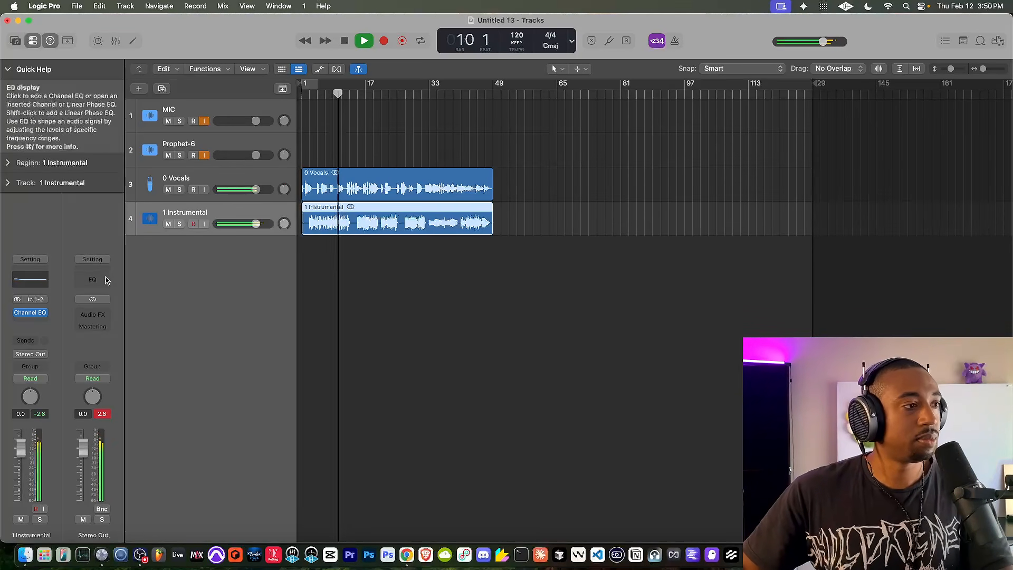
# - Add an Expander after the Channel EQ on the instrumental track and set its threshold to about -17.5 dB
pyautogui.click(45, 323)
pyautogui.click(231, 317)
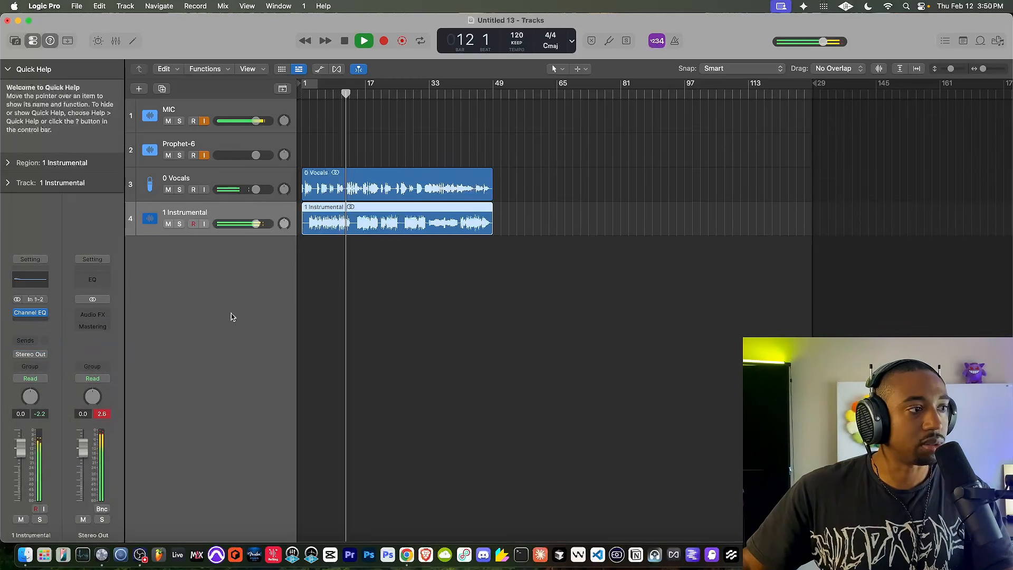
pyautogui.moveTo(511, 247); pyautogui.dragTo(502, 234)
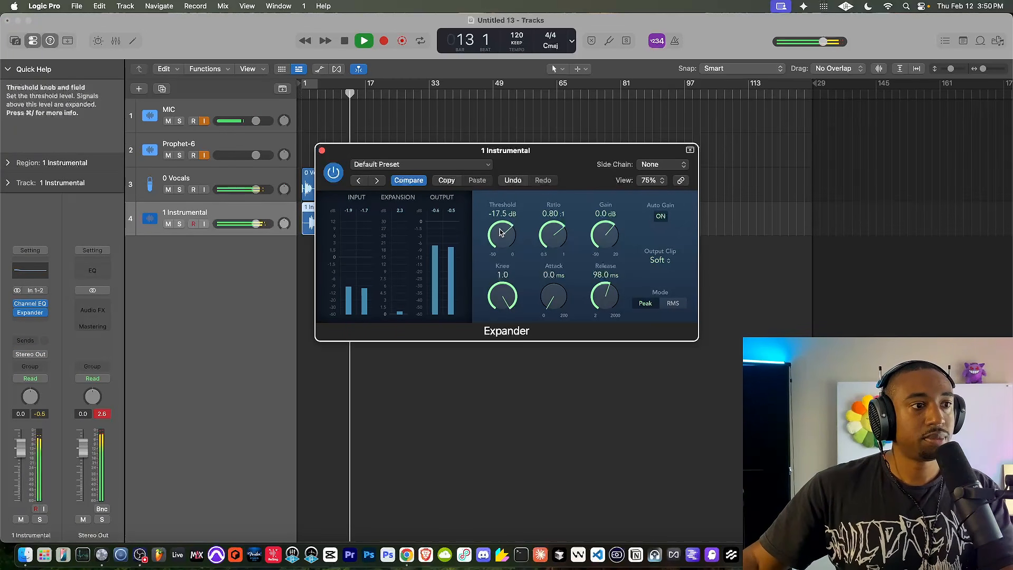
pyautogui.click(322, 151)
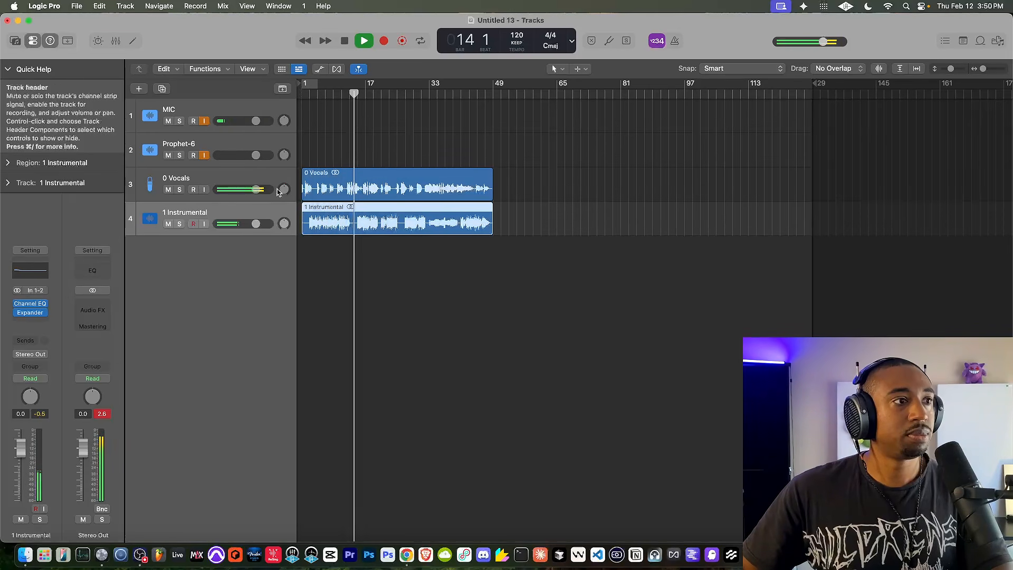
# - Turn off Prophet-6 input monitoring, then insert a Tape Delay on the 0 Vocals track with its spread at about 57
pyautogui.click(220, 180)
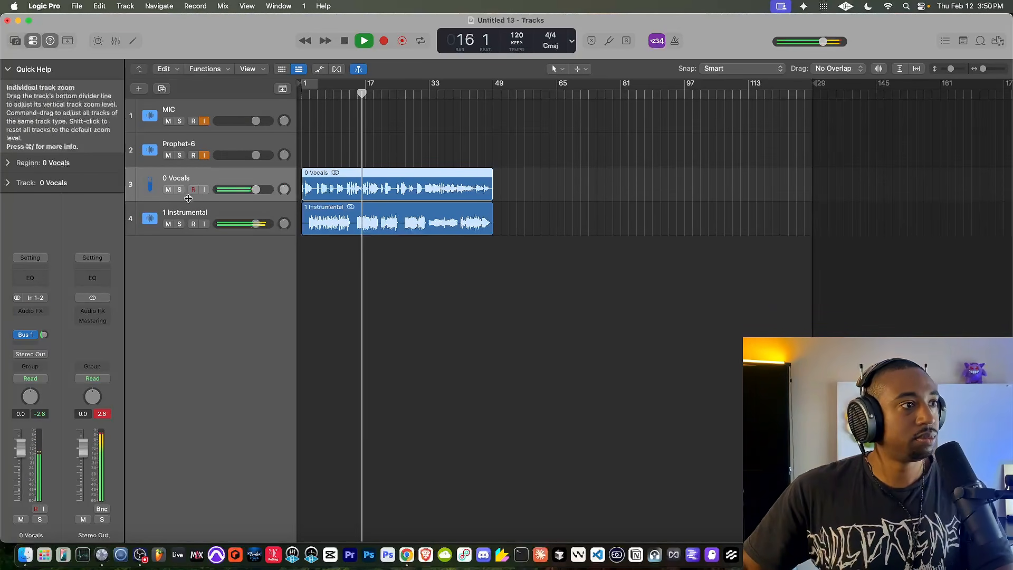
pyautogui.click(205, 155)
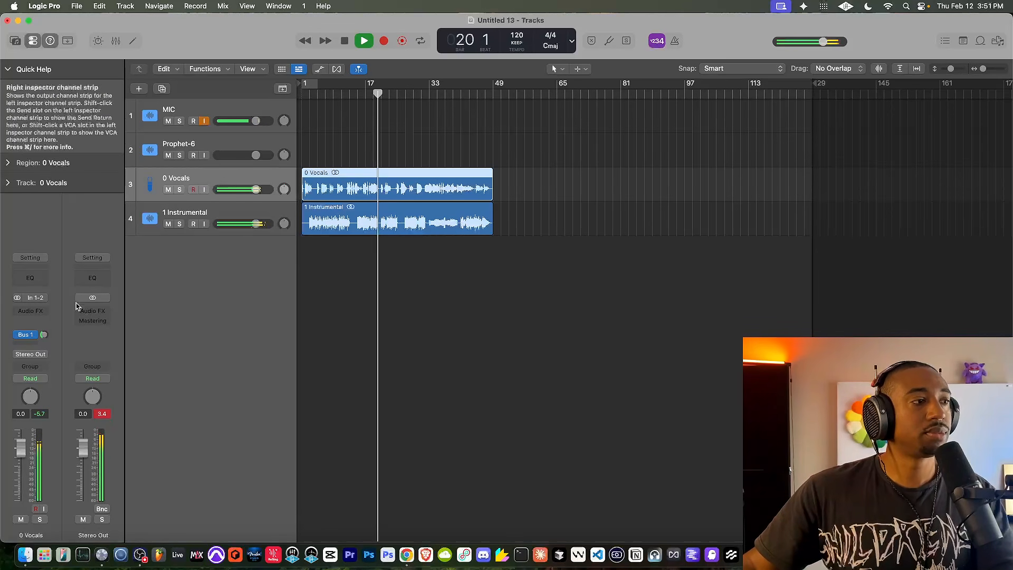
pyautogui.click(42, 311)
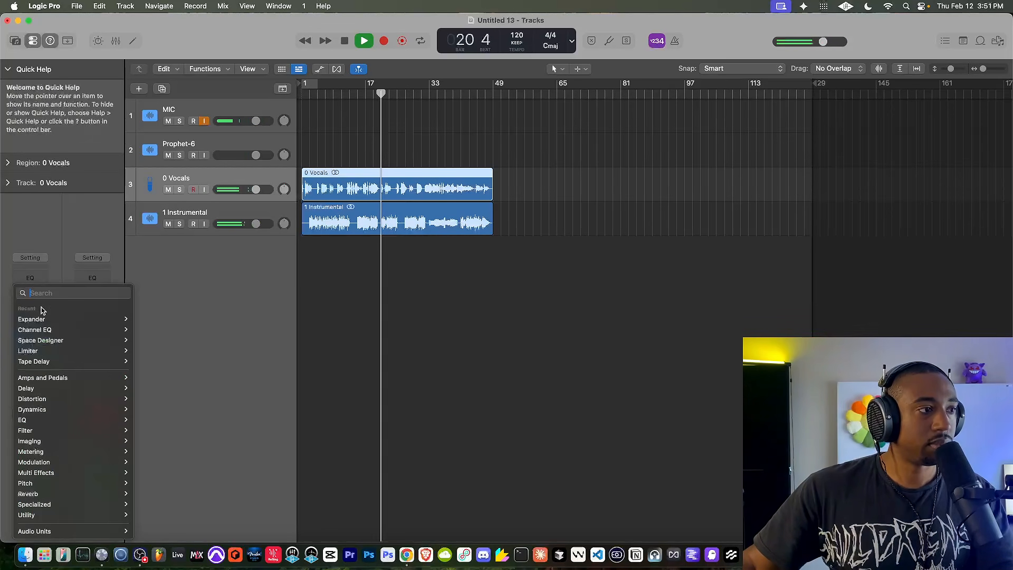
pyautogui.click(34, 361)
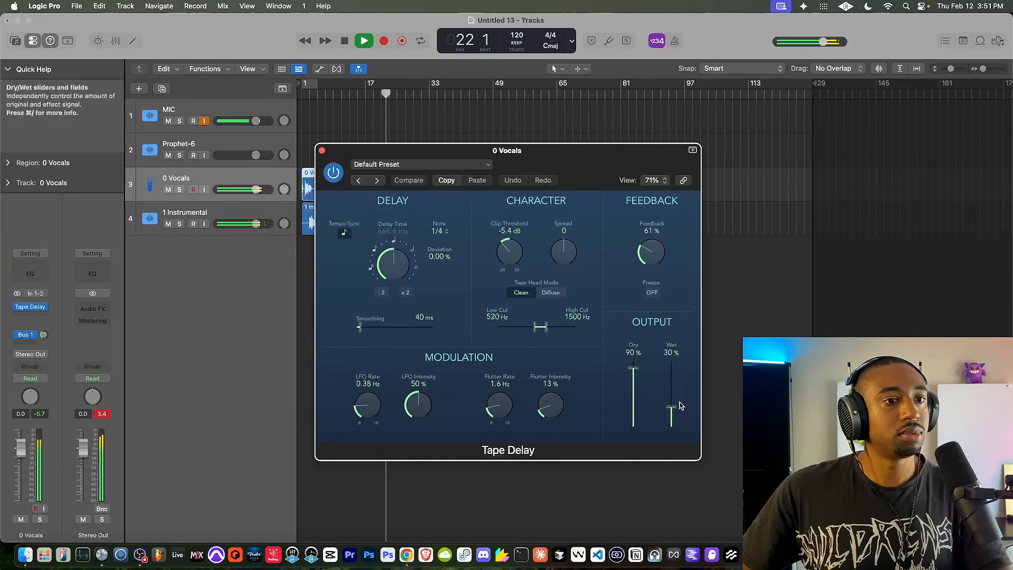
pyautogui.moveTo(563, 259); pyautogui.dragTo(564, 253)
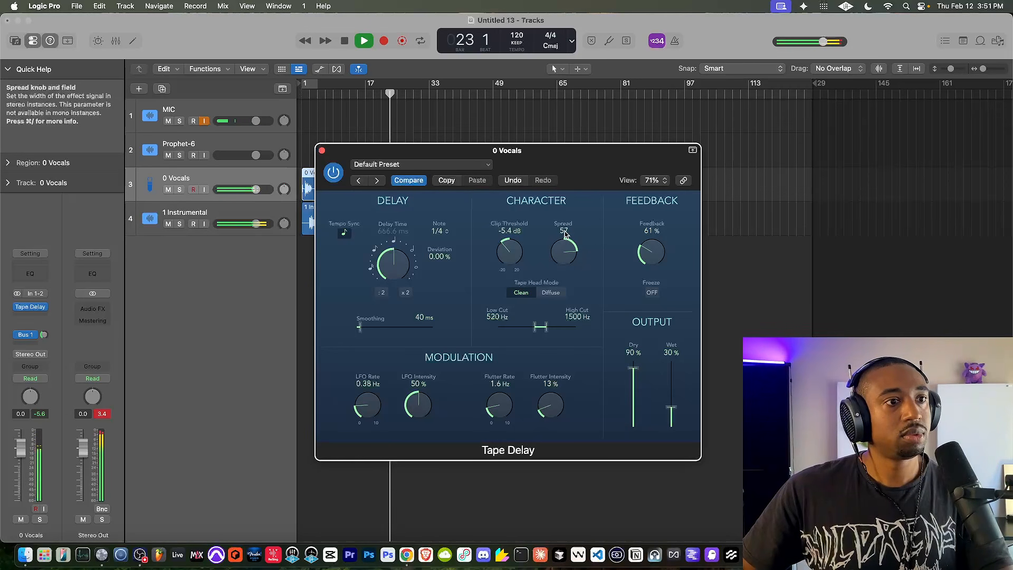
pyautogui.click(322, 150)
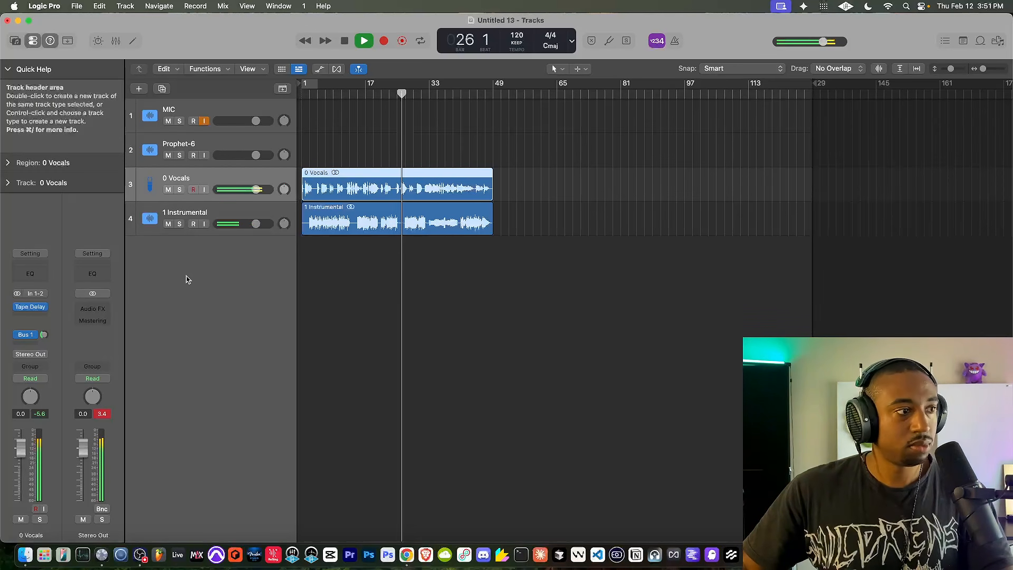
# - Stop the Logic playback, switch to Suno Studio and play the original vocals and instrumental from the start for comparison
pyautogui.moveTo(30, 310)
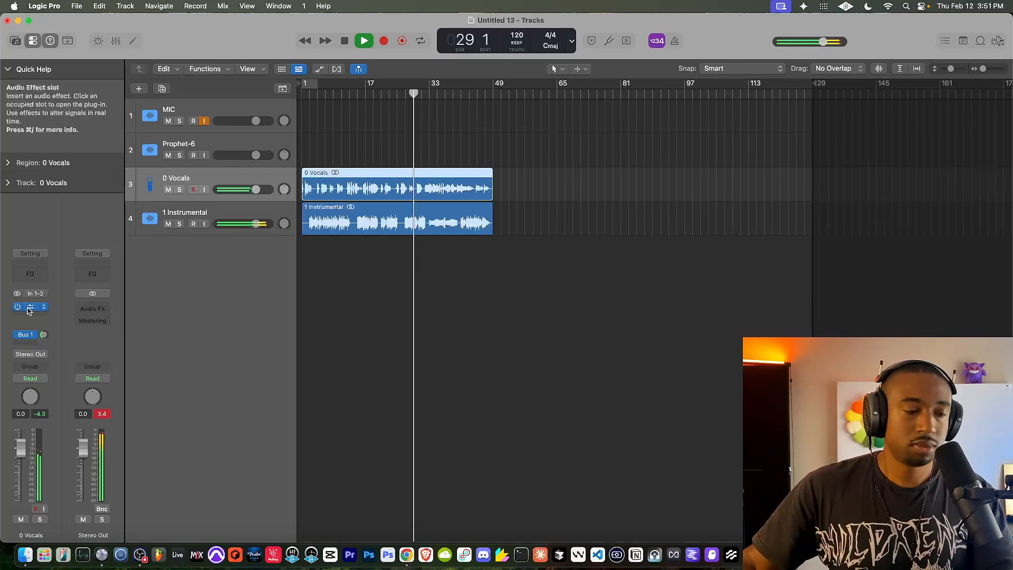
pyautogui.click(205, 122)
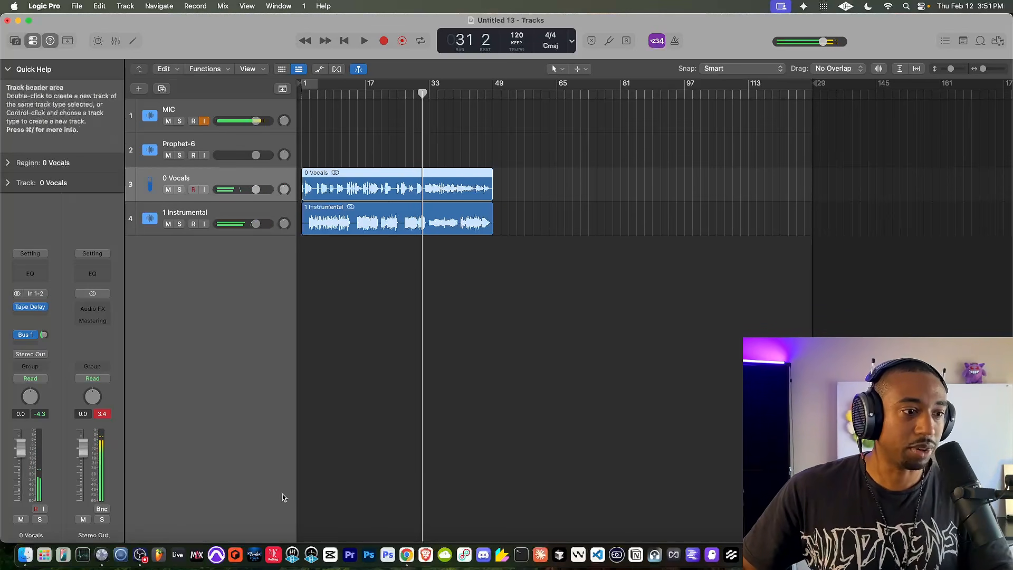
pyautogui.click(406, 555)
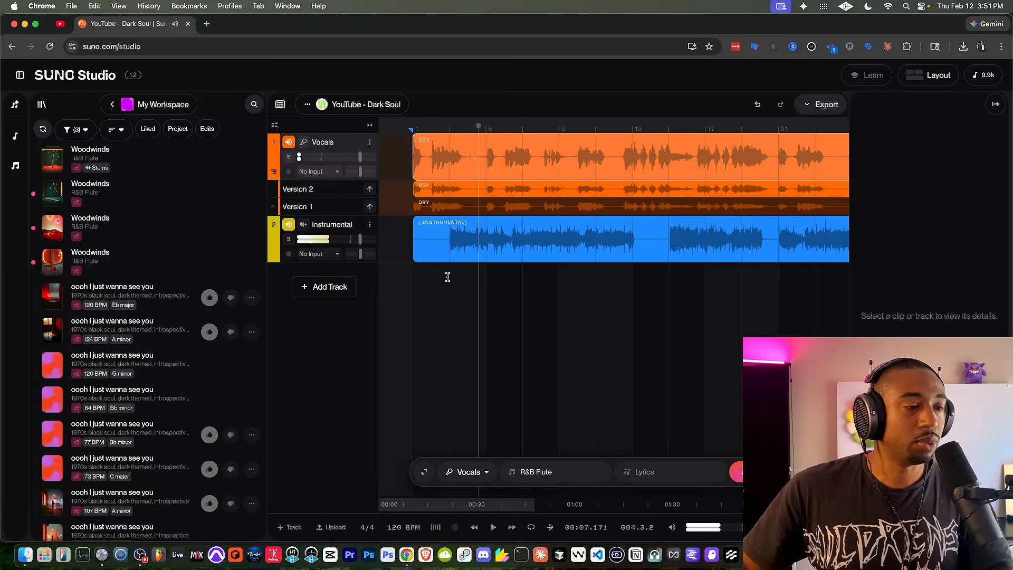
pyautogui.click(475, 528)
pyautogui.press('space')
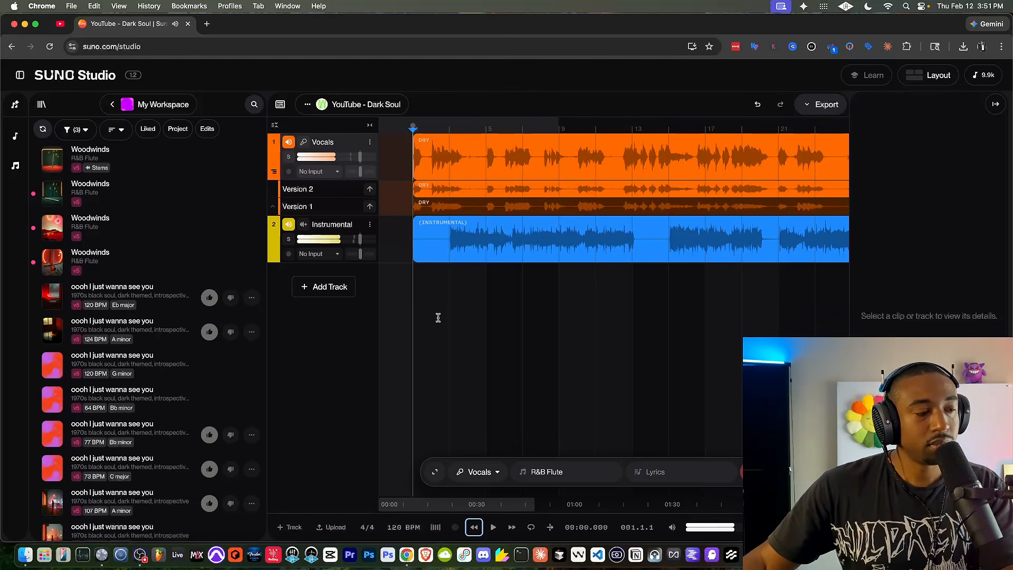
# - Return to Logic Pro, go back to the project start, turn off MIC input monitoring and play the processed mix
pyautogui.click(101, 554)
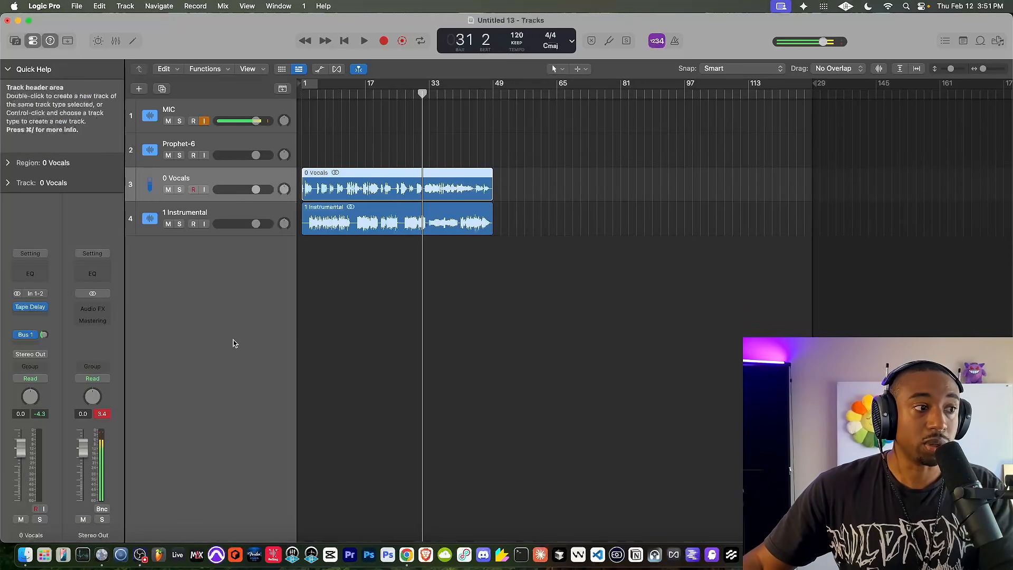
pyautogui.click(344, 42)
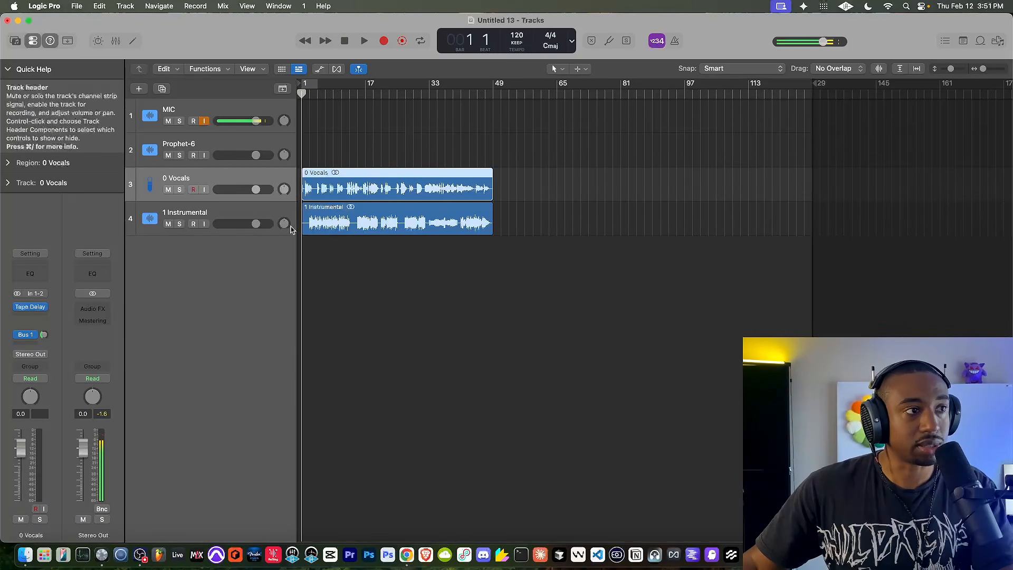
pyautogui.click(213, 209)
pyautogui.click(216, 182)
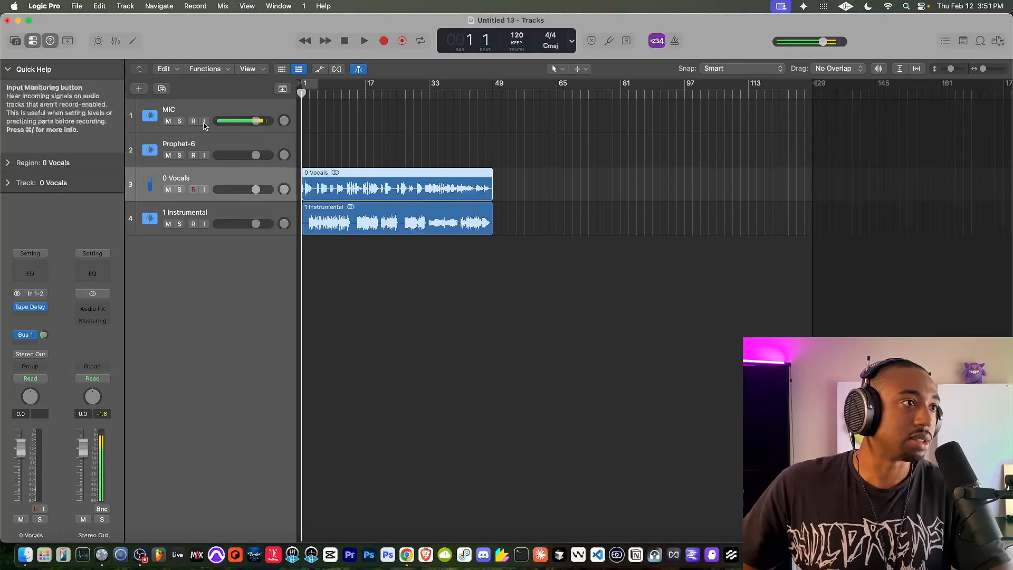
pyautogui.press('space')
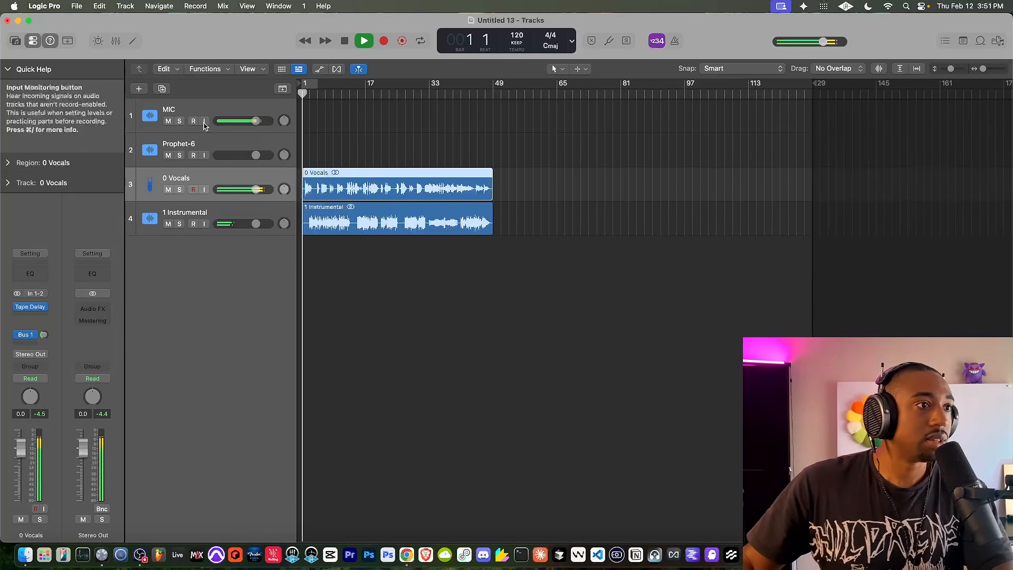
# - Compare the vocals with the Tape Delay on and bypassed, leave it bypassed, stop playback and turn MIC input monitoring back on
pyautogui.click(210, 211)
pyautogui.click(195, 173)
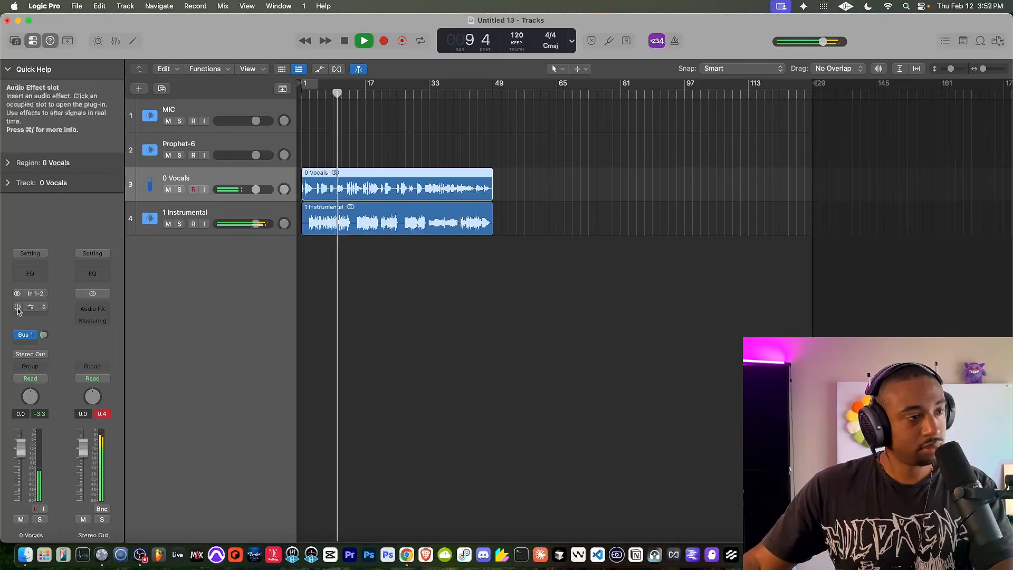
pyautogui.click(107, 415)
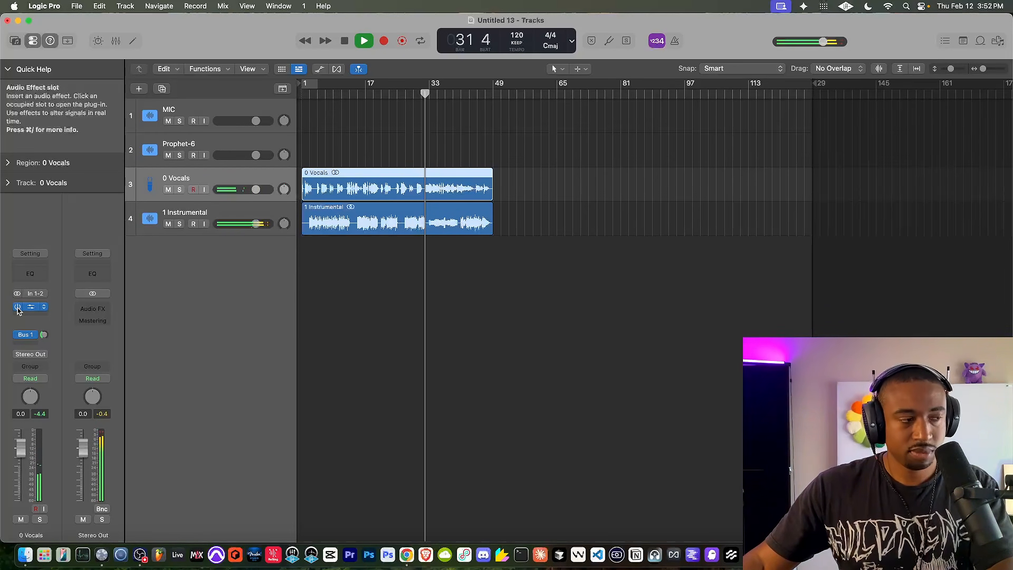
pyautogui.press('space')
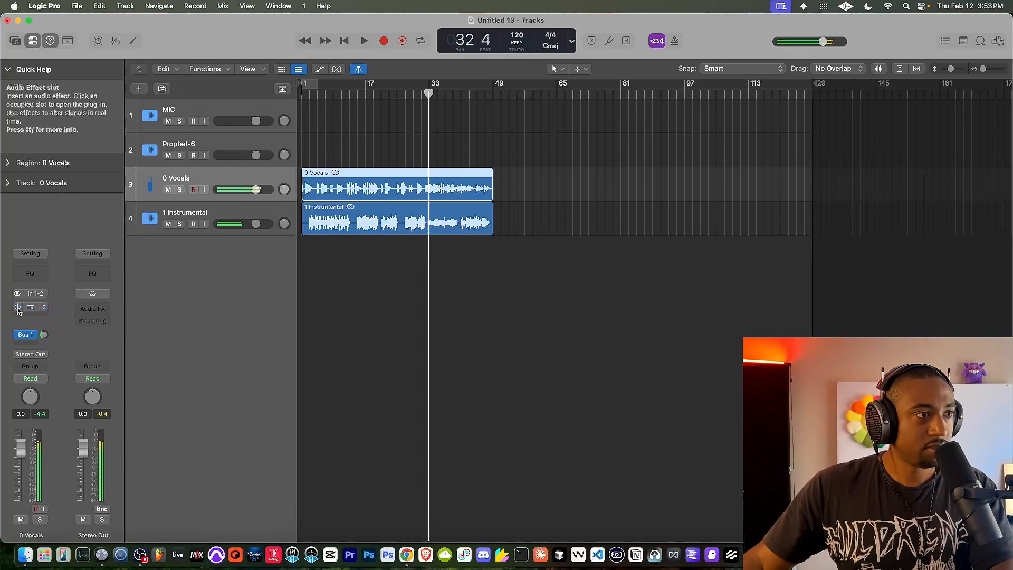
pyautogui.click(205, 121)
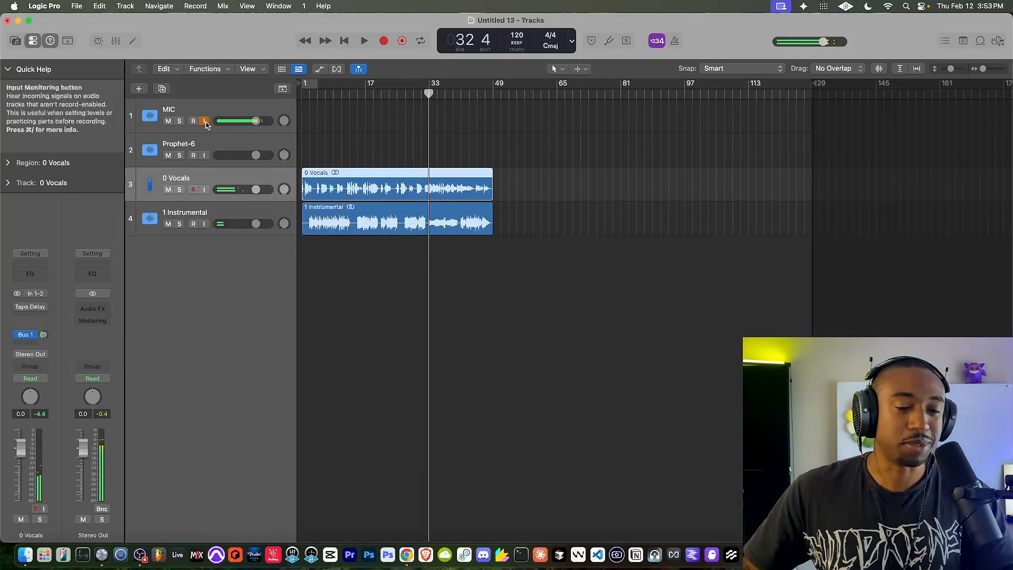